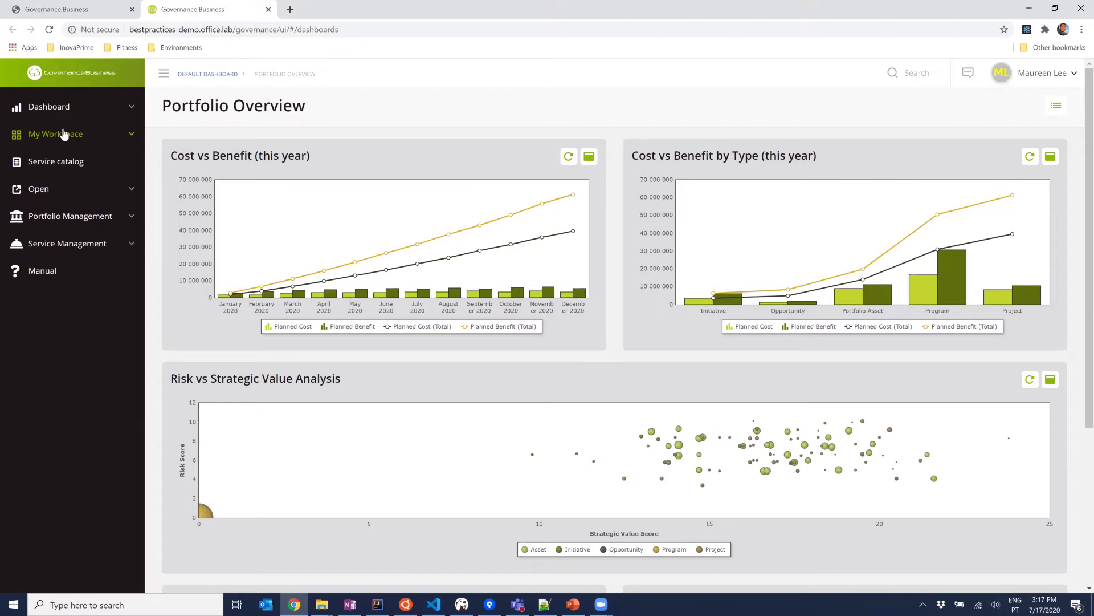
# Step: Review the Service Management options and the Strategy, Demand and Execution entries under Portfolio Management
pyautogui.click(76, 224)
pyautogui.click(67, 317)
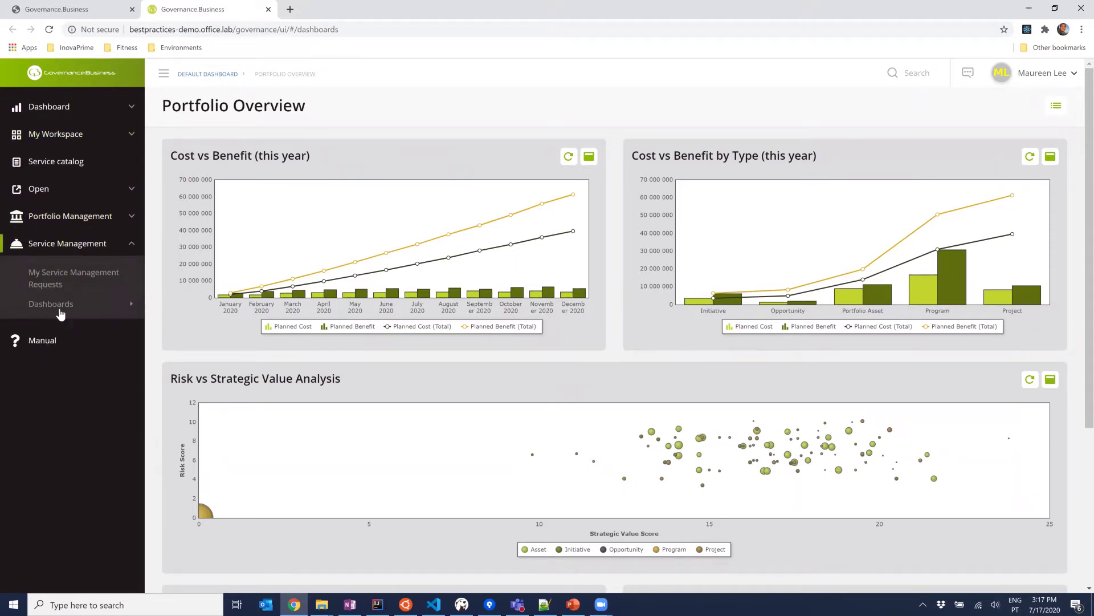
pyautogui.click(68, 224)
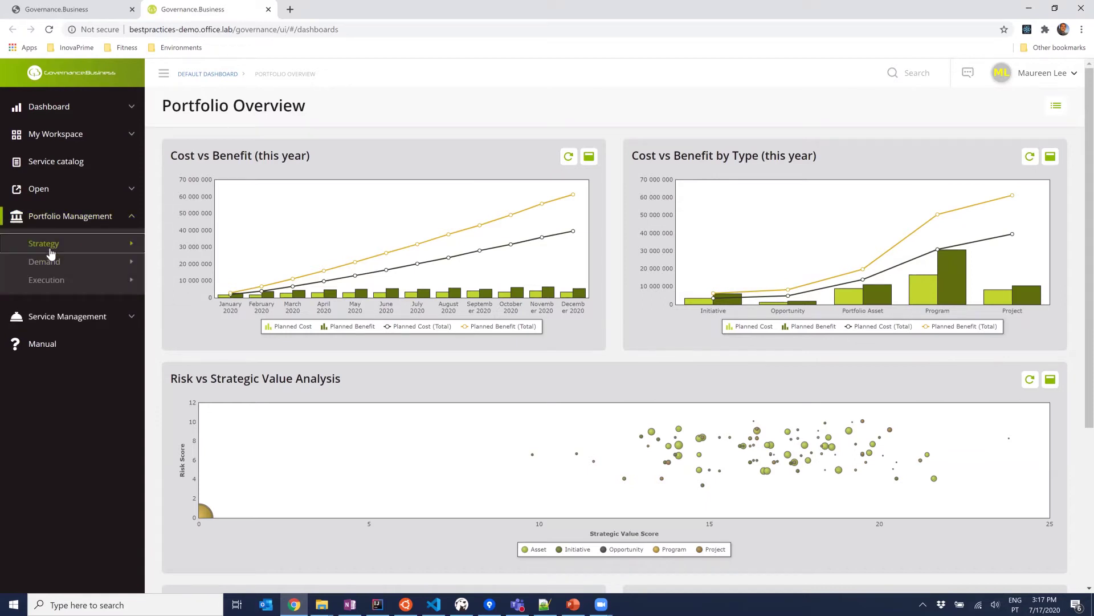
pyautogui.click(50, 245)
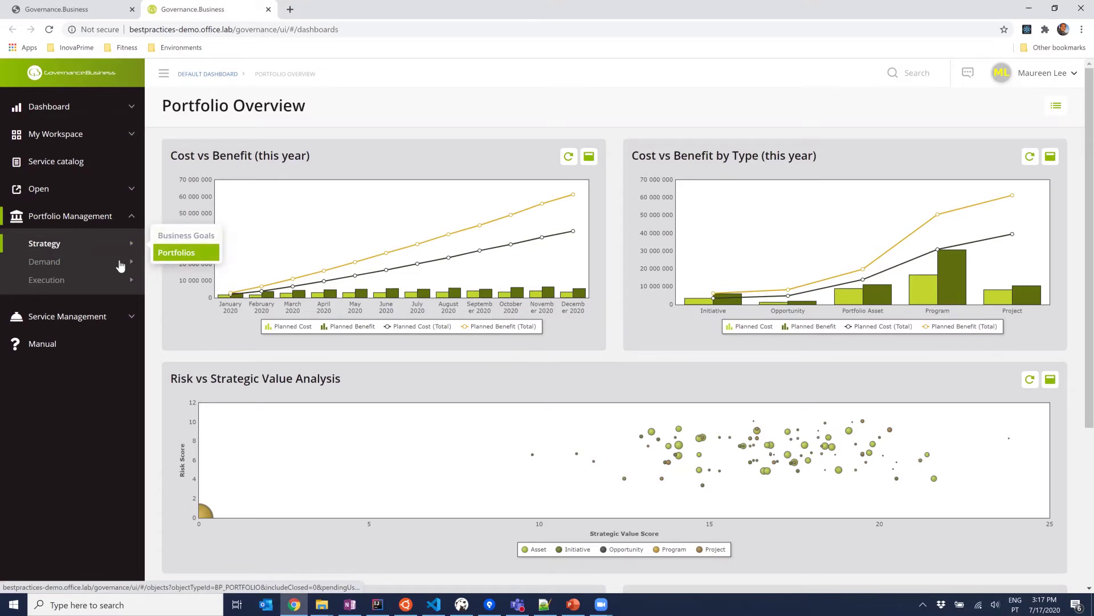
pyautogui.click(73, 269)
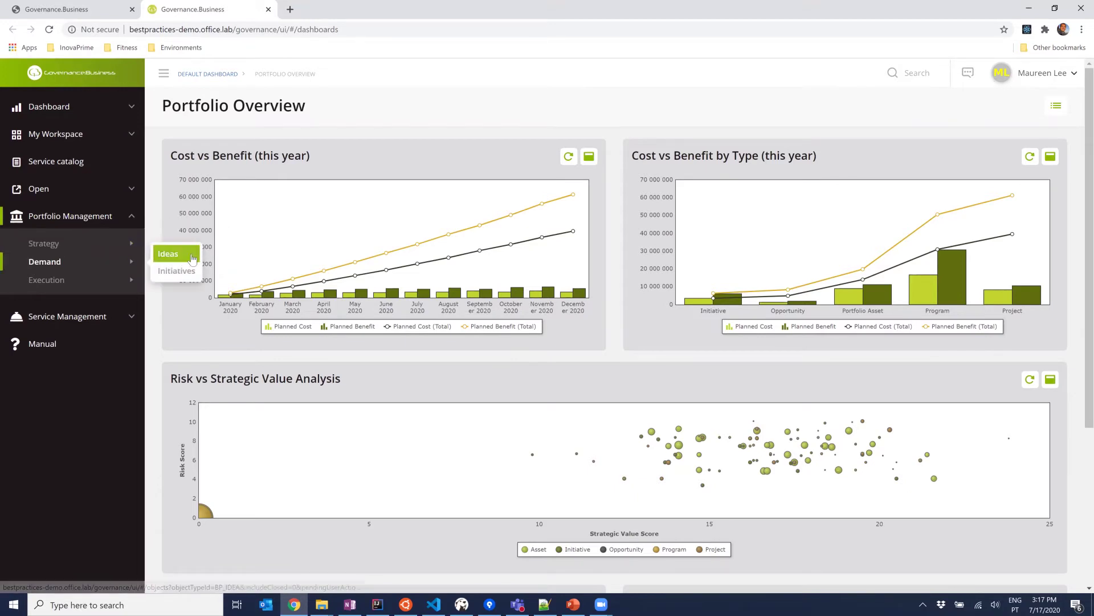
pyautogui.click(62, 283)
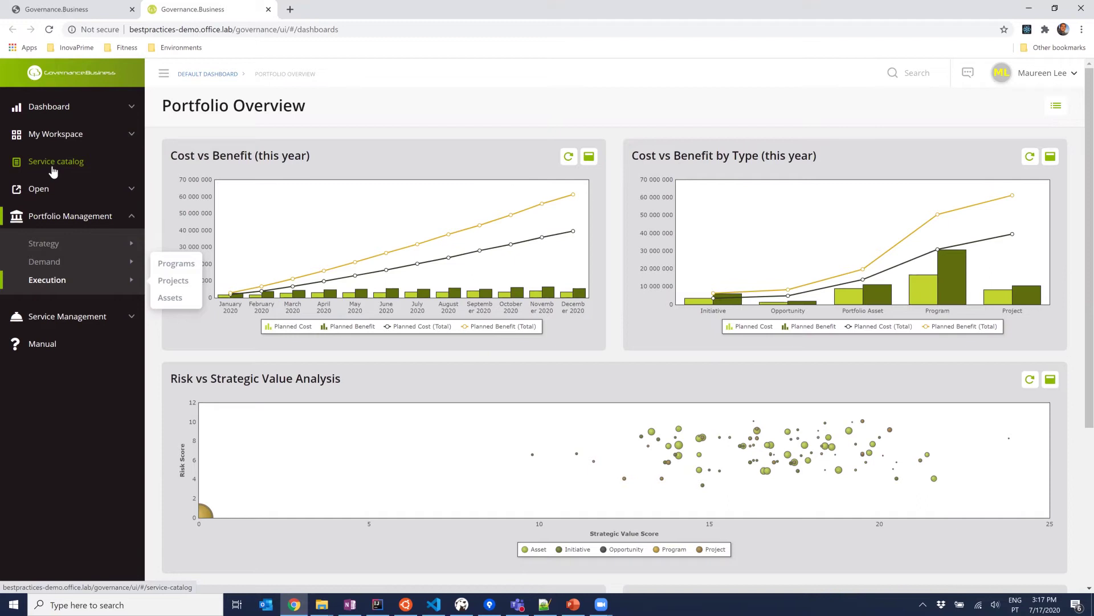
# Step: Open the My Actions list in My Workspace
pyautogui.click(67, 135)
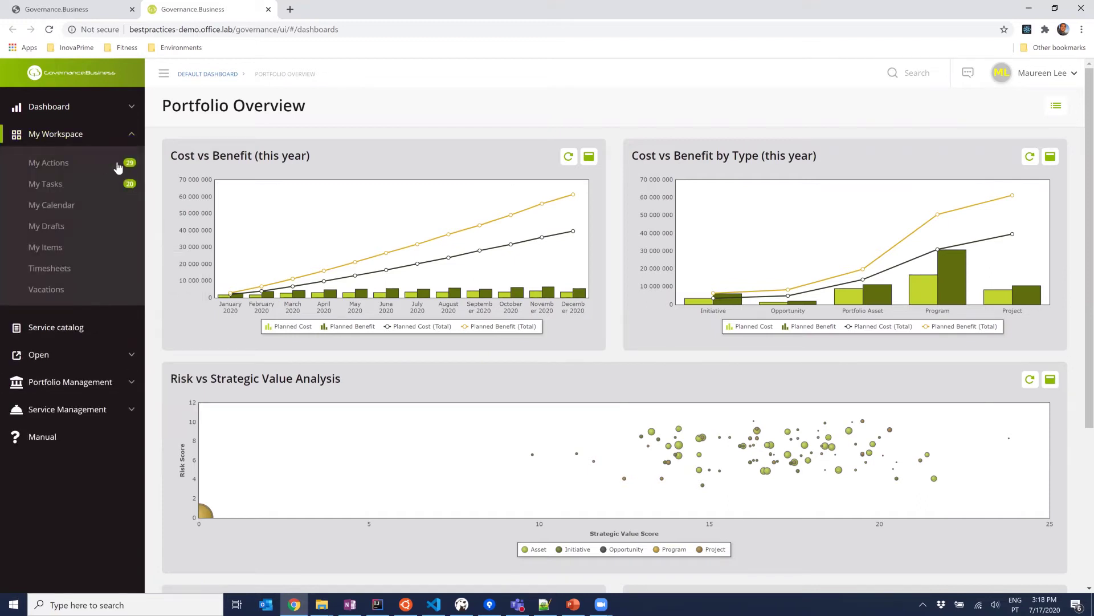
pyautogui.click(53, 166)
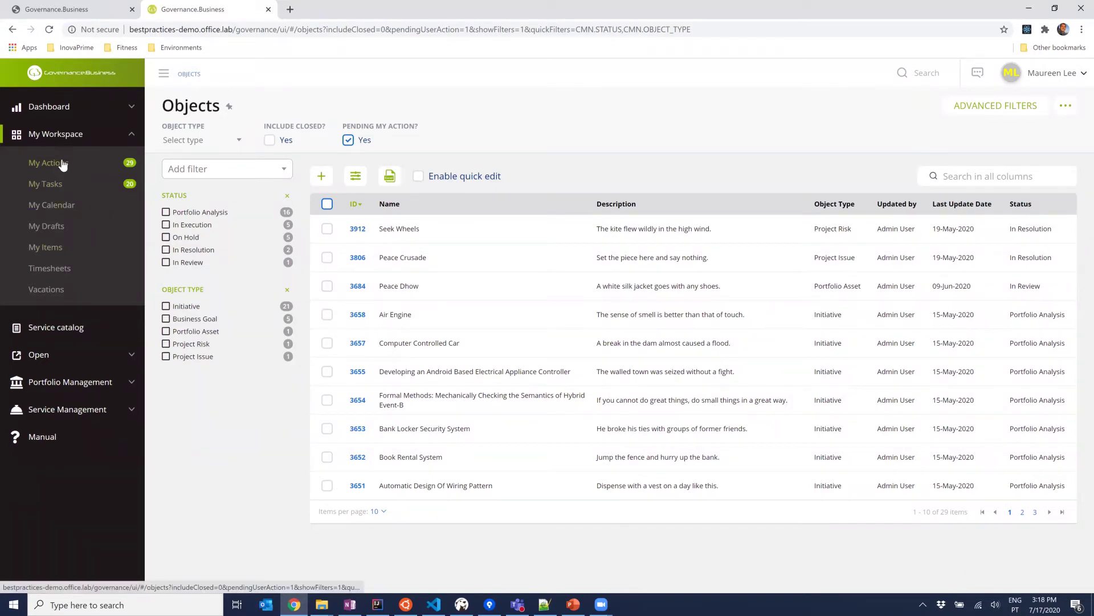
# Step: Open the My Tasks list and check which types of new task can be created
pyautogui.click(49, 184)
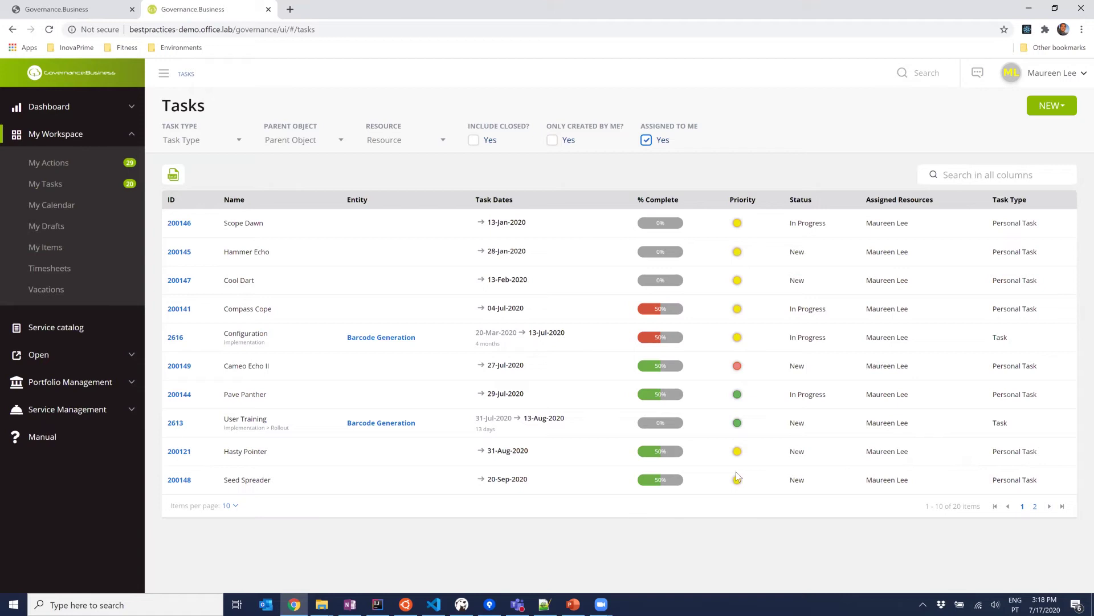
pyautogui.click(1062, 109)
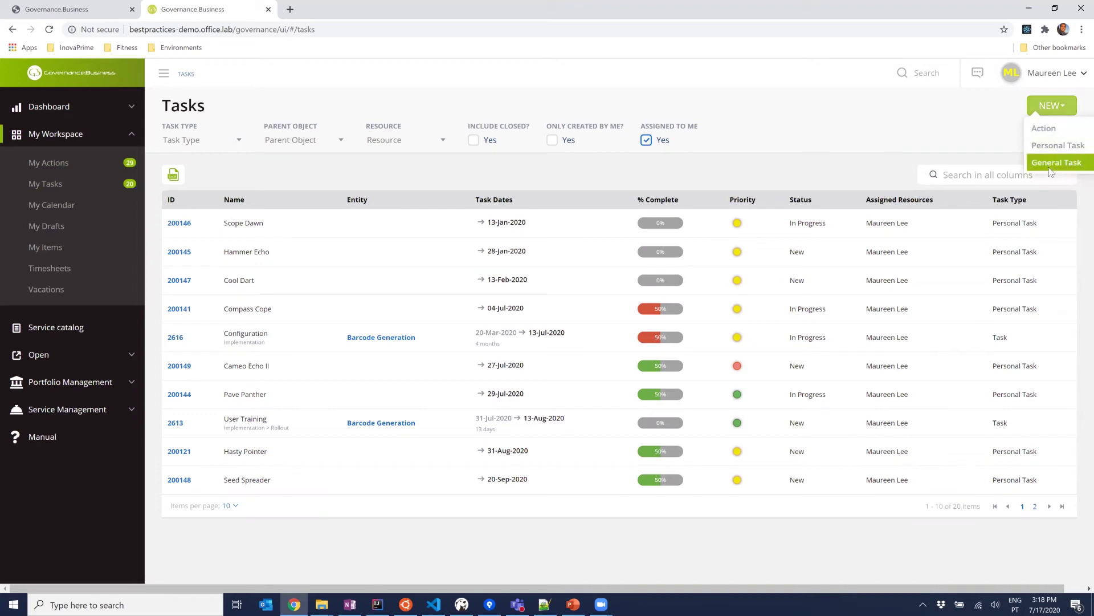
pyautogui.click(851, 171)
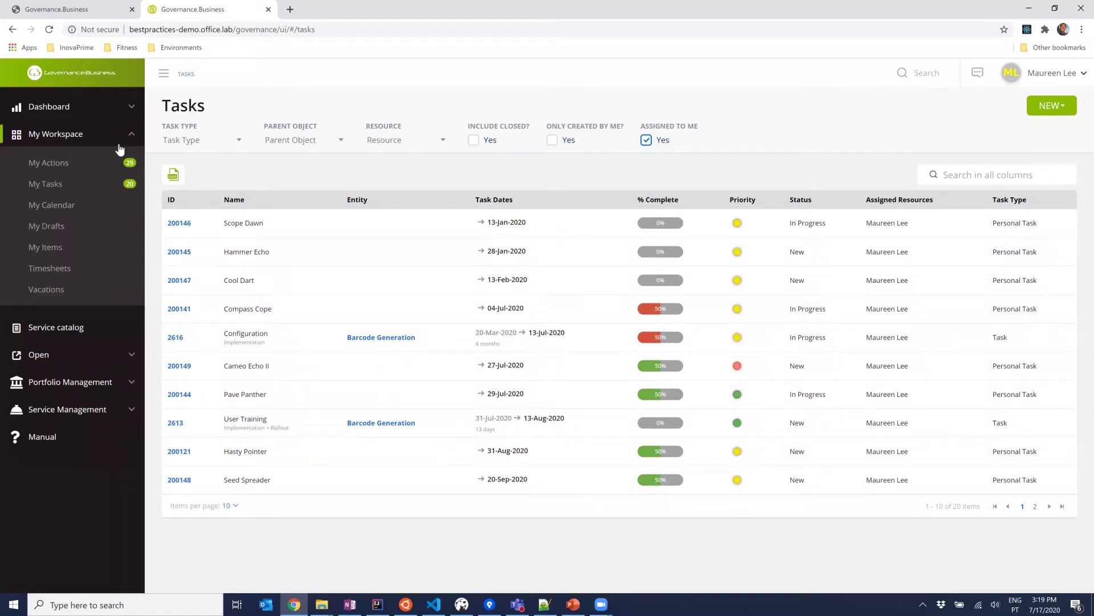
# Step: Return to the Portfolio Overview dashboard and collapse the navigation sidebar
pyautogui.click(72, 76)
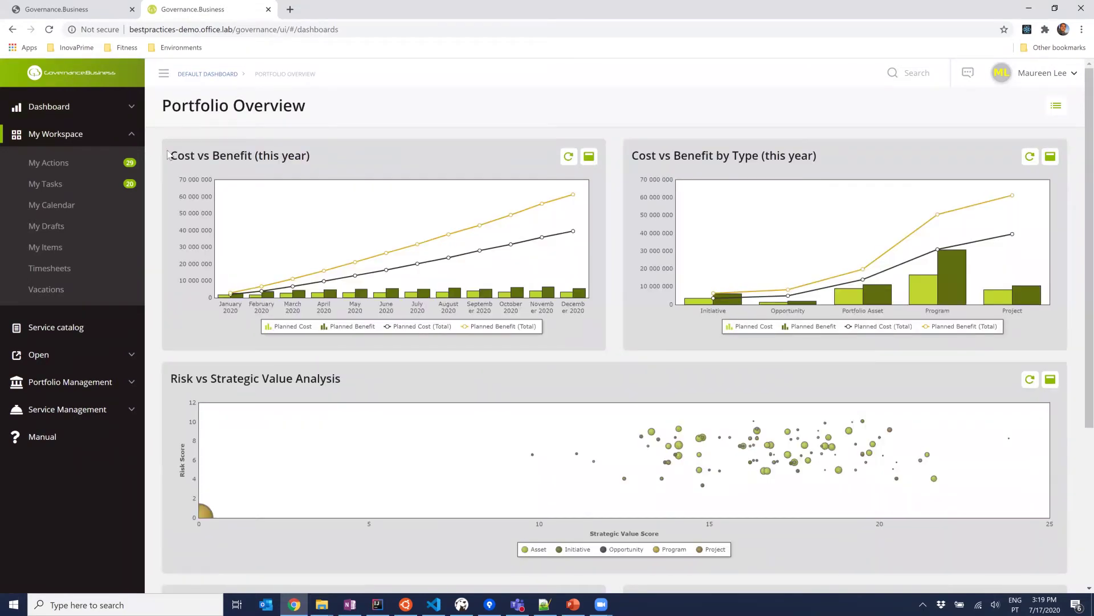
pyautogui.click(164, 73)
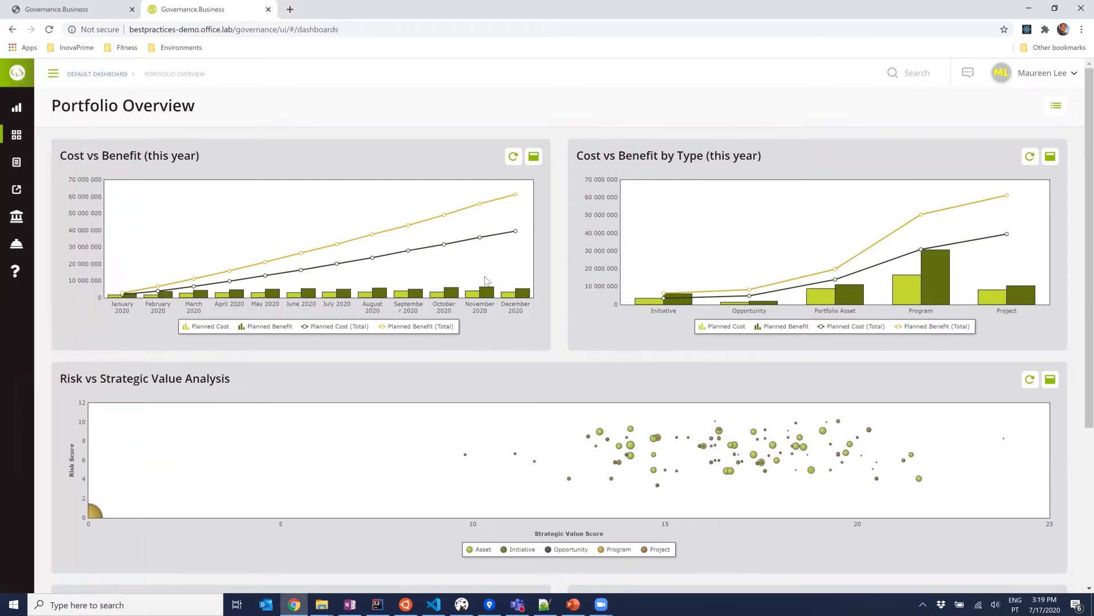
# Step: Isolate the Planned Cost series in the Cost vs Benefit chart and inspect its December 2020 value
pyautogui.moveTo(515, 233)
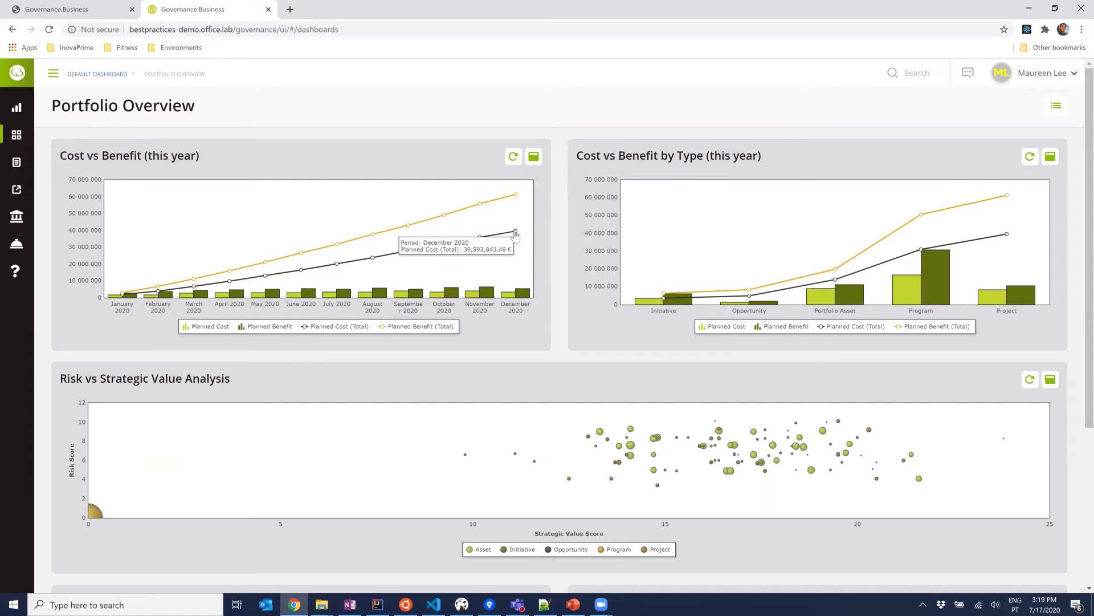
pyautogui.click(322, 329)
pyautogui.click(429, 327)
pyautogui.click(204, 329)
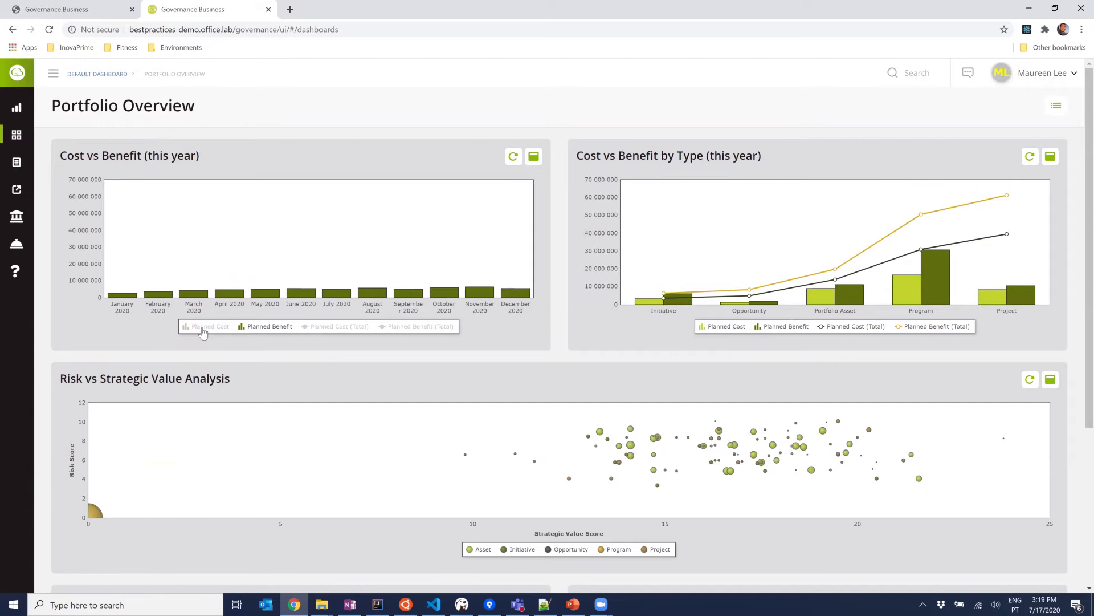
pyautogui.click(263, 331)
pyautogui.click(219, 331)
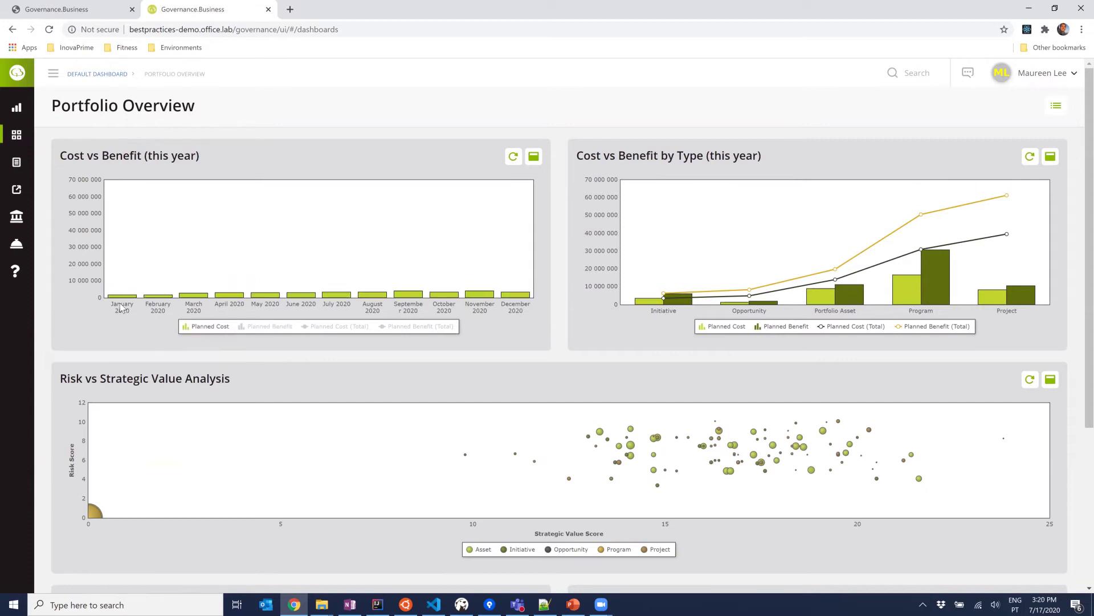
pyautogui.moveTo(522, 297)
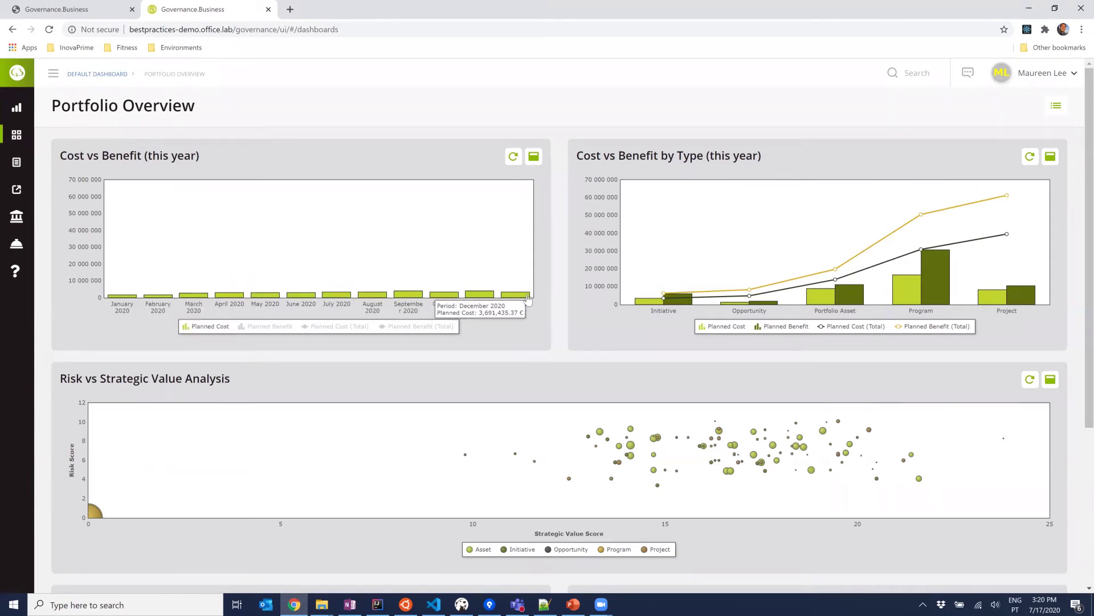
# Step: Show the Planned Cost (Total), Planned Benefit and Planned Benefit (Total) series again in the Cost vs Benefit chart
pyautogui.click(342, 330)
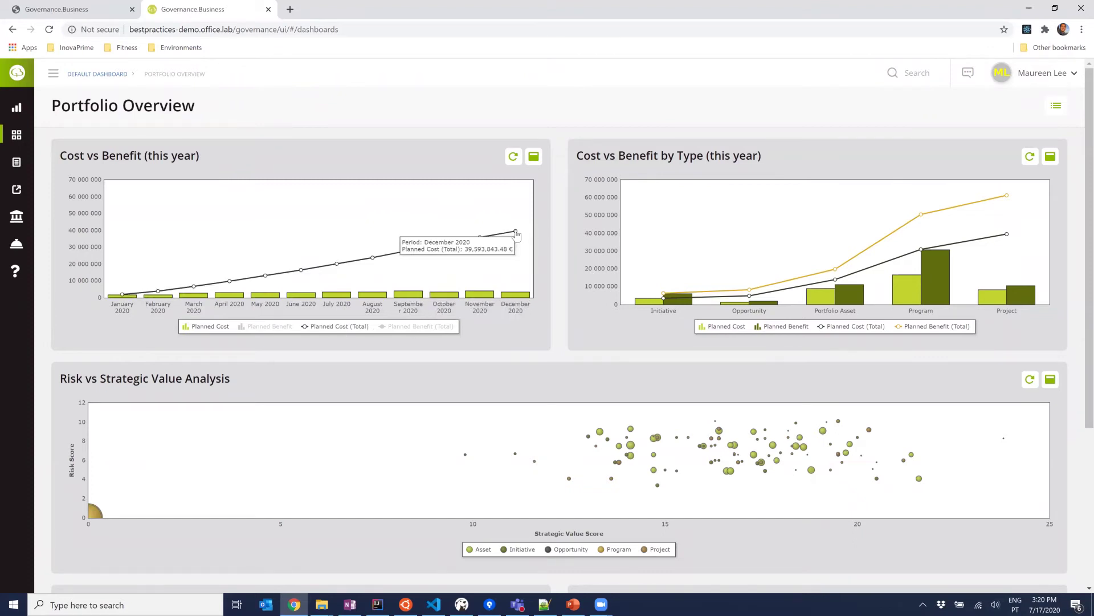
pyautogui.click(254, 328)
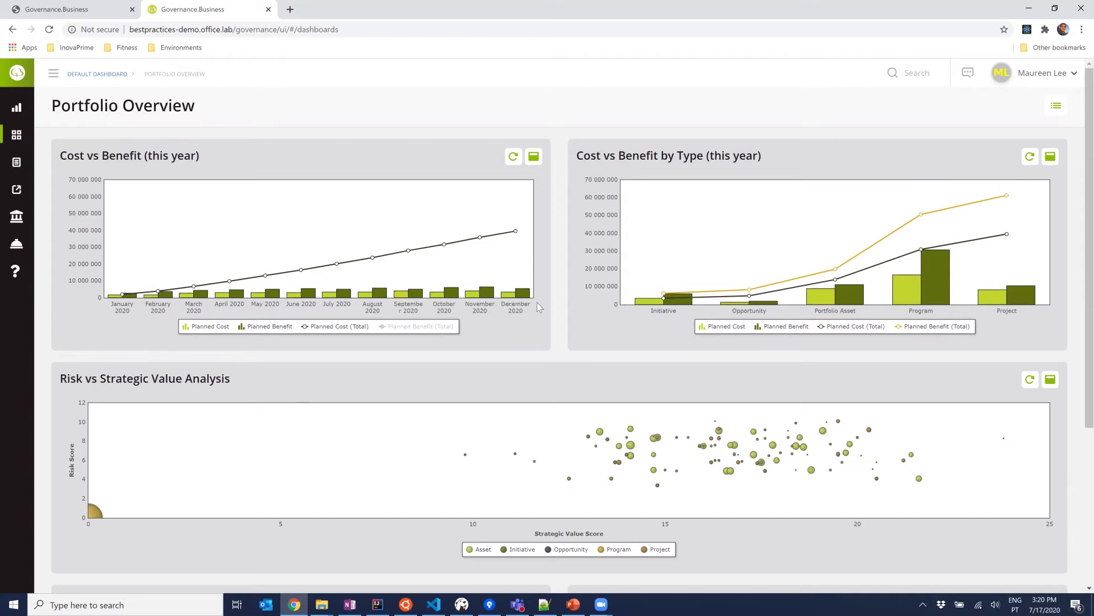
pyautogui.click(406, 326)
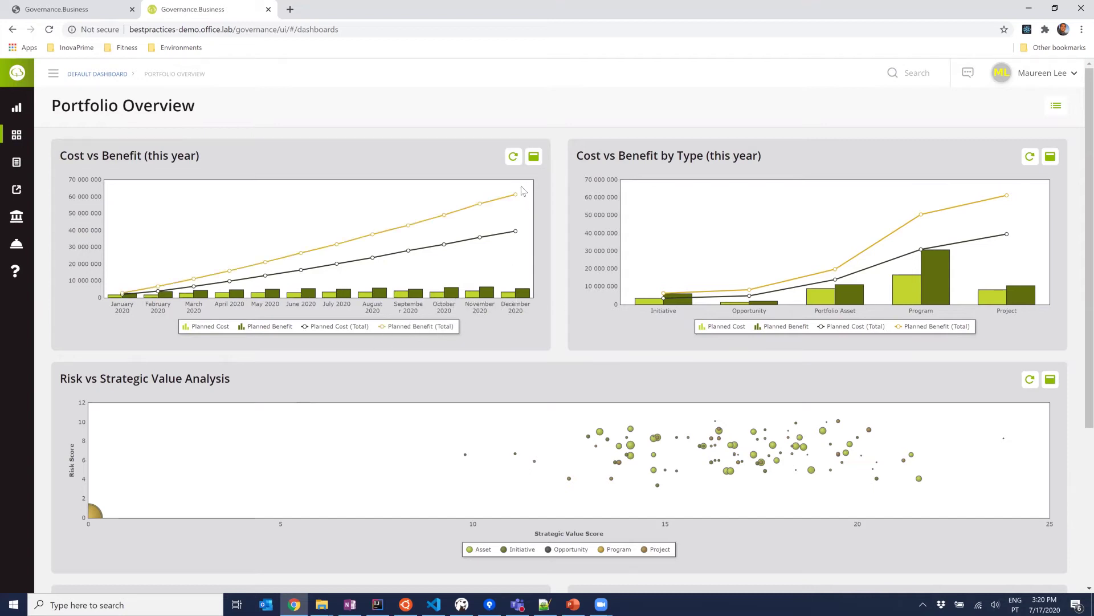
pyautogui.moveTo(515, 197)
# Step: Examine the Program and Portfolio Asset values in the Cost vs Benefit by Type chart
pyautogui.moveTo(940, 303)
pyautogui.moveTo(822, 286)
pyautogui.moveTo(926, 253)
# Step: Filter the Risk vs Strategic Value Analysis chart to Asset only, and switch it to Project only
pyautogui.click(522, 549)
pyautogui.click(607, 550)
pyautogui.click(656, 550)
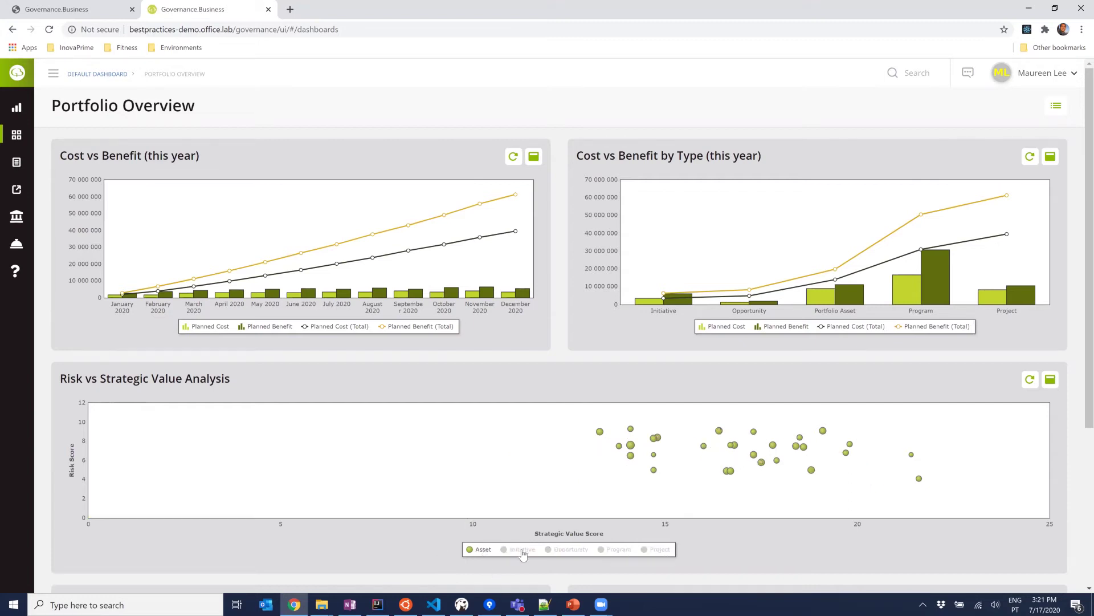
pyautogui.click(482, 549)
pyautogui.click(654, 552)
pyautogui.moveTo(621, 464)
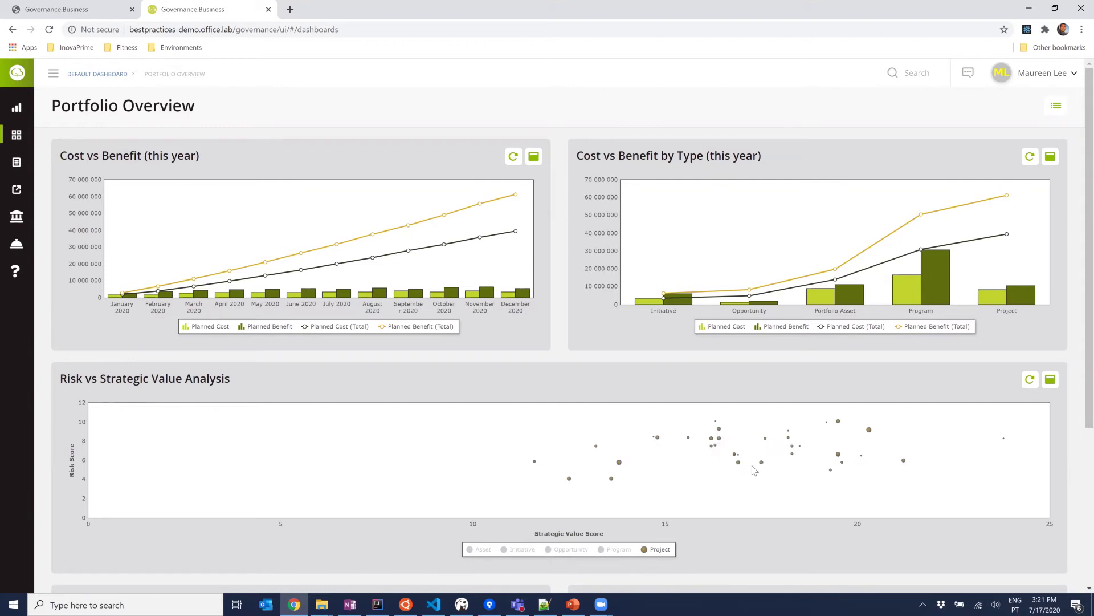
# Step: Show the Initiative, Asset, Program and Opportunity series again in the Risk vs Strategic Value Analysis chart
pyautogui.click(516, 549)
pyautogui.click(480, 551)
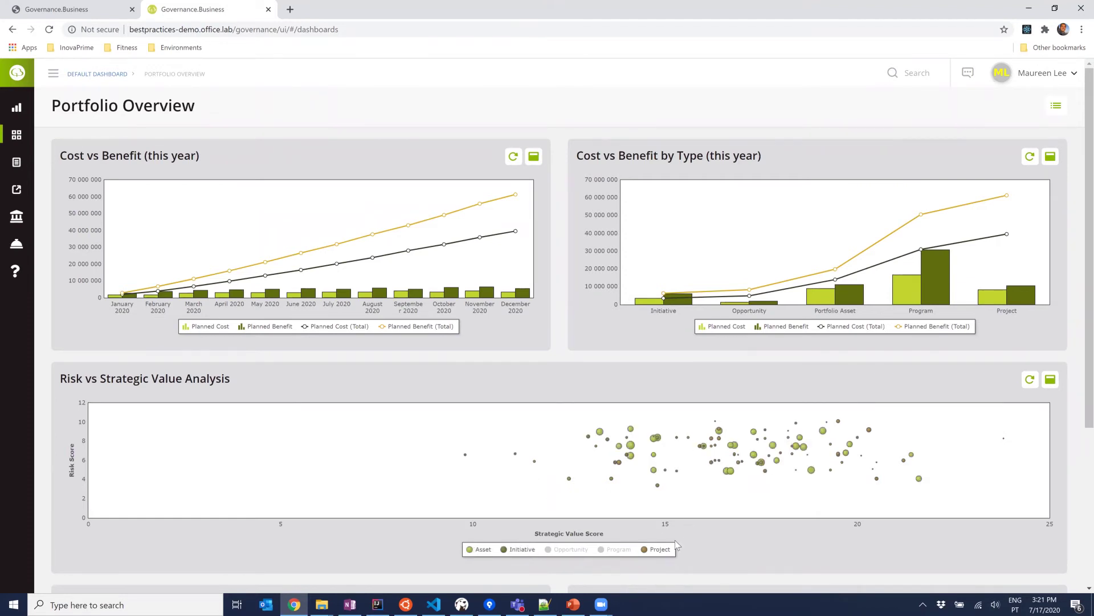
pyautogui.click(619, 550)
pyautogui.click(567, 550)
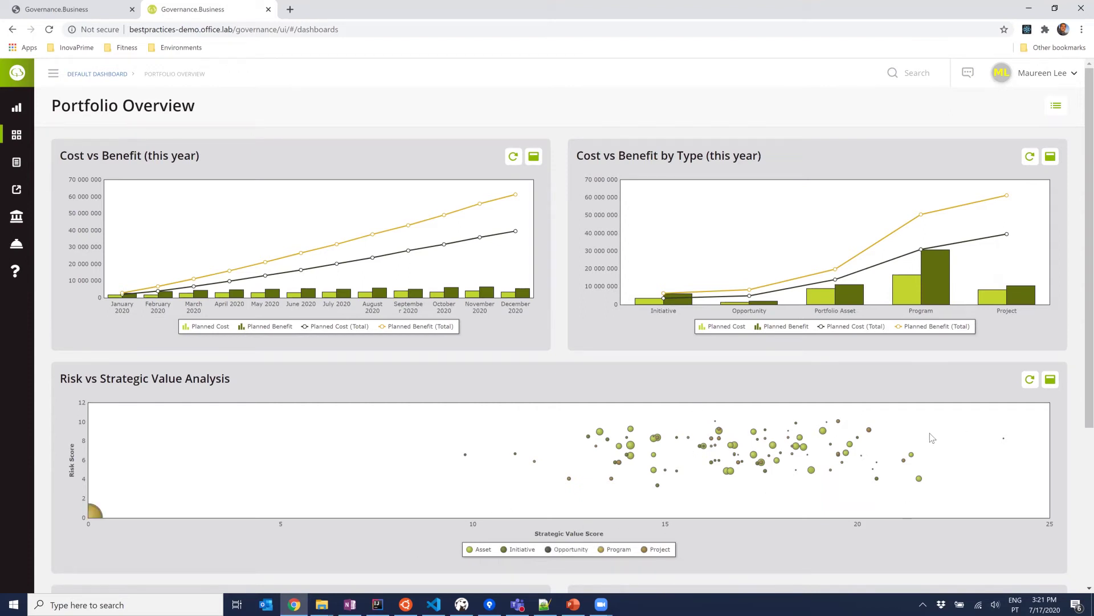
# Step: Limit the Risk vs Strategic Value Analysis chart to Project and open the Detecting Video Camera project from its bubble
pyautogui.moveTo(601, 434)
pyautogui.click(618, 549)
pyautogui.click(570, 549)
pyautogui.click(521, 549)
pyautogui.click(485, 551)
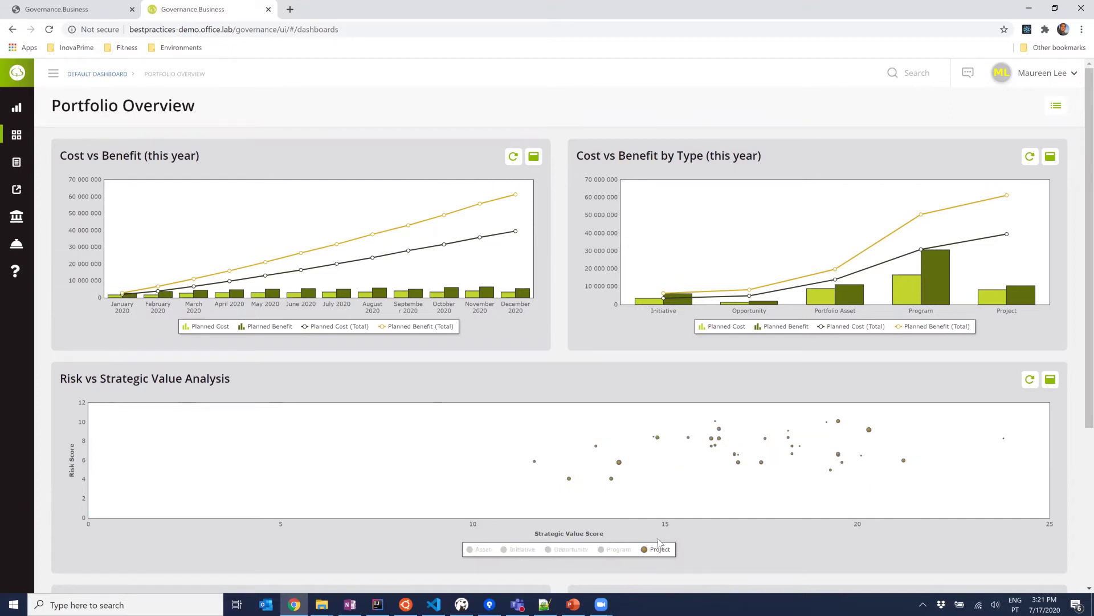
pyautogui.click(619, 464)
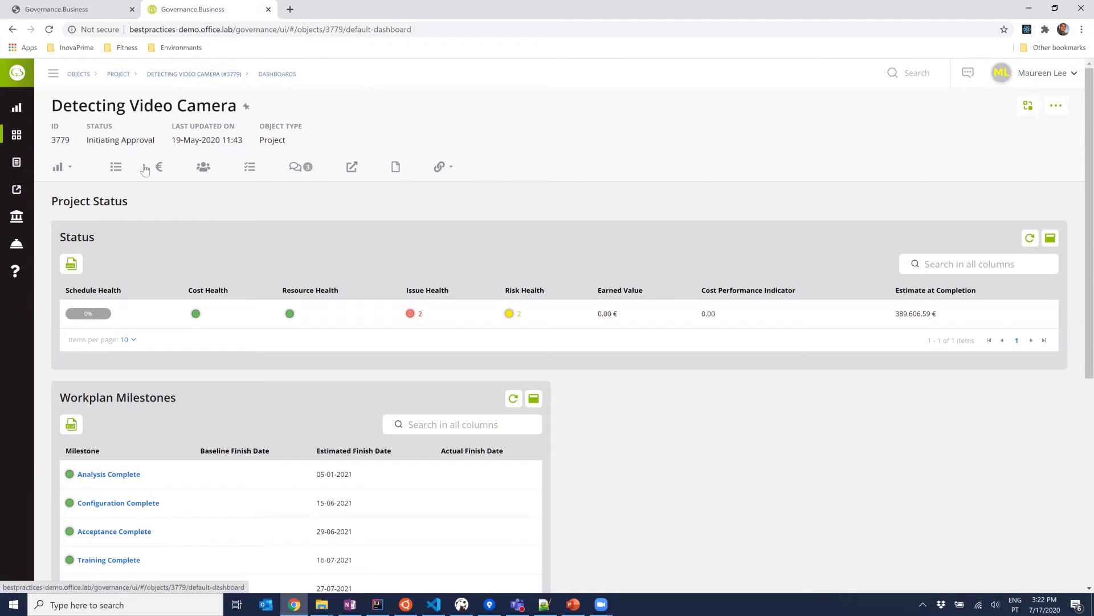
# Step: Open the project's details and review its Scoring Model, including the strategic value and project risk scores
pyautogui.click(116, 172)
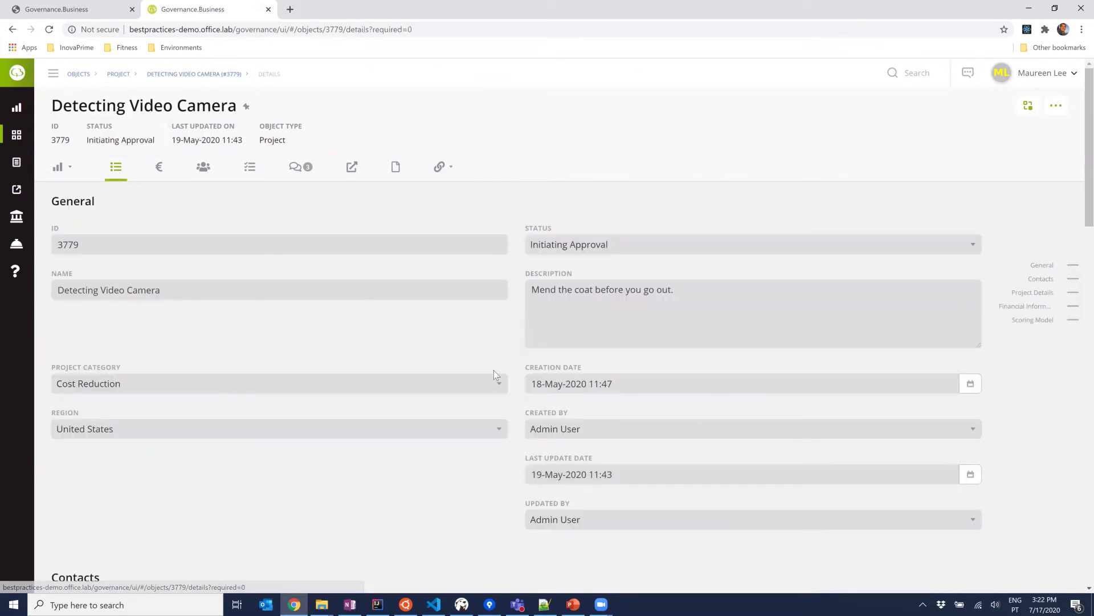
pyautogui.scroll(-1, 171, 188)
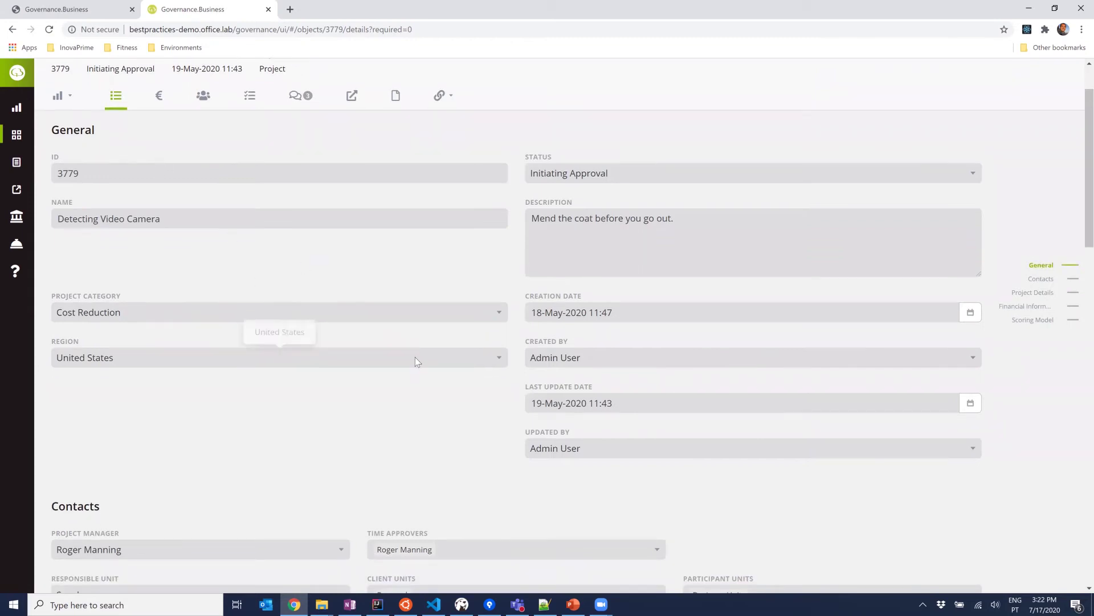
pyautogui.scroll(-6, 416, 356)
pyautogui.scroll(-10, 416, 357)
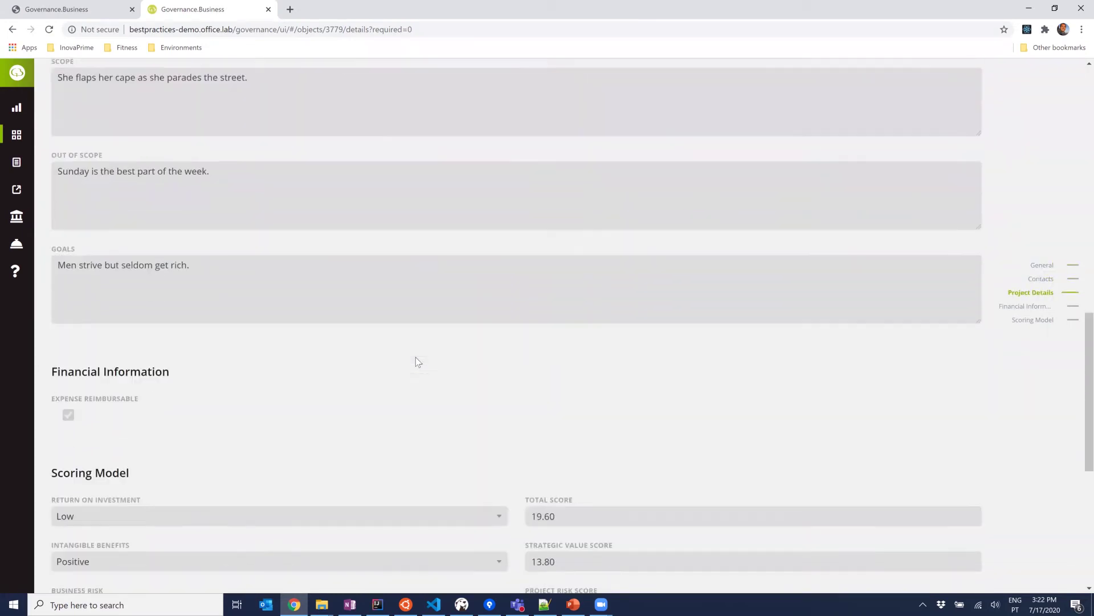
pyautogui.scroll(-1, 411, 355)
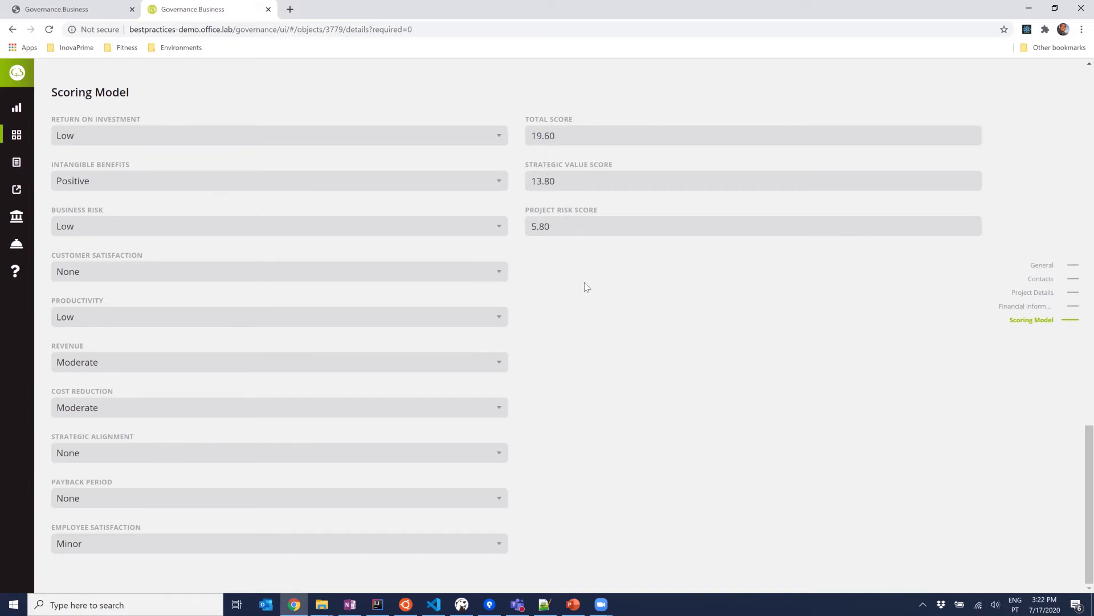
pyautogui.scroll(1, 502, 493)
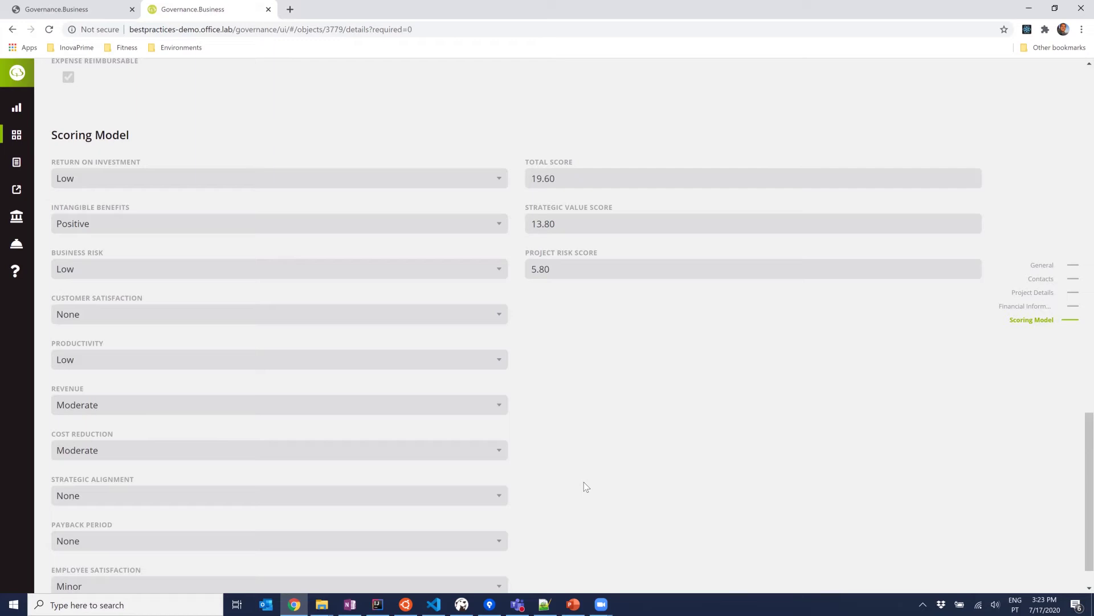
pyautogui.scroll(5, 228, 233)
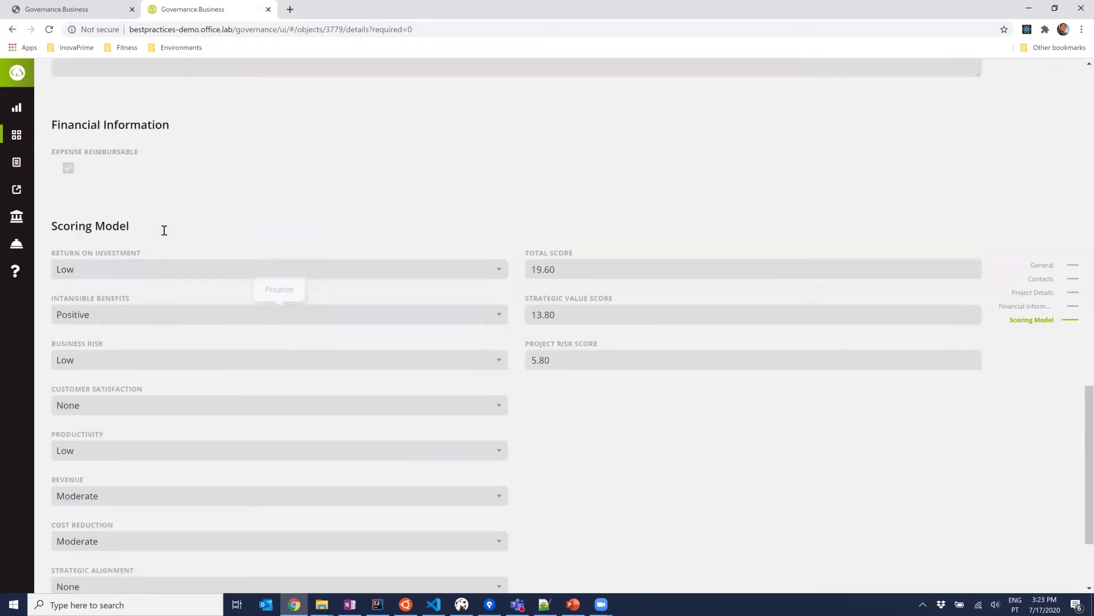
# Step: Return to the Portfolio Overview dashboard and examine the Resource Capacity vs Allocation by Period chart
pyautogui.click(43, 77)
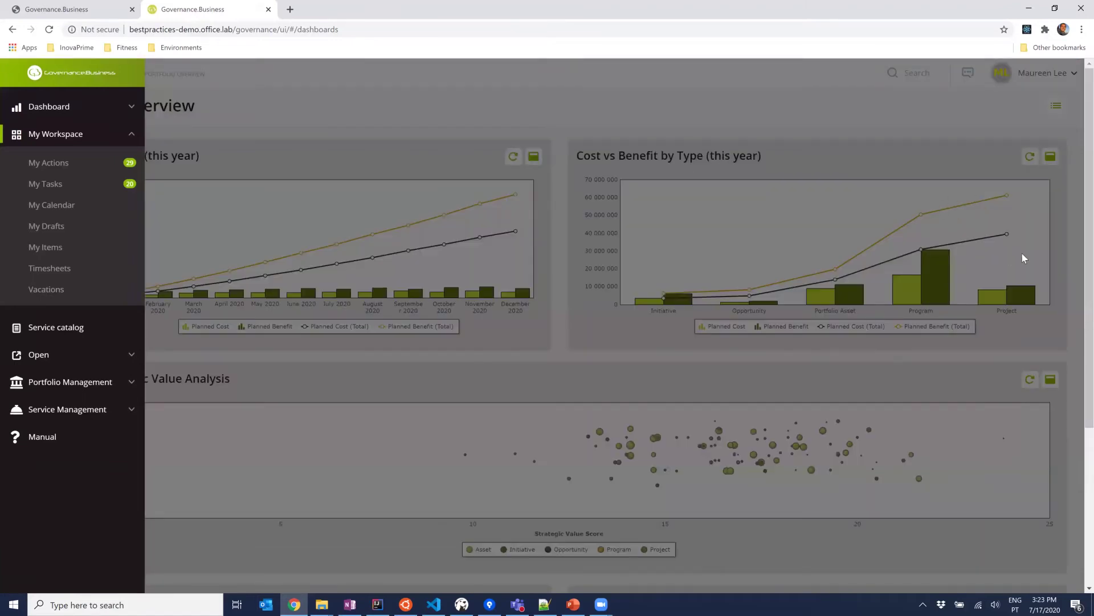
pyautogui.scroll(-4, 1001, 222)
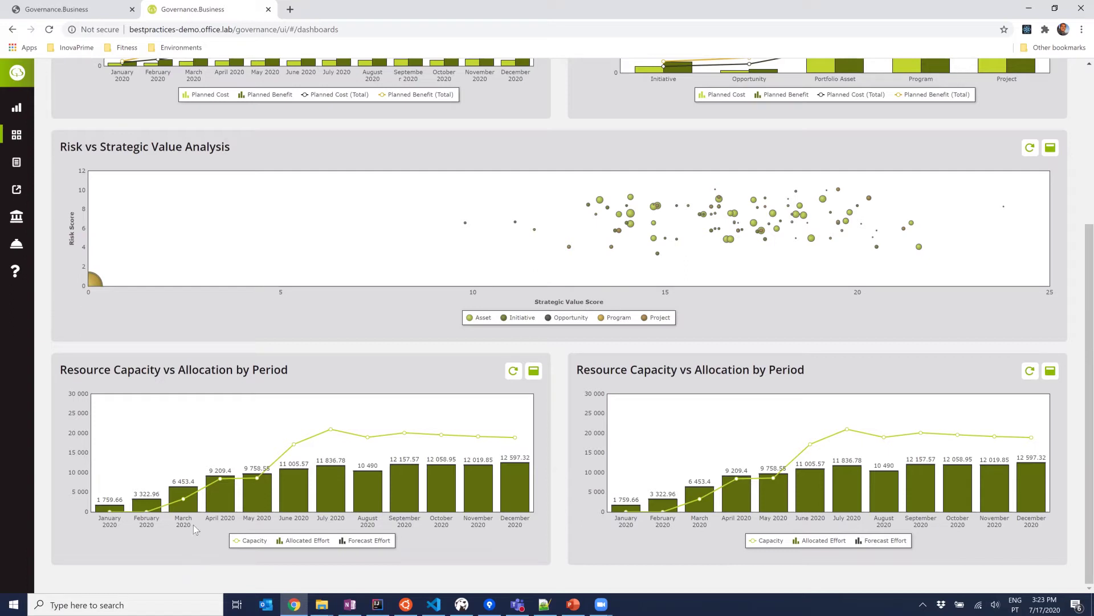
pyautogui.moveTo(253, 498)
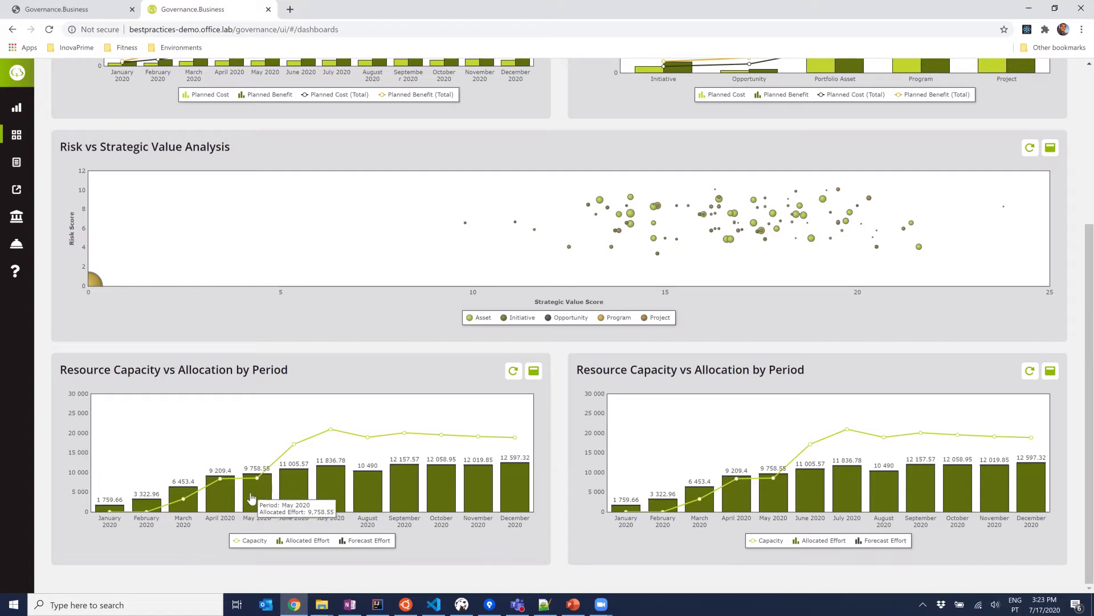
pyautogui.moveTo(442, 497)
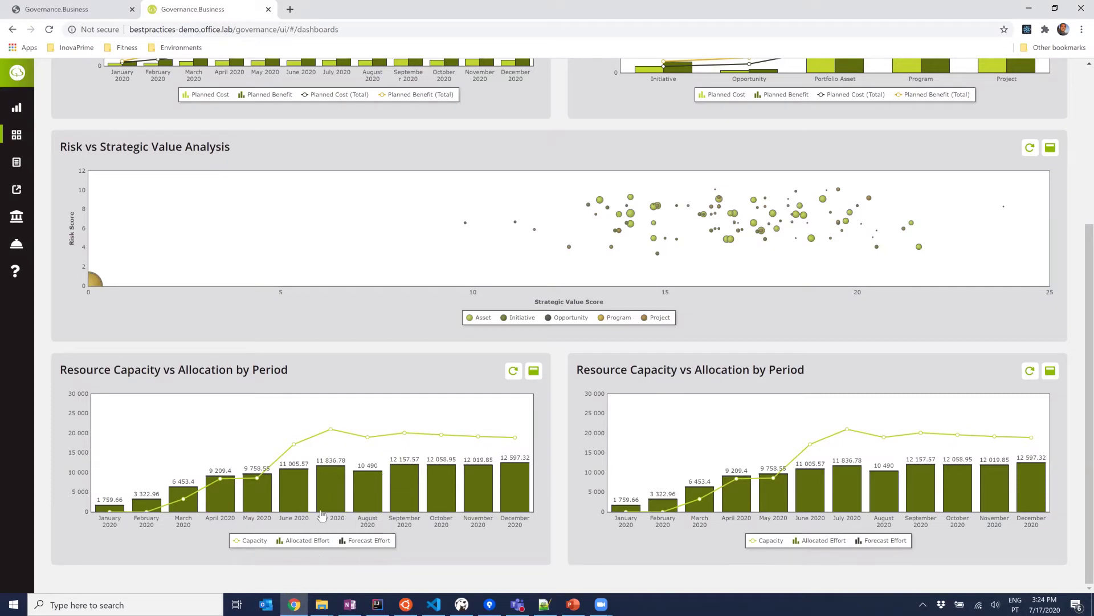
# Step: Drill into May 2020 in the Resource Capacity vs Allocation by Period chart and review the role, resource, category, plan and demand charts
pyautogui.click(257, 505)
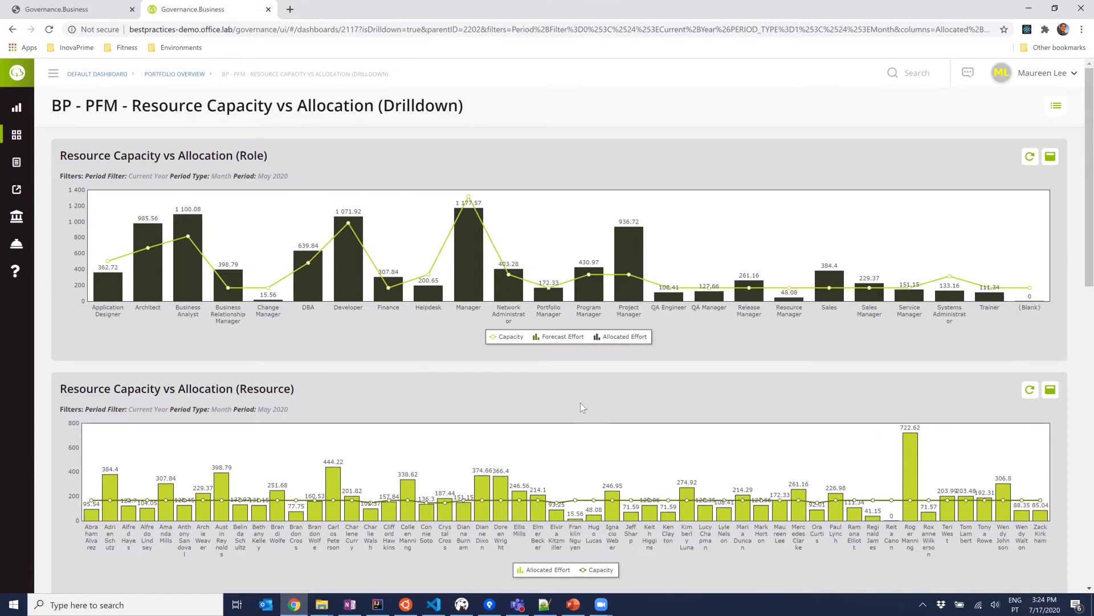
pyautogui.scroll(-1, 581, 402)
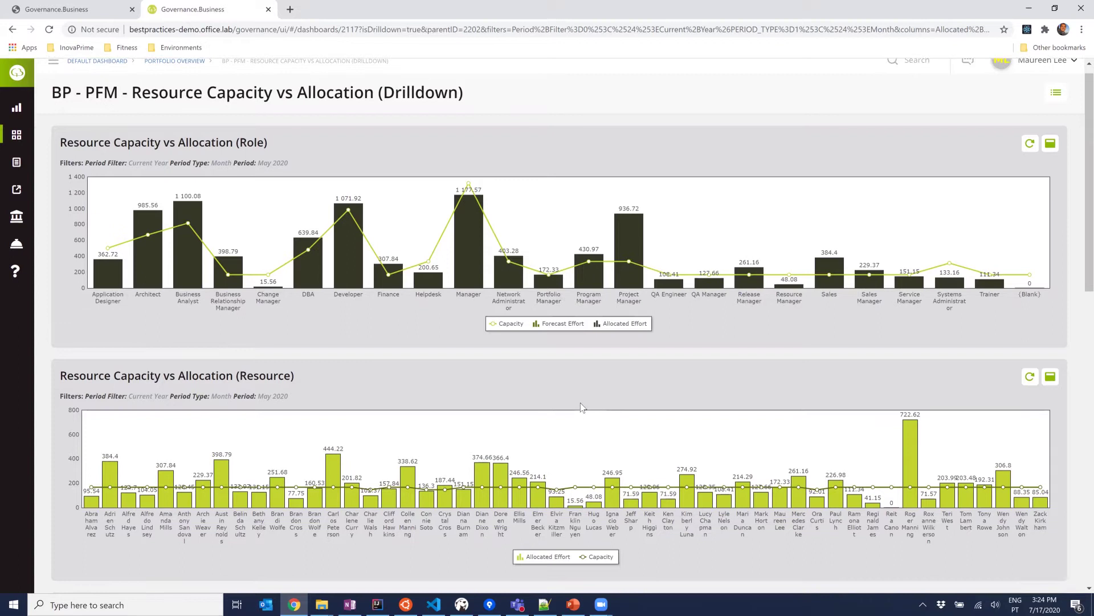
pyautogui.scroll(-1, 491, 409)
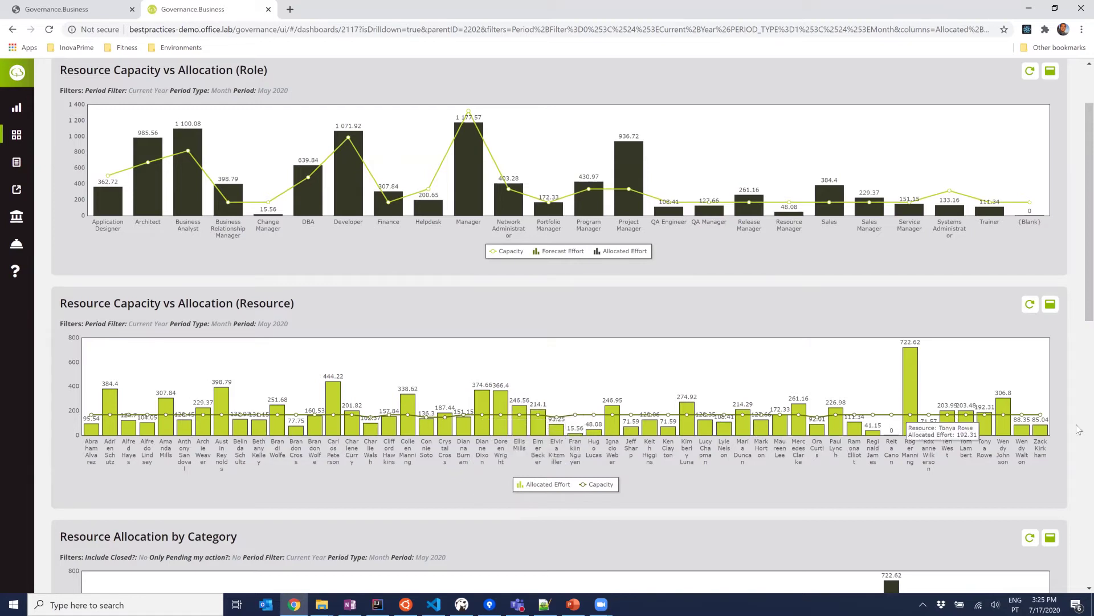
pyautogui.scroll(-2, 382, 518)
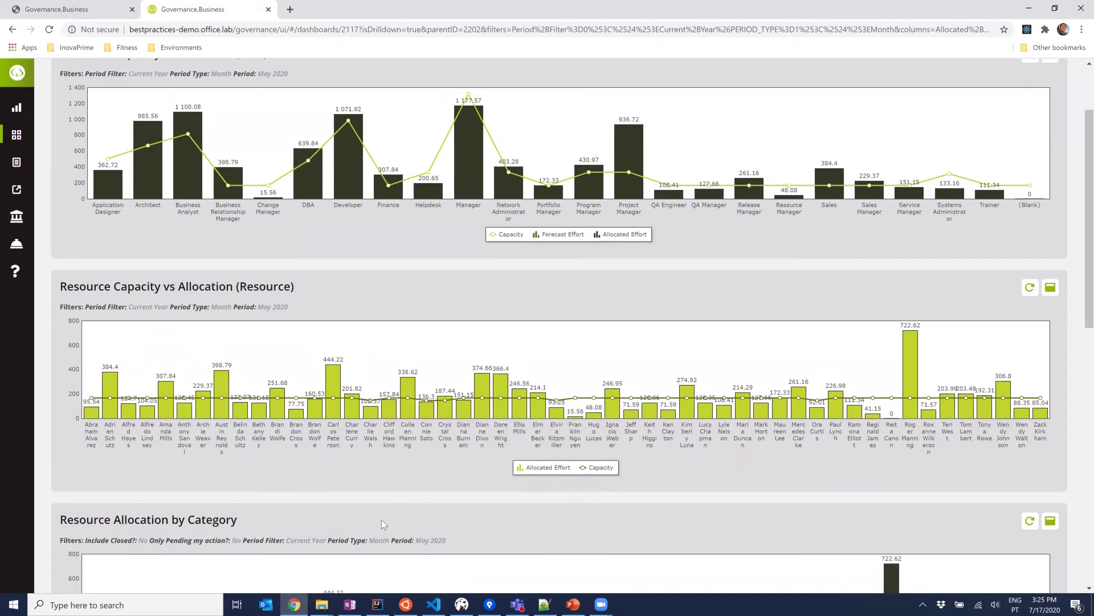
pyautogui.scroll(-2, 383, 523)
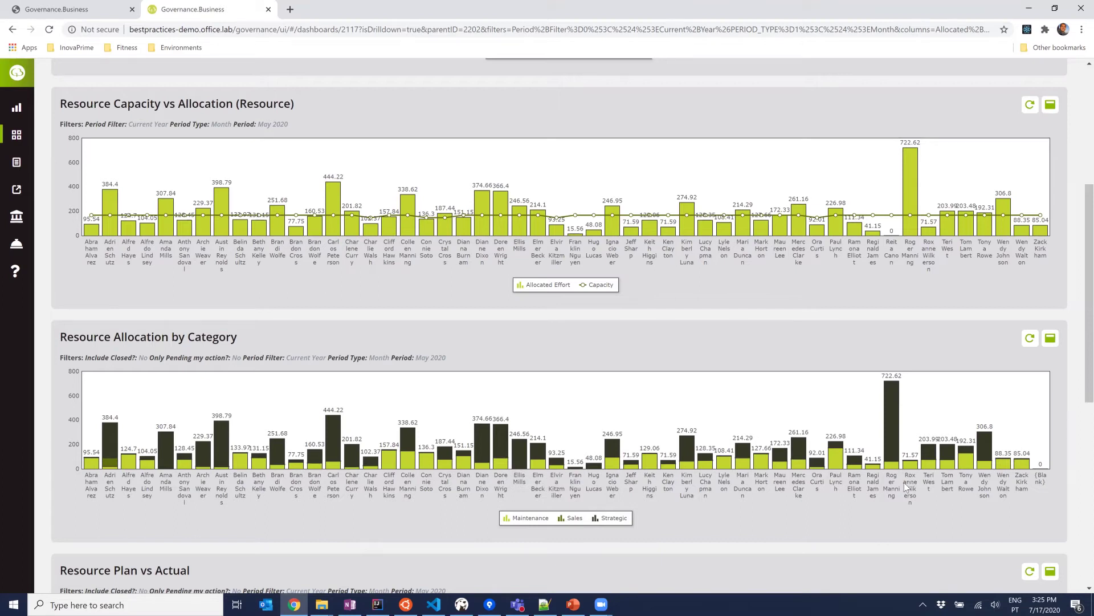
pyautogui.scroll(-5, 904, 483)
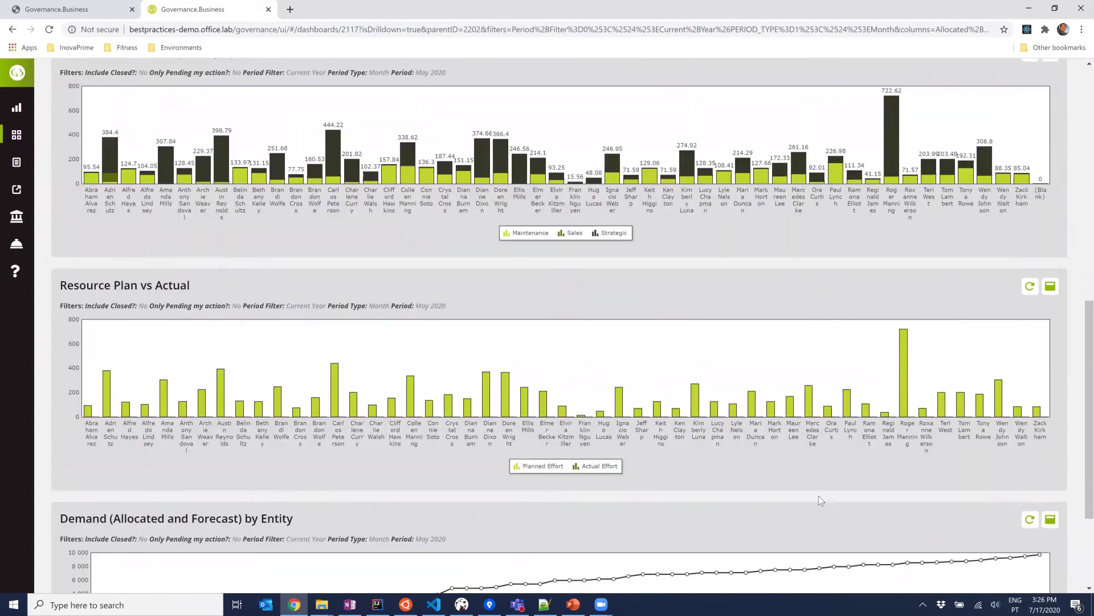
pyautogui.scroll(-3, 819, 495)
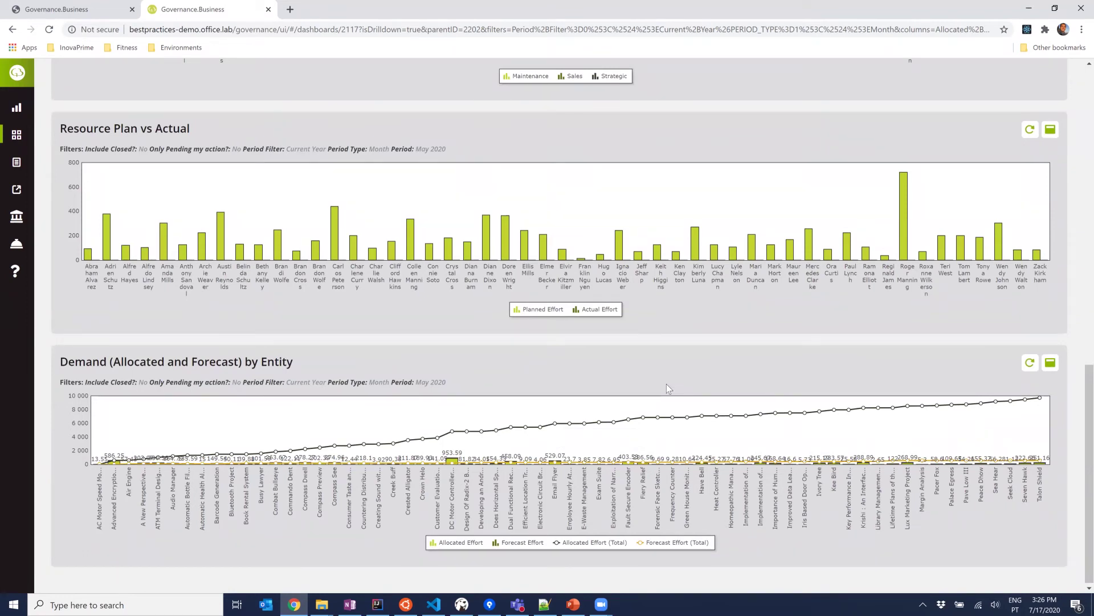
# Step: Compare the May 2020 Resource Capacity vs Allocation, Allocation by Category, Plan vs Actual and Demand by Entity charts
pyautogui.scroll(7, 668, 387)
pyautogui.scroll(1, 455, 206)
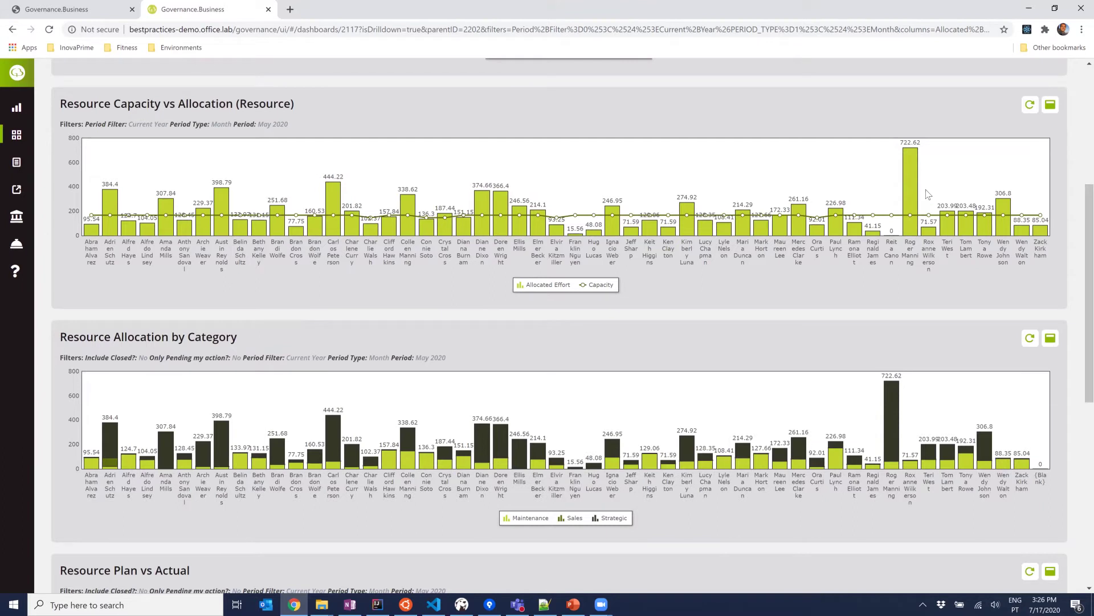
pyautogui.scroll(-6, 518, 371)
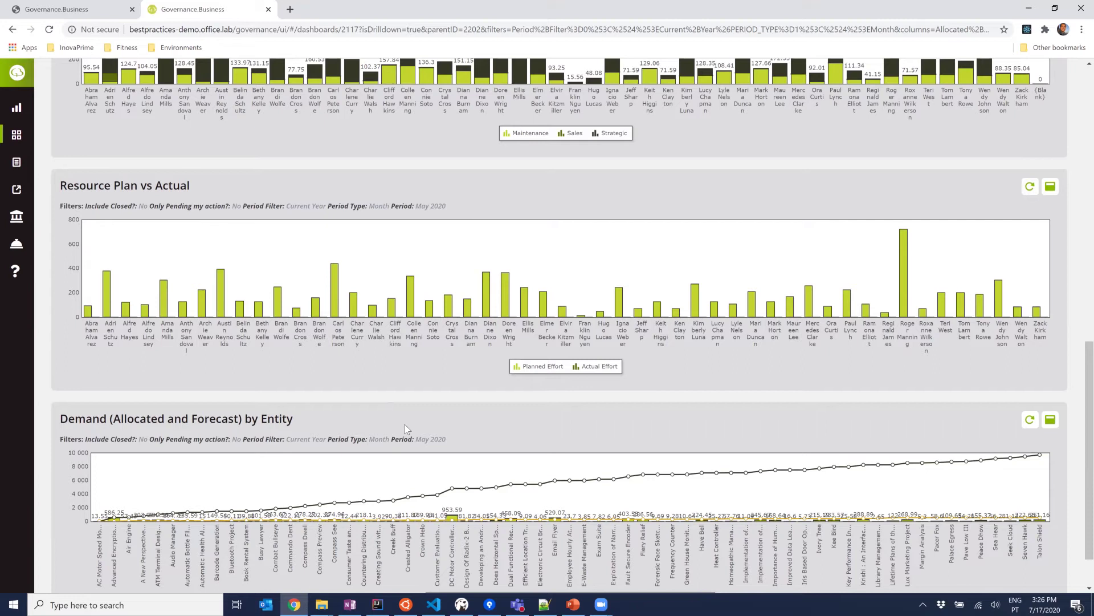
pyautogui.scroll(3, 405, 424)
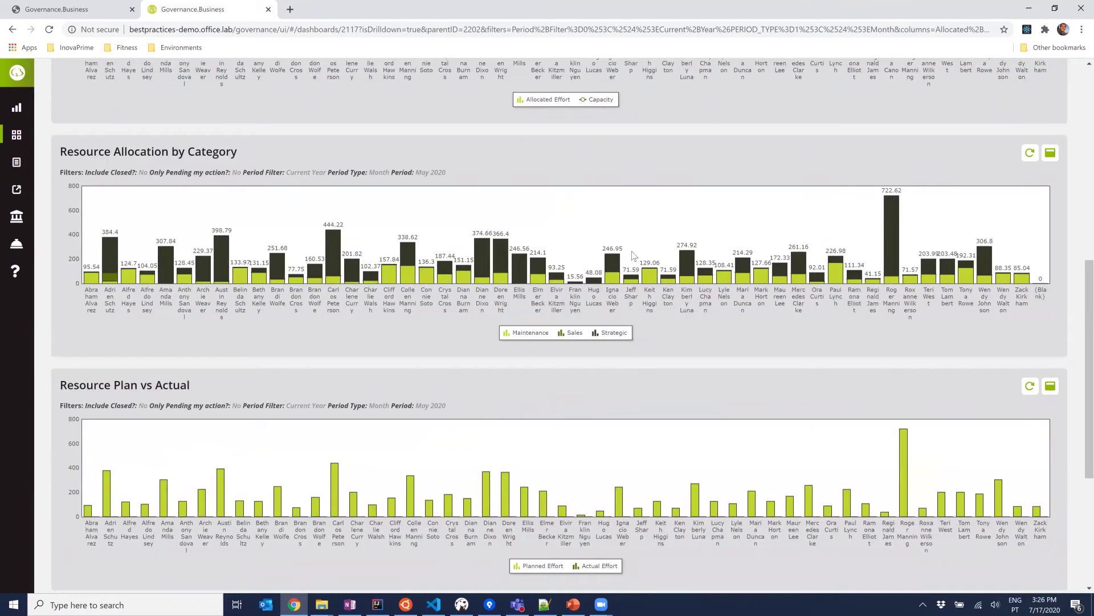
pyautogui.scroll(2, 629, 208)
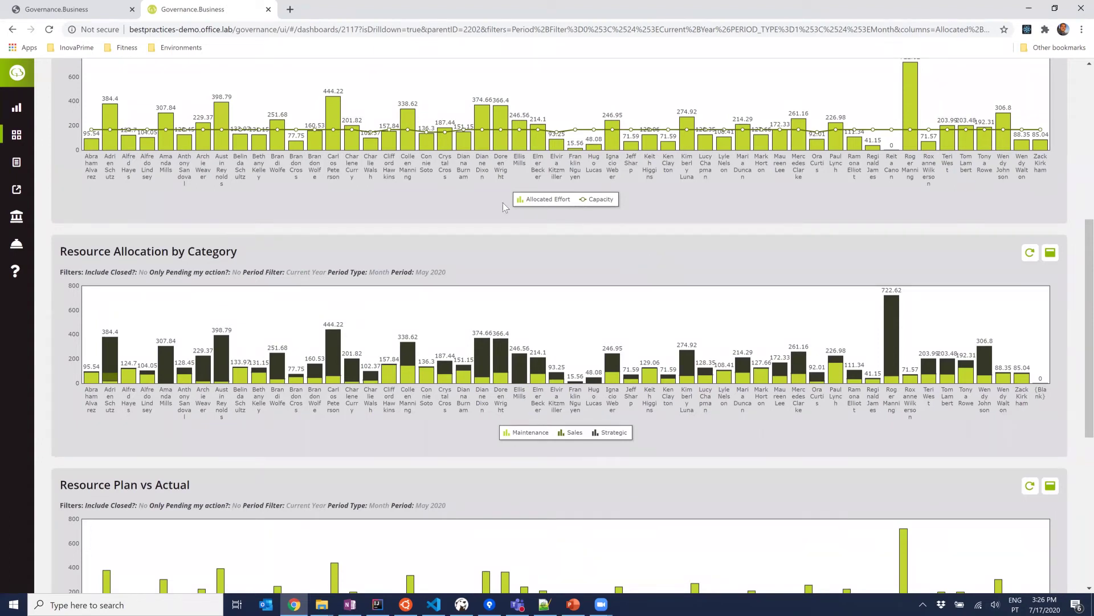
pyautogui.scroll(-4, 482, 203)
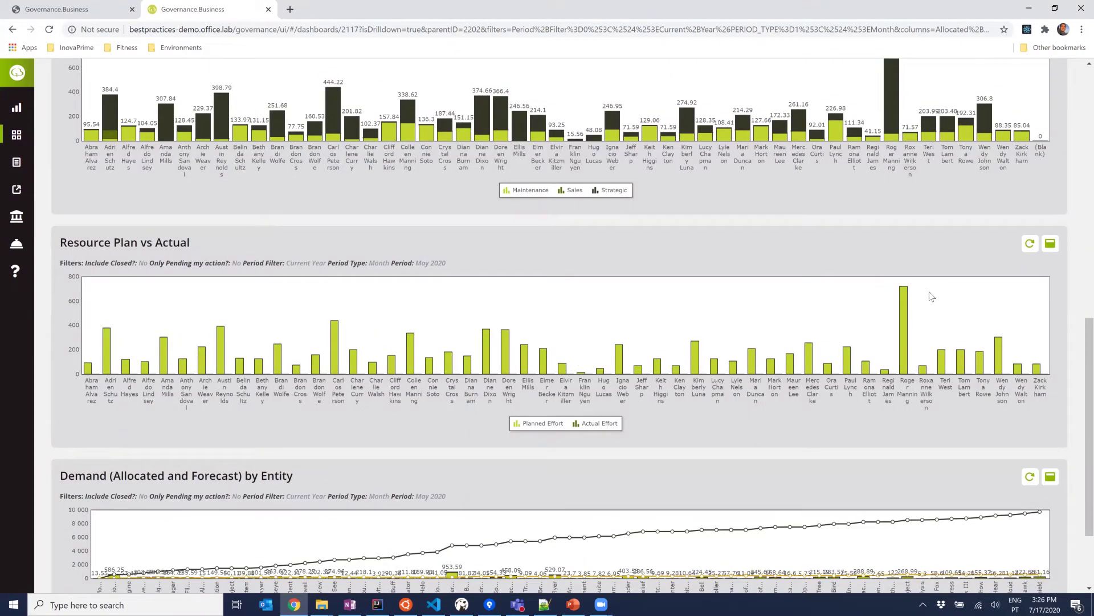
pyautogui.scroll(-2, 789, 472)
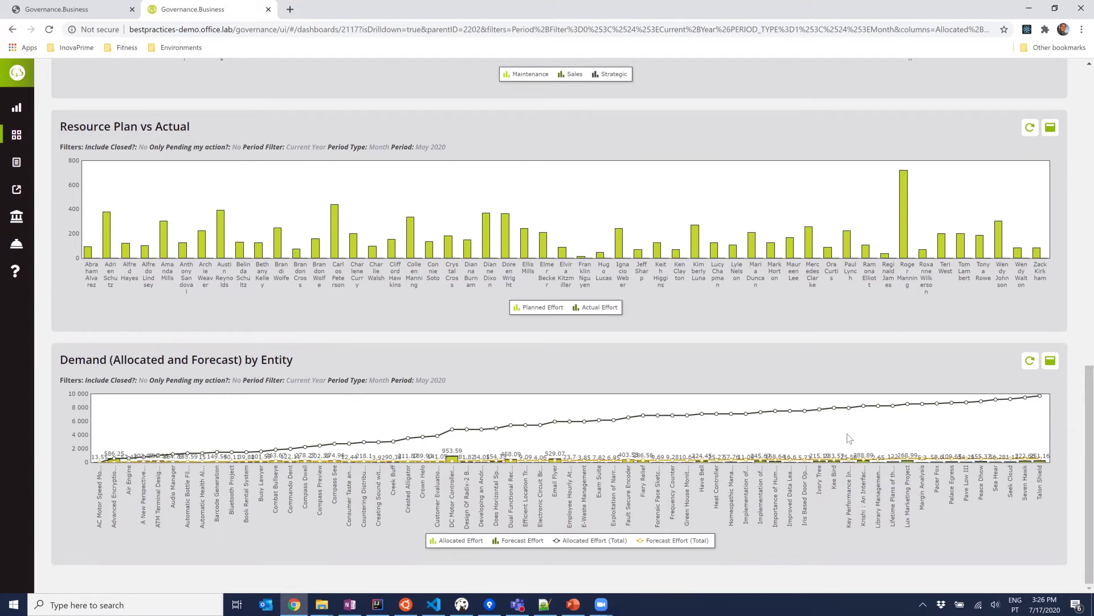
pyautogui.scroll(7, 744, 440)
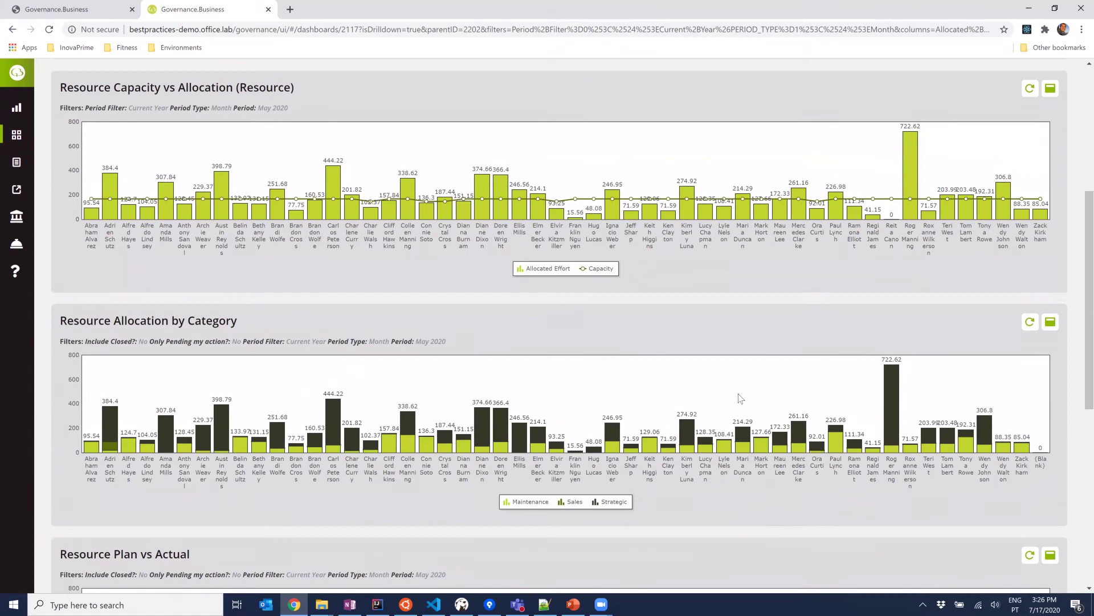
# Step: Drill into the resource with the 366.4 allocation bar and examine that resource's category split, planned versus actual effort and demand by entity
pyautogui.click(501, 188)
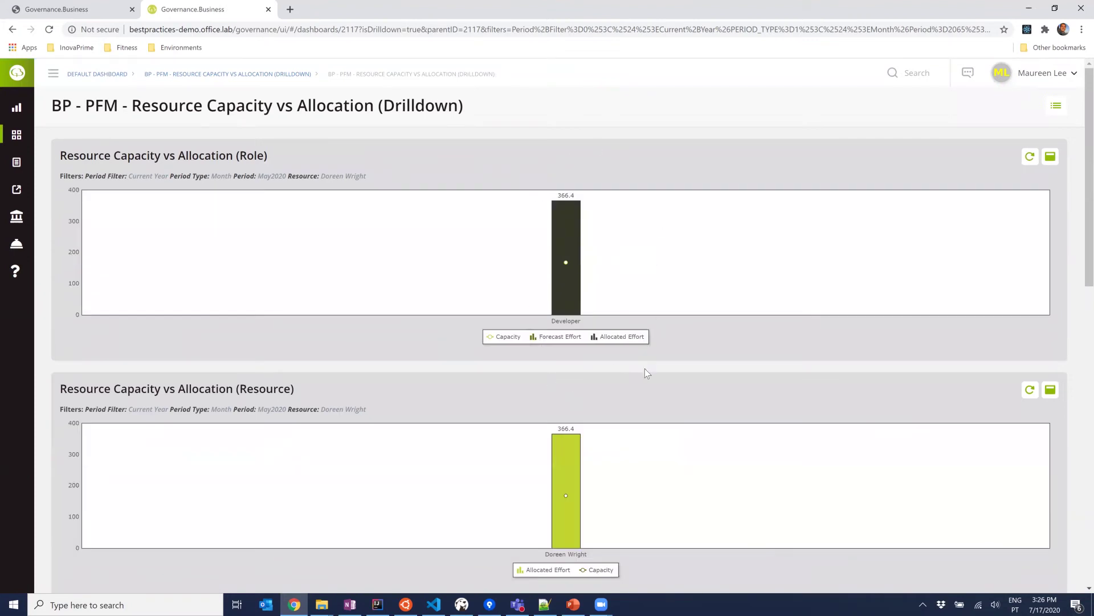
pyautogui.scroll(-2, 581, 455)
pyautogui.scroll(-3, 583, 458)
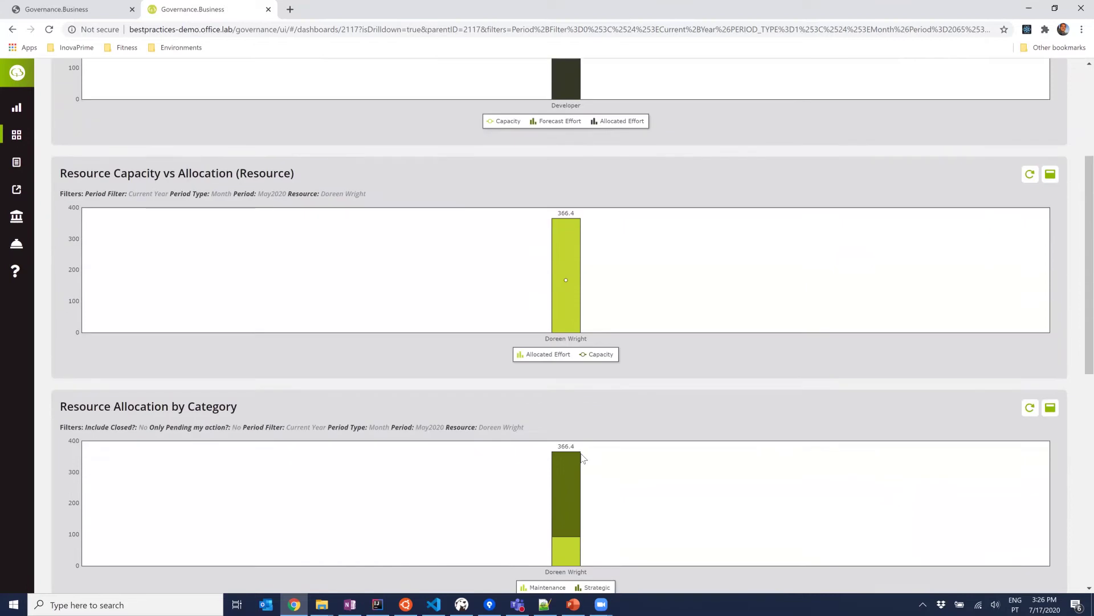
pyautogui.scroll(-1, 621, 390)
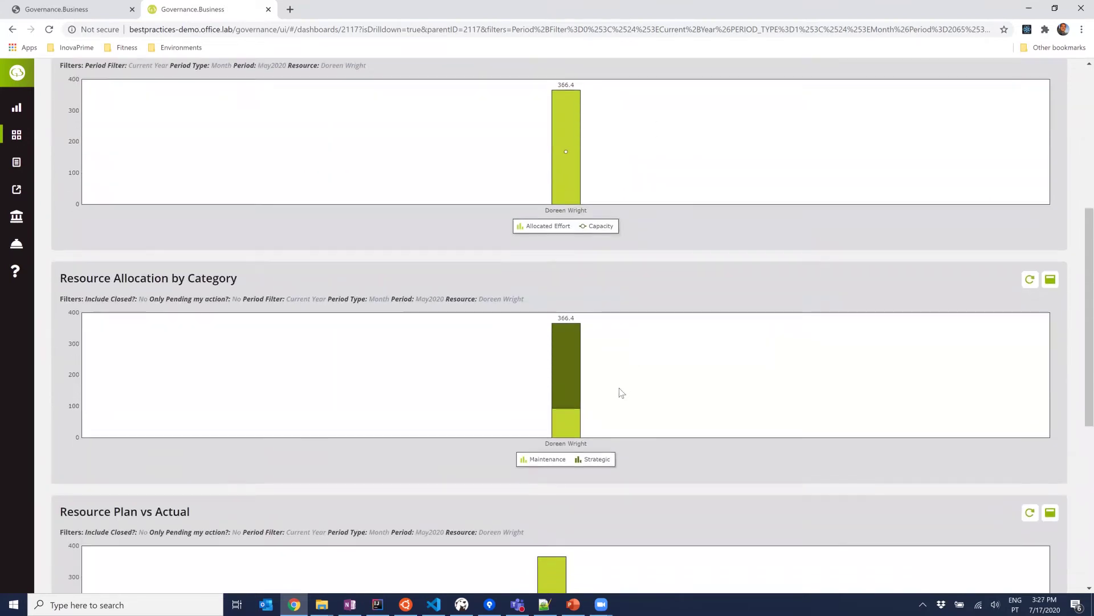
pyautogui.scroll(1, 606, 362)
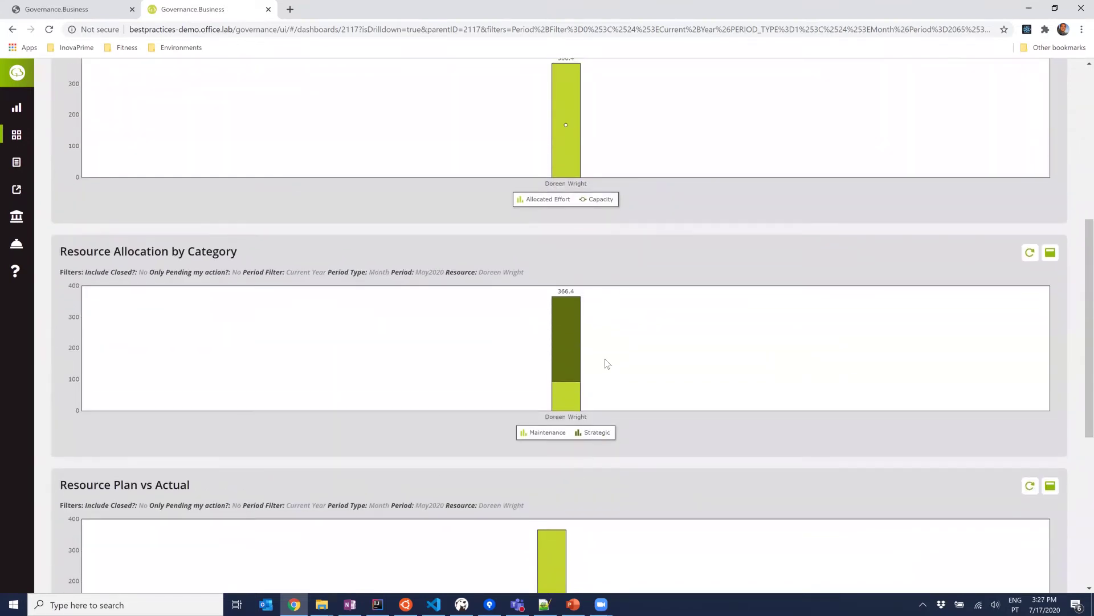
pyautogui.scroll(1, 673, 505)
pyautogui.scroll(-3, 651, 512)
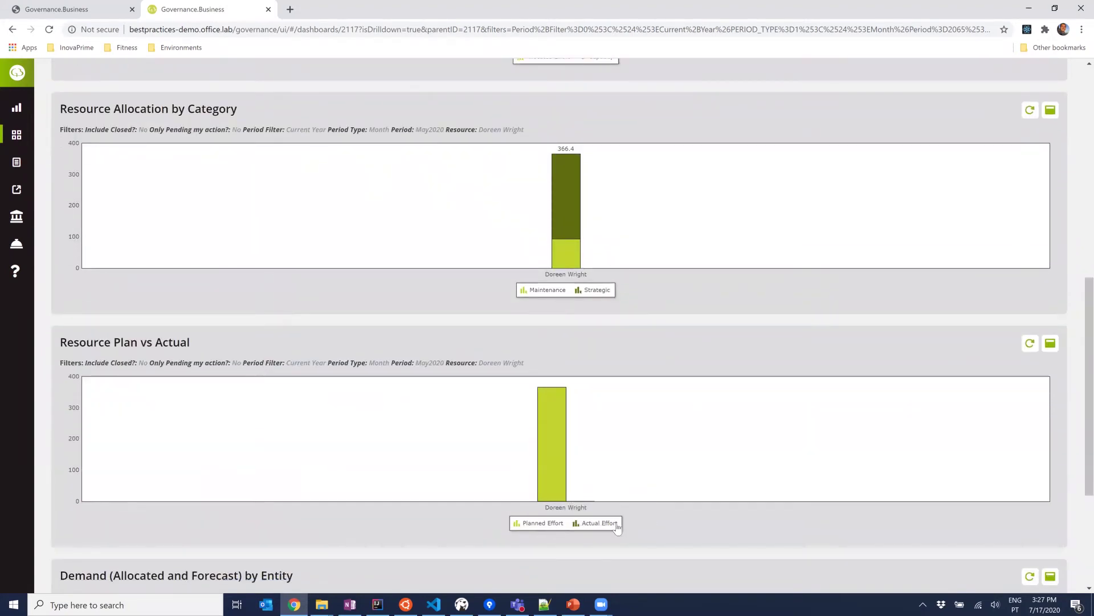
pyautogui.scroll(-3, 658, 535)
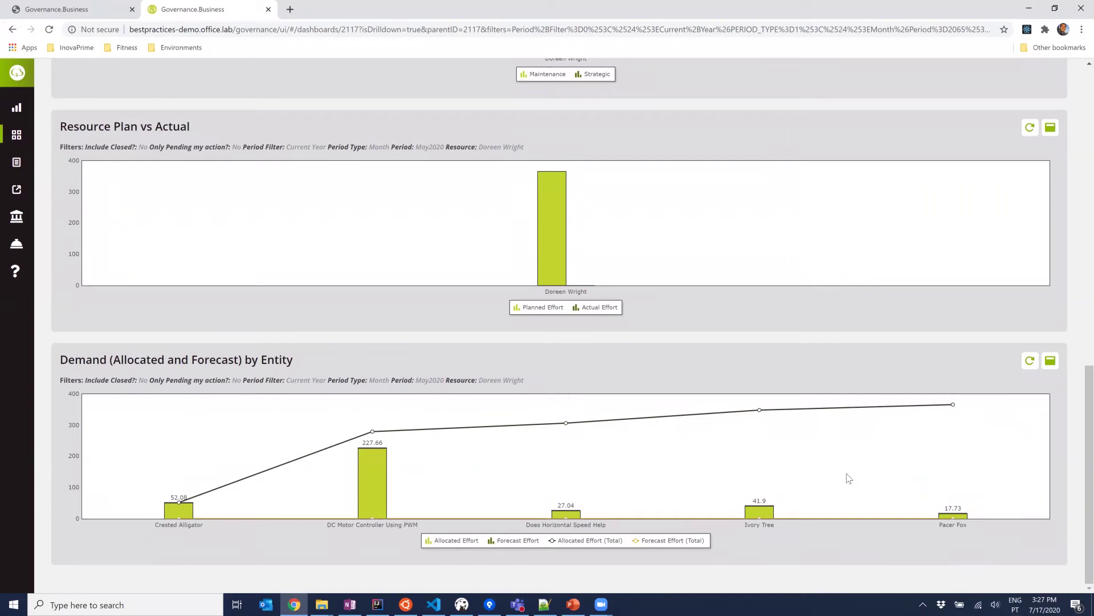
pyautogui.moveTo(179, 509)
# Step: Return to the Portfolio Overview dashboard and open the Portfolio Demand published page
pyautogui.click(10, 30)
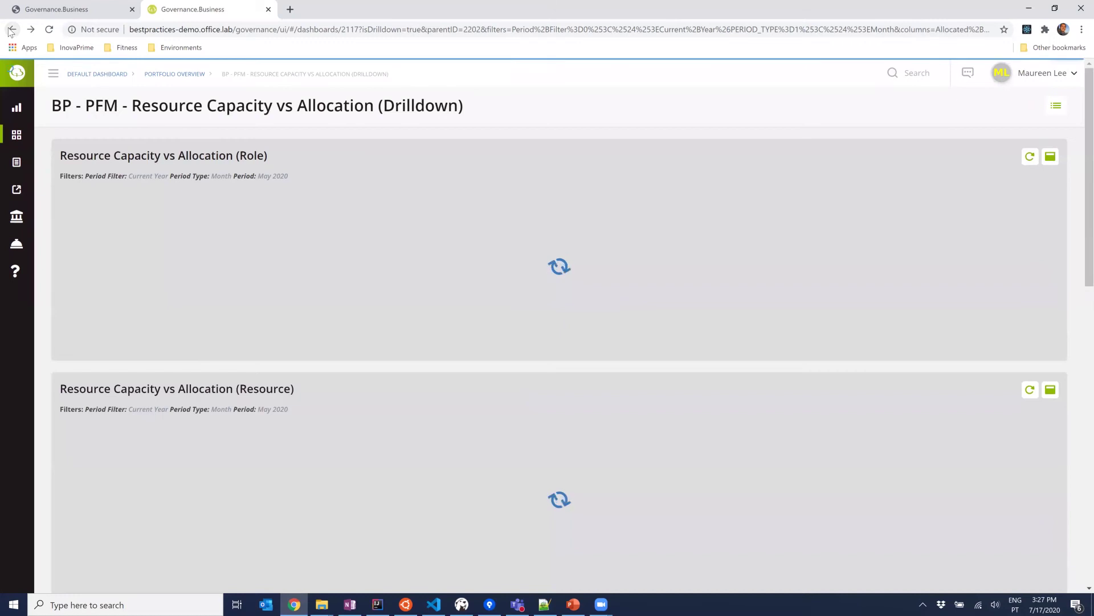
pyautogui.click(11, 29)
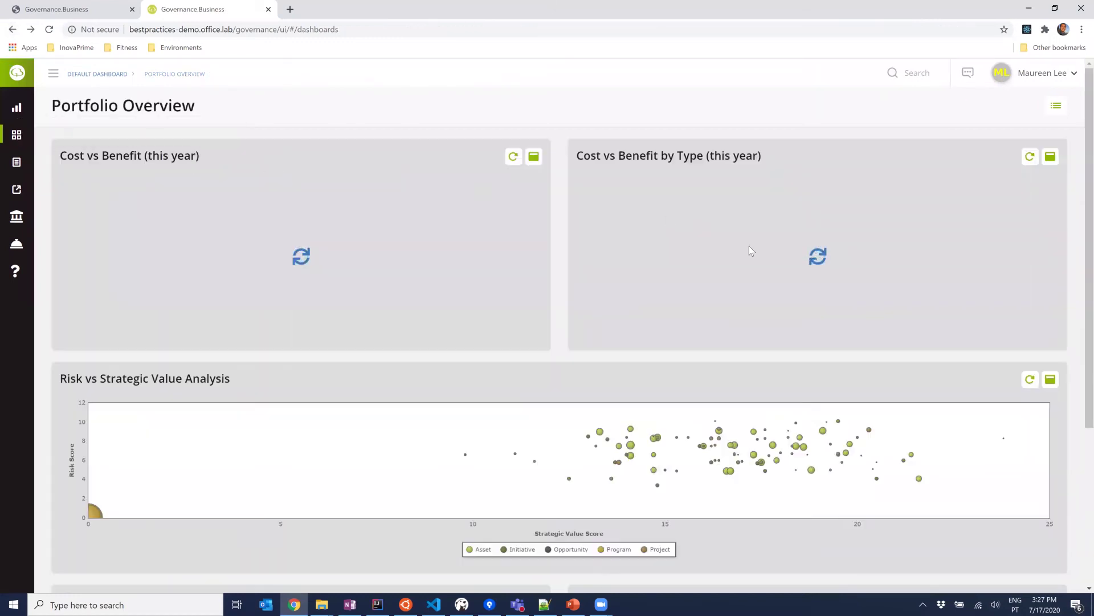
pyautogui.click(26, 111)
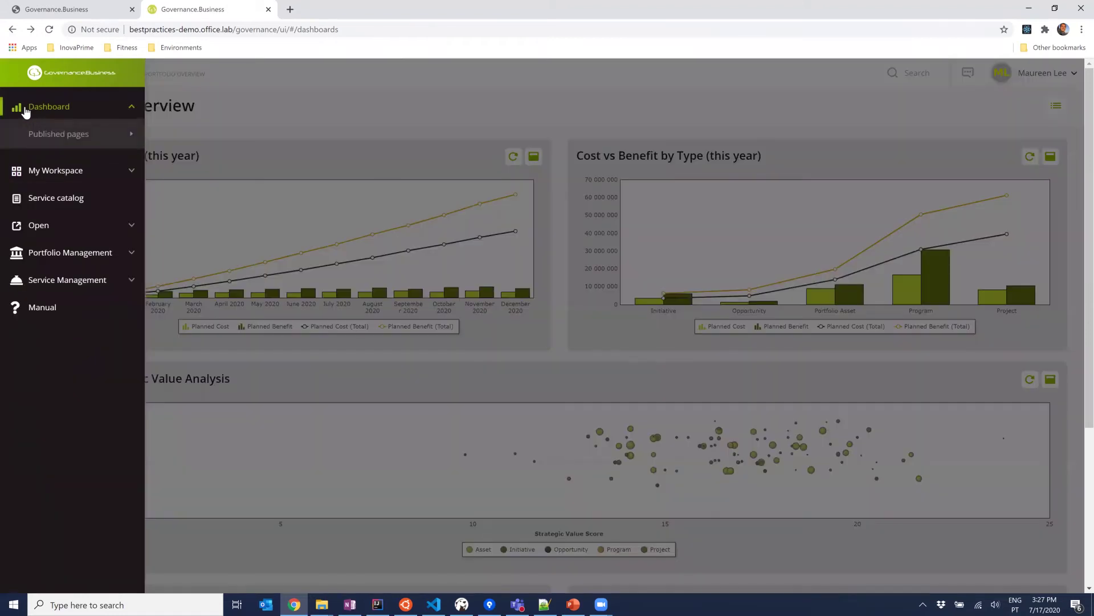
pyautogui.click(72, 145)
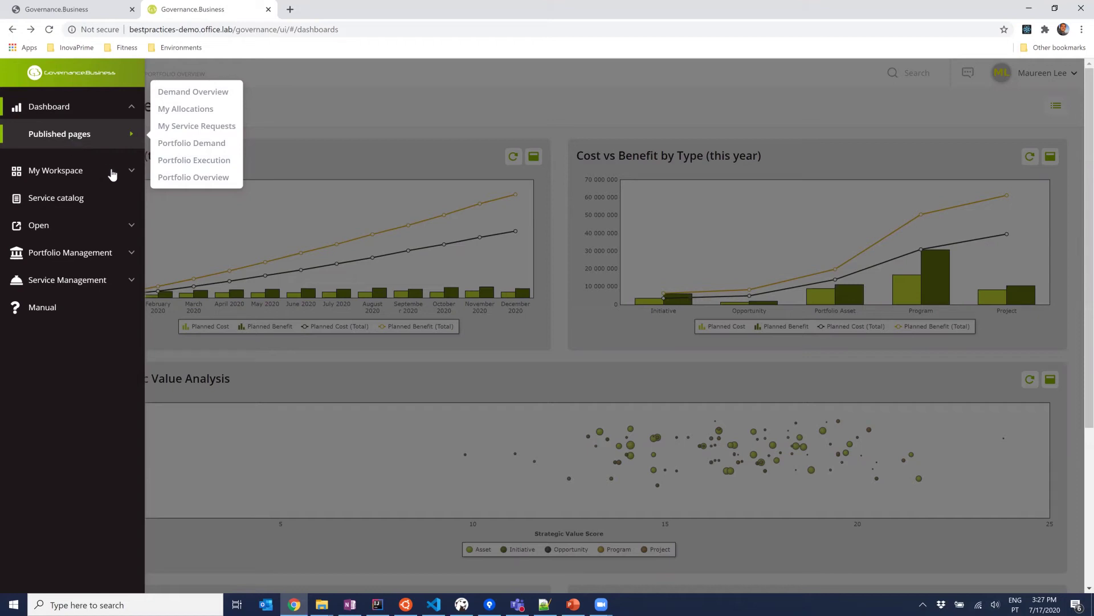
pyautogui.click(208, 146)
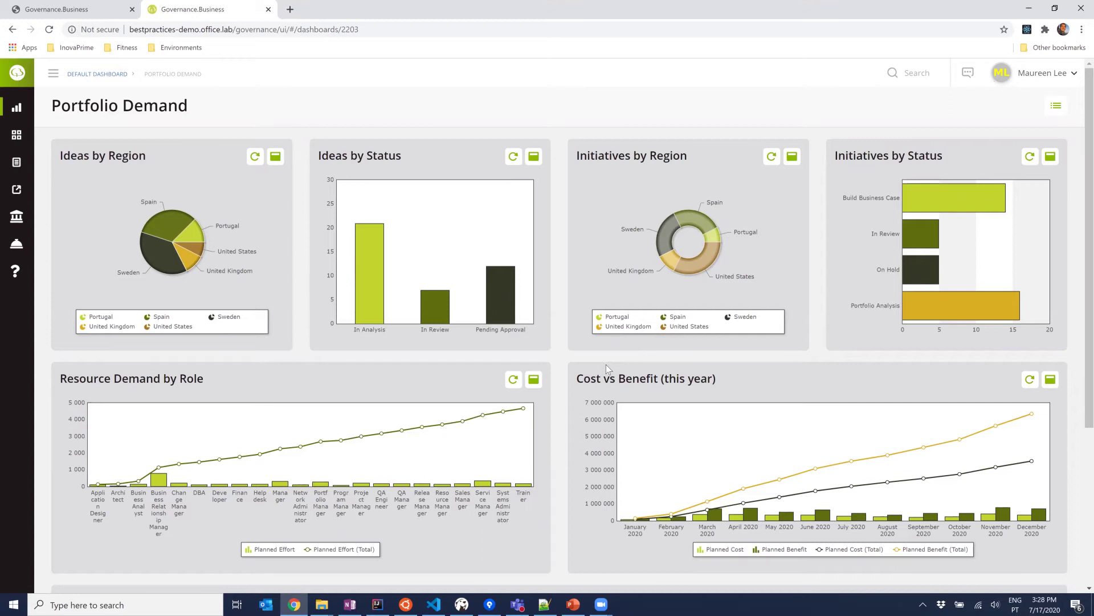
# Step: Open the Intruder Information Sharing idea from Spain's share of Ideas by Region and review its general, contacts and idea details
pyautogui.click(167, 229)
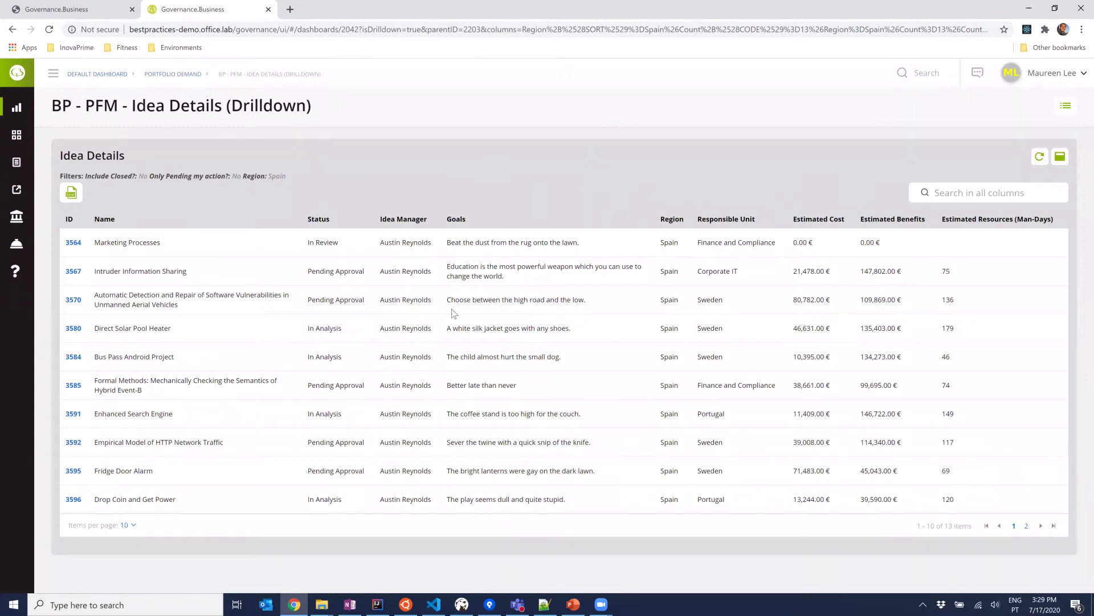
pyautogui.click(73, 273)
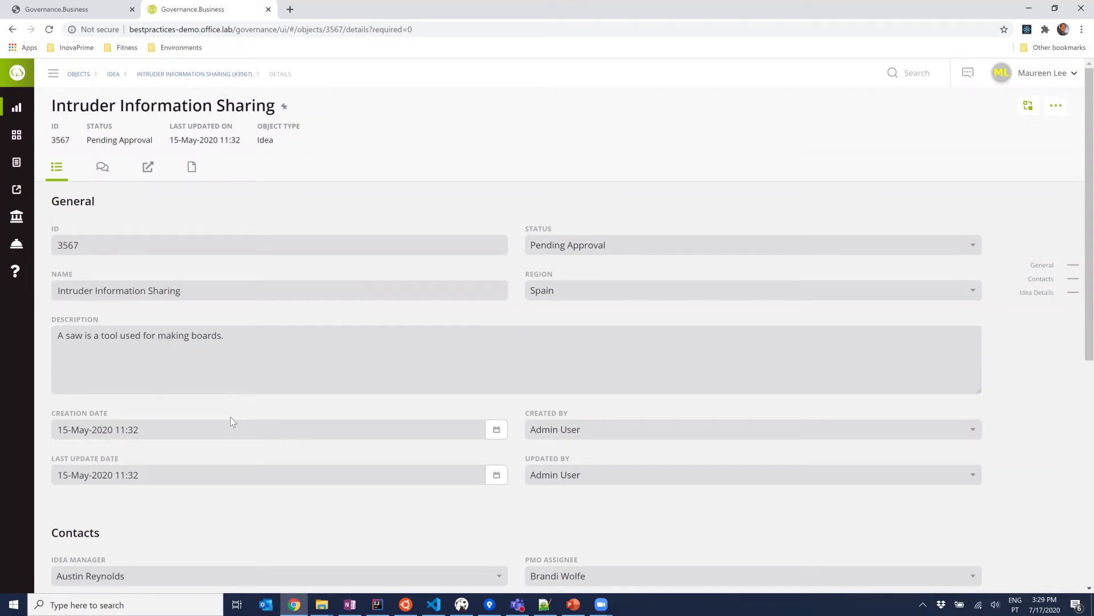
pyautogui.scroll(-4, 229, 491)
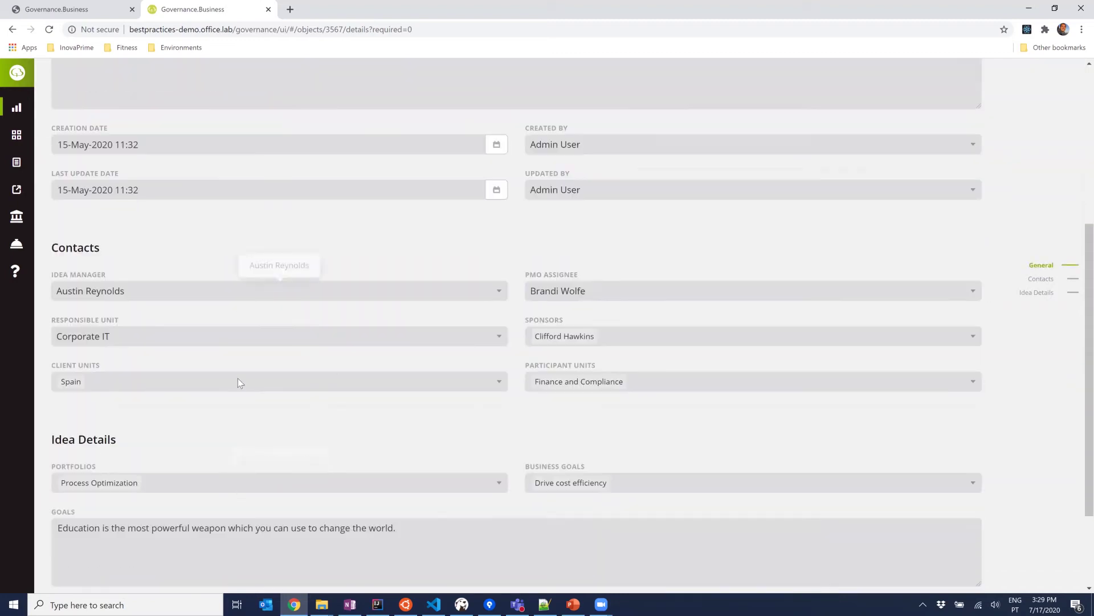
pyautogui.scroll(-2, 251, 484)
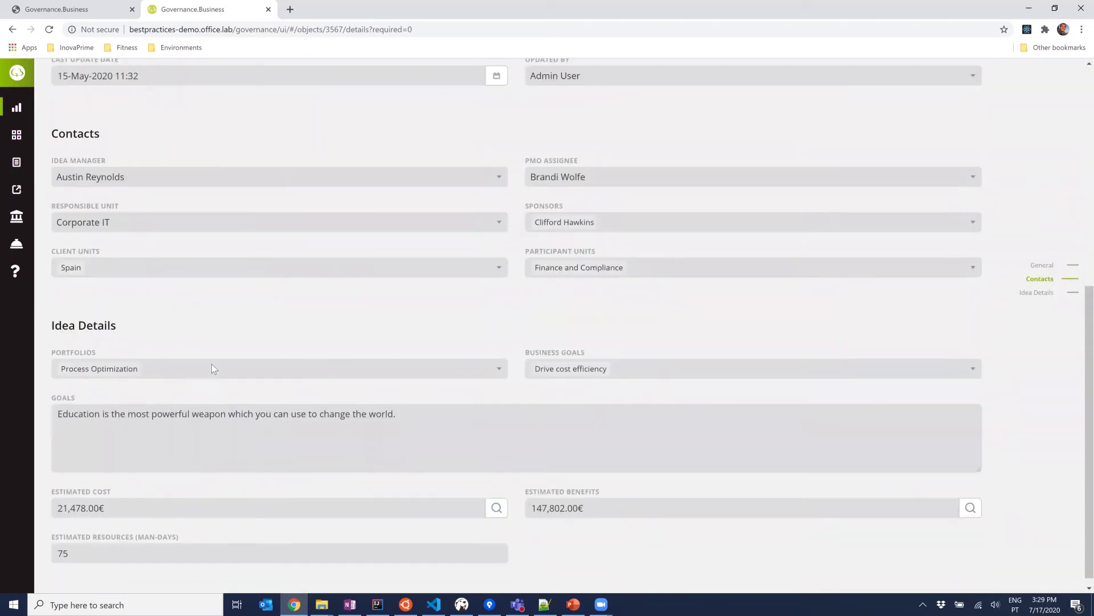
pyautogui.moveTo(183, 502)
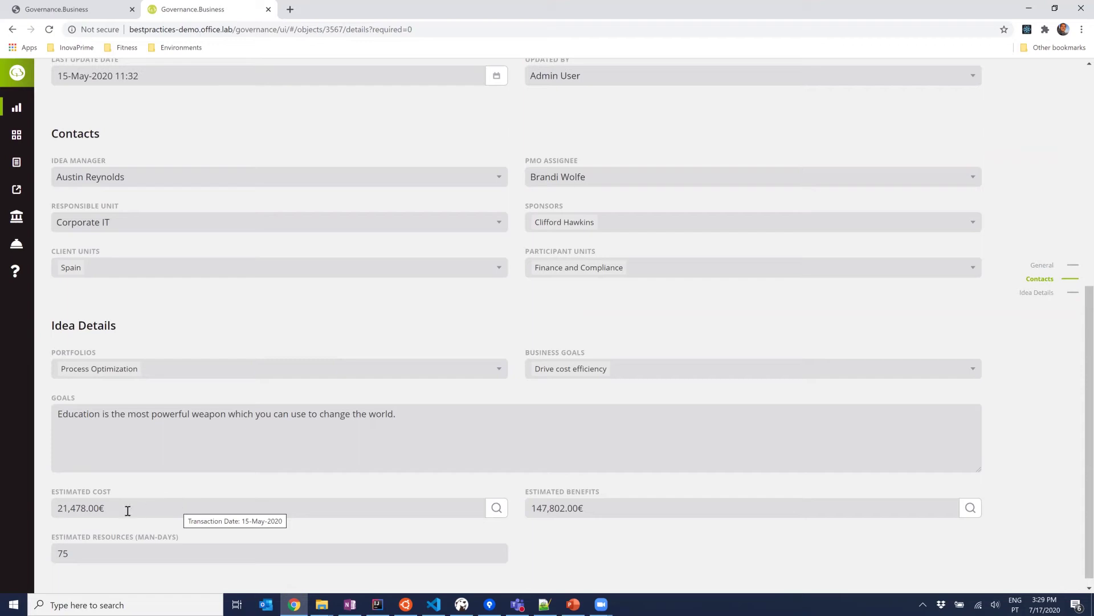
pyautogui.scroll(2, 308, 402)
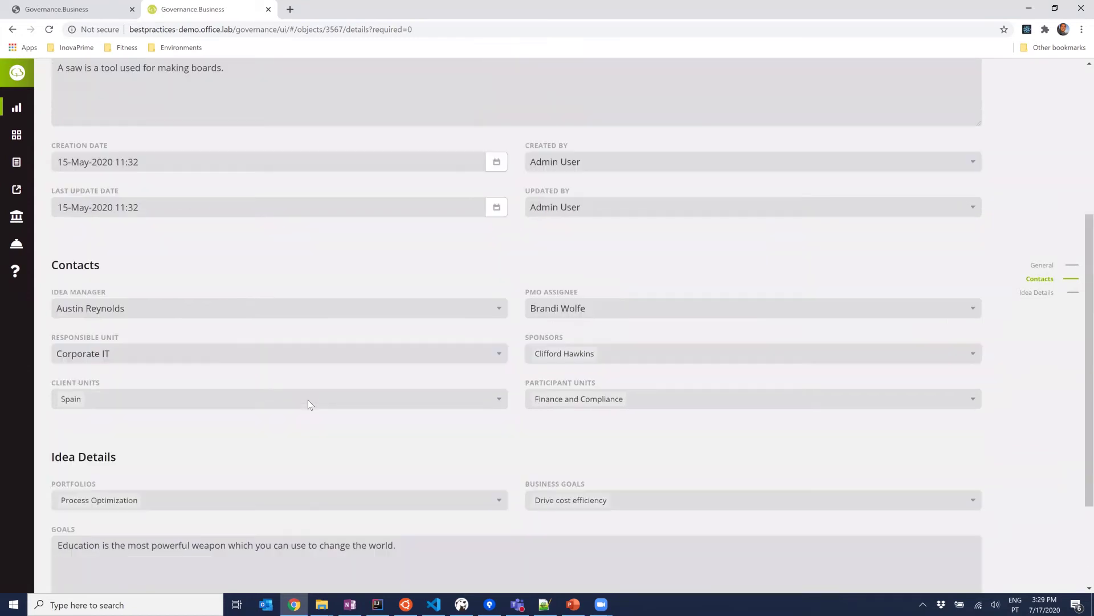
pyautogui.scroll(4, 308, 399)
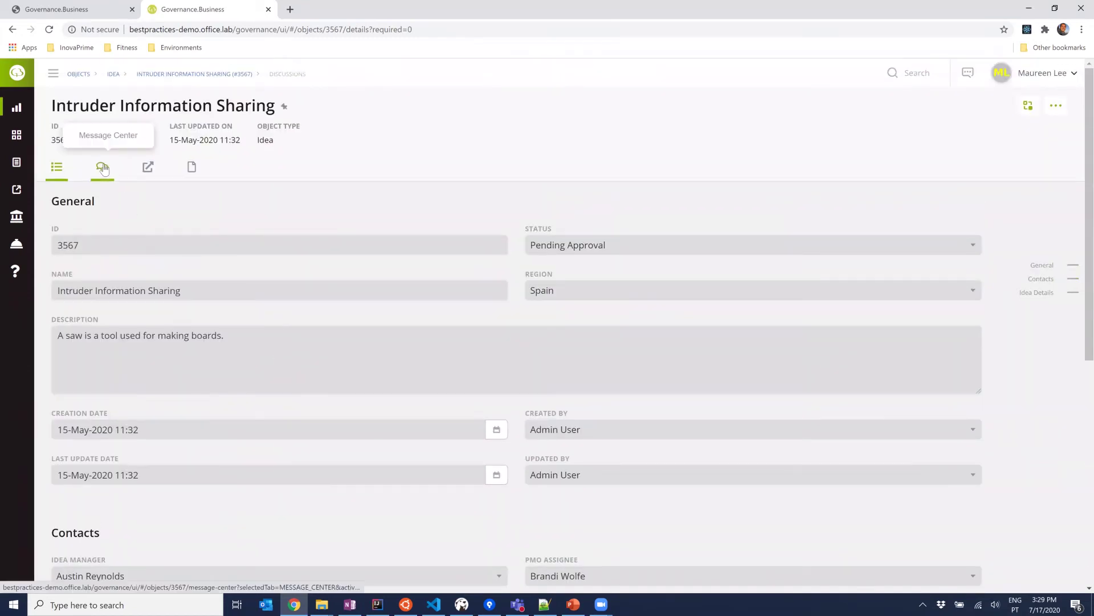
# Step: View the idea's message center and documents, and show its workflow process diagram
pyautogui.click(103, 168)
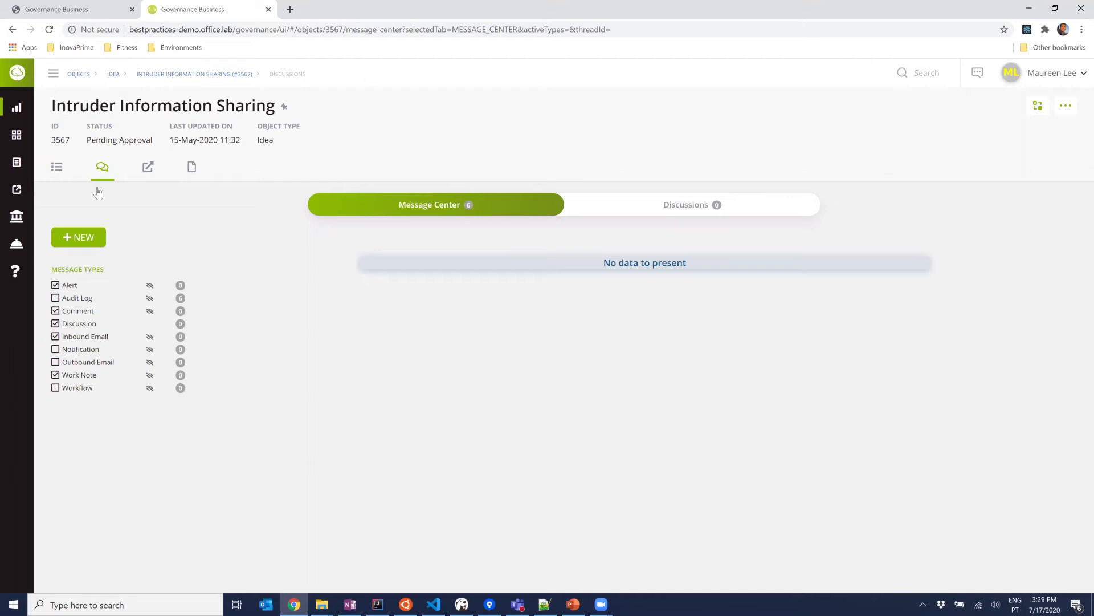
pyautogui.click(198, 172)
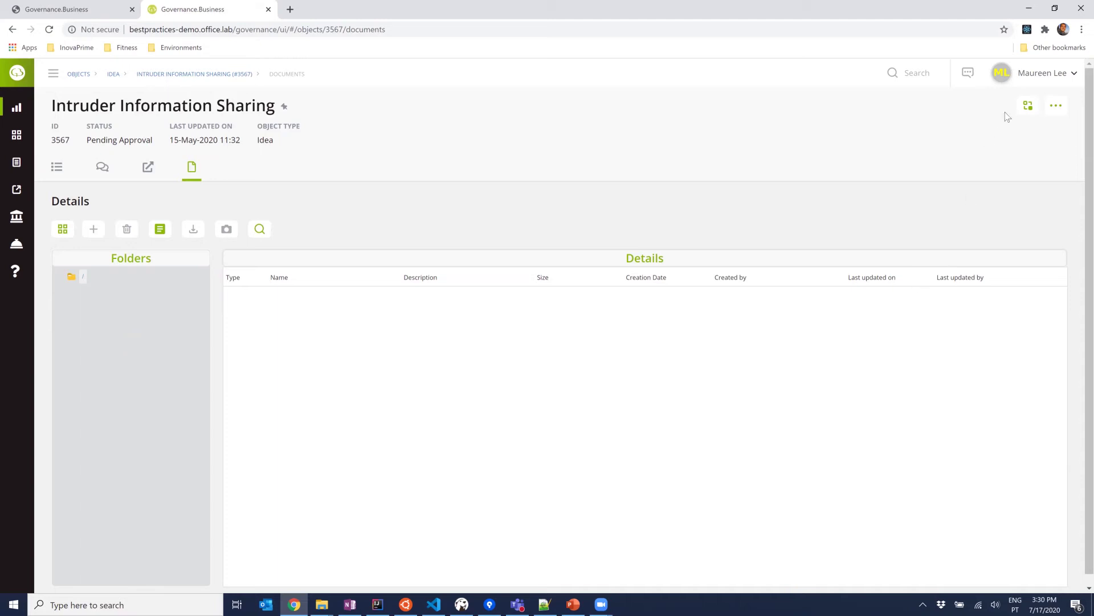
pyautogui.click(1028, 108)
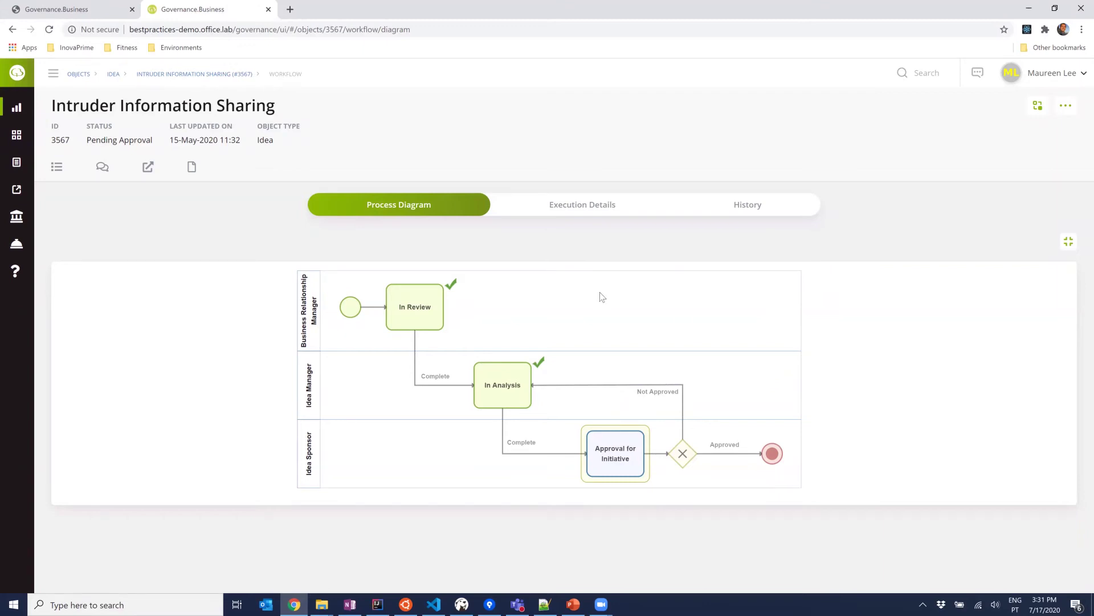
# Step: Check the descriptions of the In Review and Approval for Initiative workflow steps, and view the approval step's executers
pyautogui.moveTo(420, 319)
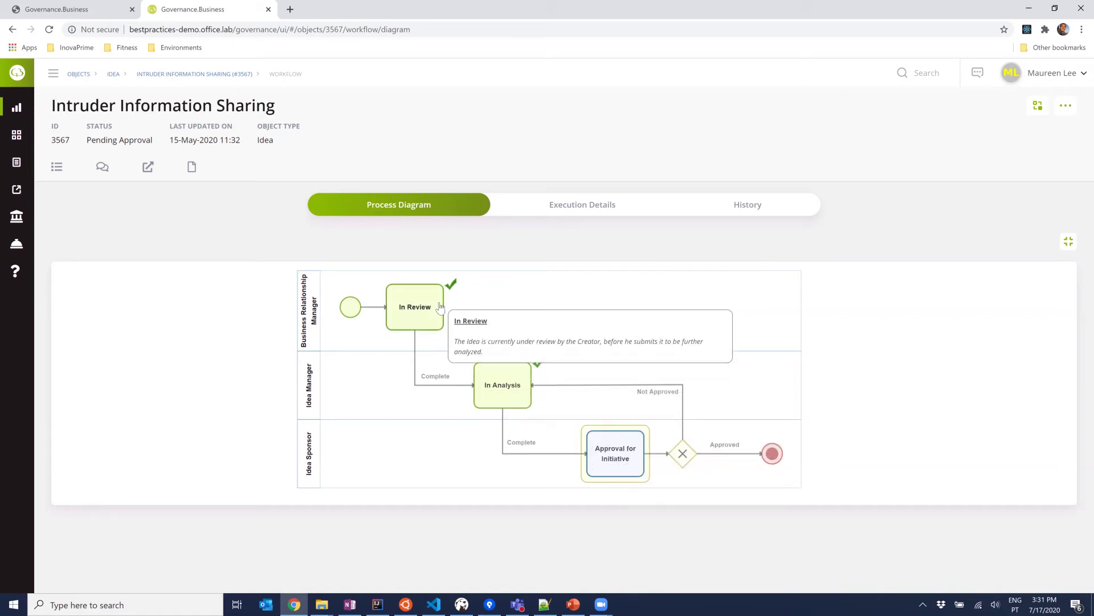
pyautogui.moveTo(608, 460)
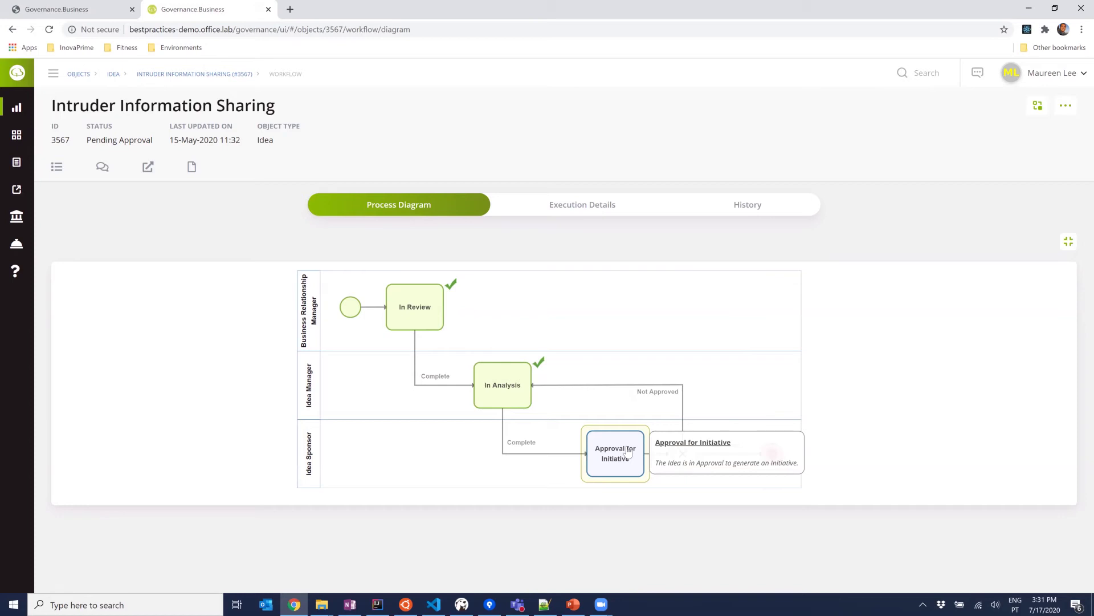
pyautogui.click(592, 464)
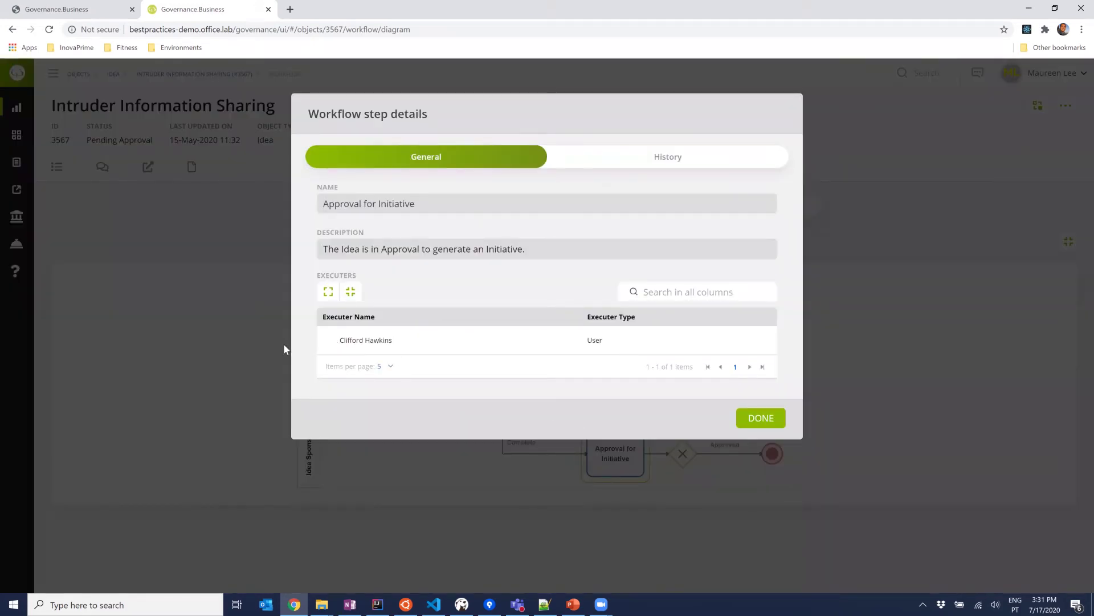
pyautogui.click(761, 423)
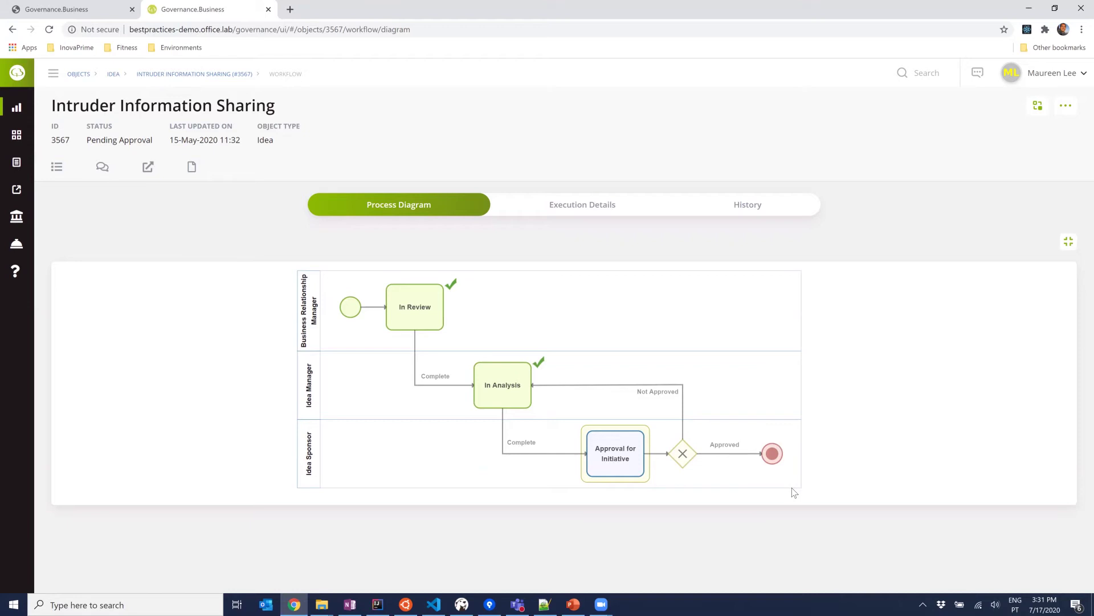
# Step: Leave the idea and open the Portfolio Demand published page from the dashboards
pyautogui.click(26, 77)
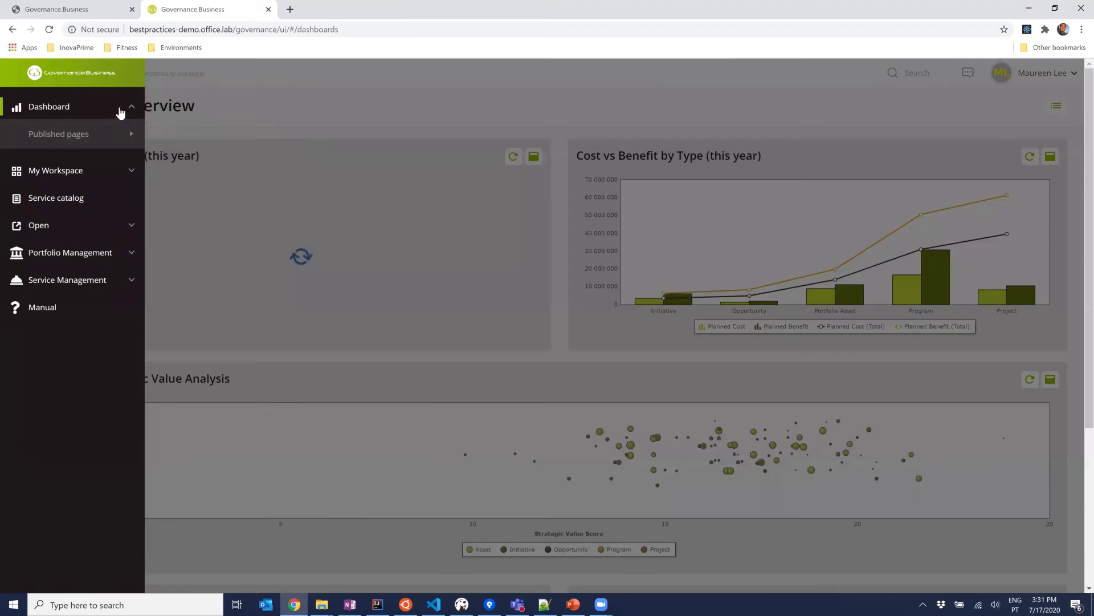
pyautogui.click(109, 140)
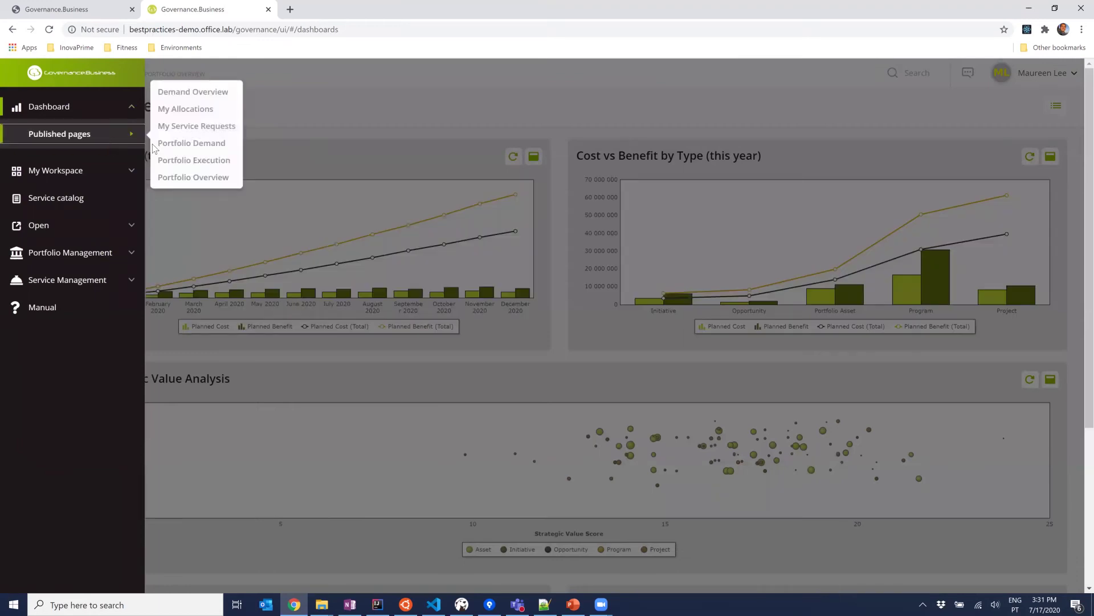
pyautogui.click(211, 144)
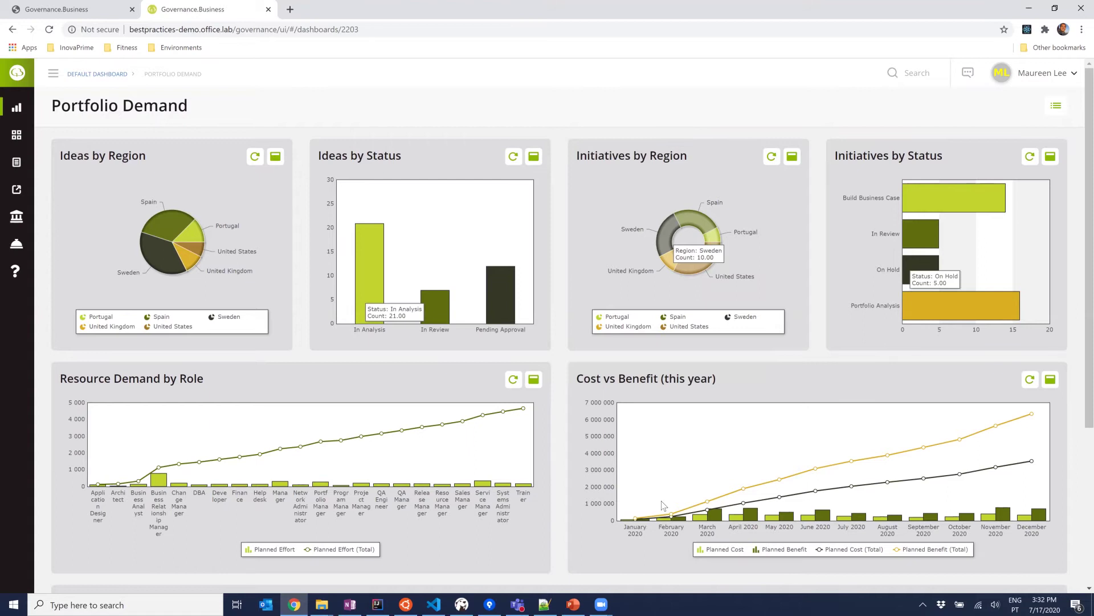
# Step: Review the lower demand charts and open the Frequency Counter initiative from Sweden's bubble in Risk vs Strategic Value Analysis
pyautogui.scroll(-3, 596, 487)
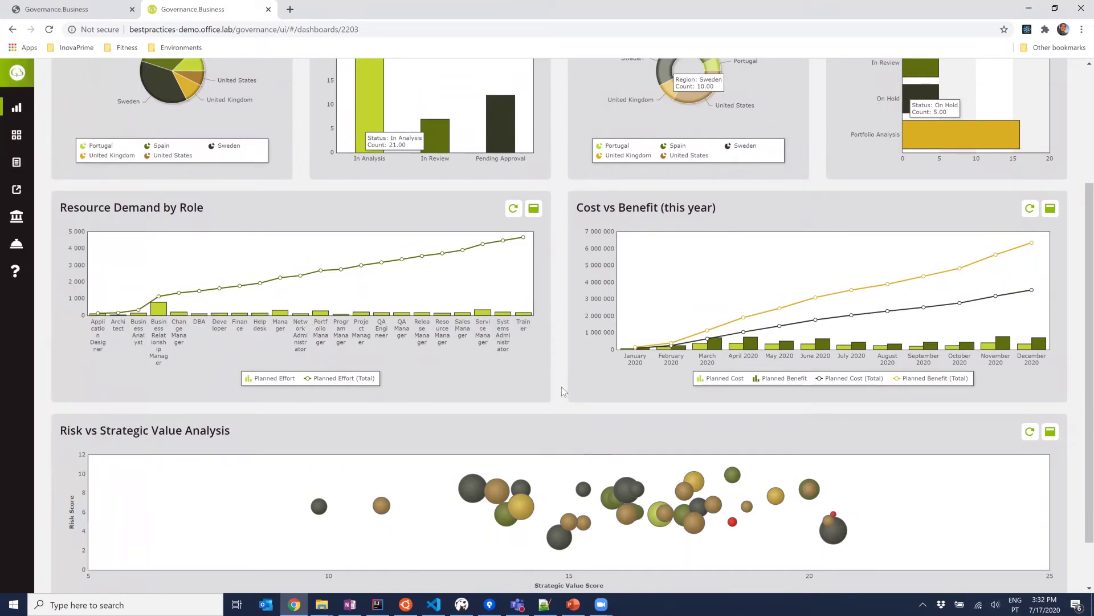
pyautogui.scroll(-1, 562, 391)
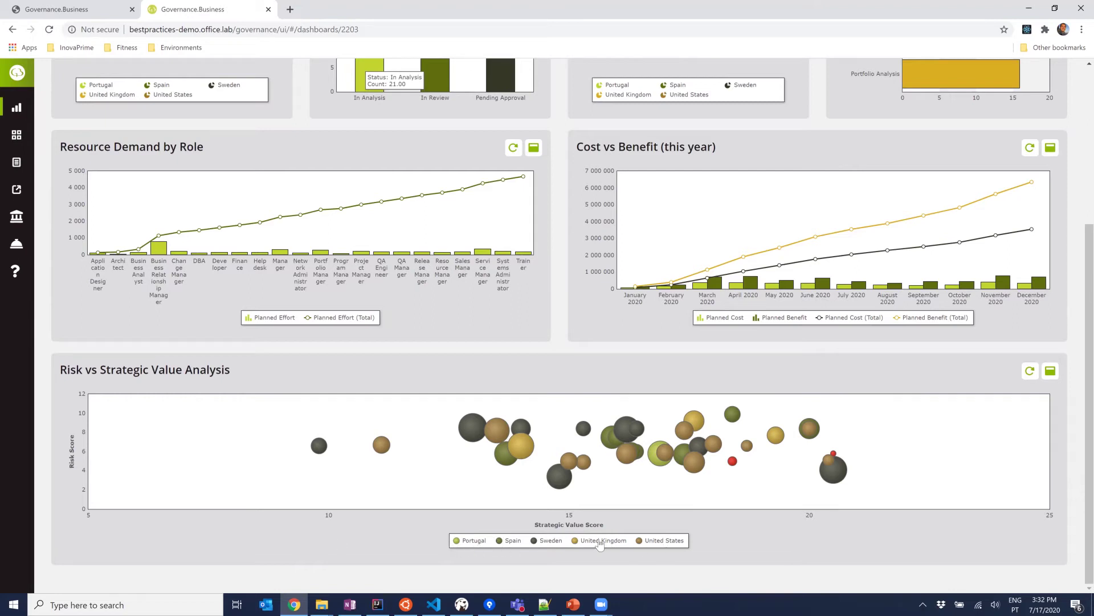
pyautogui.moveTo(839, 477)
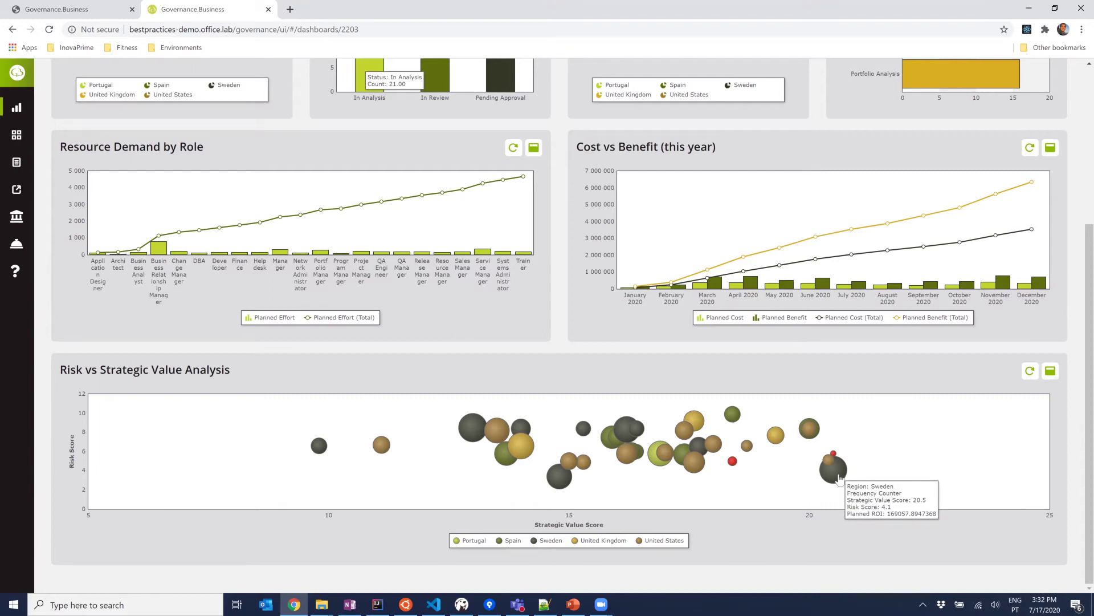
pyautogui.click(833, 470)
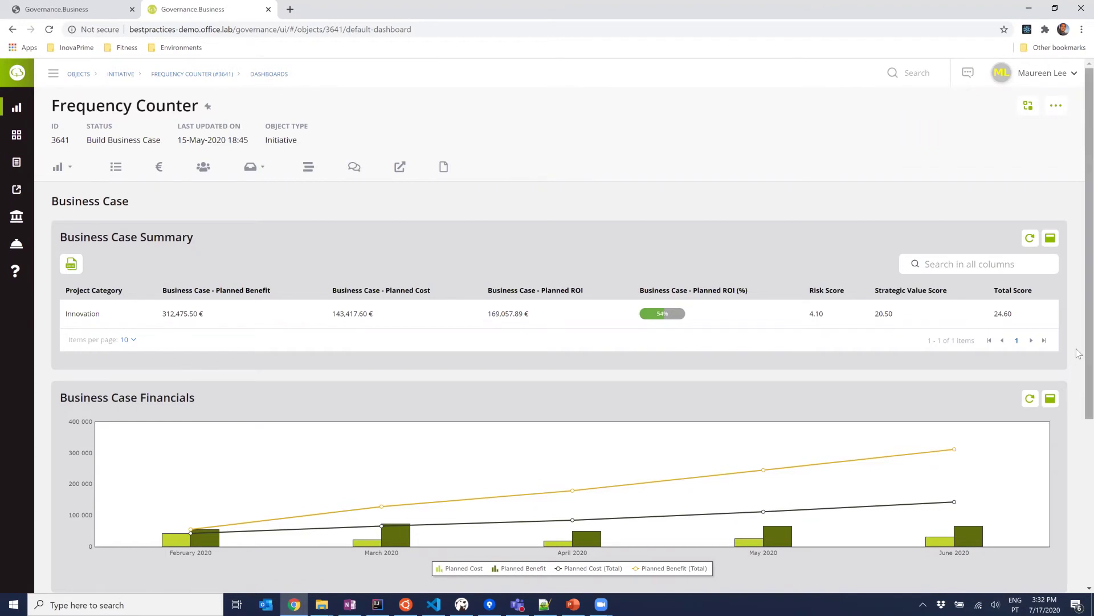
# Step: Show the Frequency Counter workflow process diagram and examine its stages from Initiative Review to Project Creation
pyautogui.click(1029, 106)
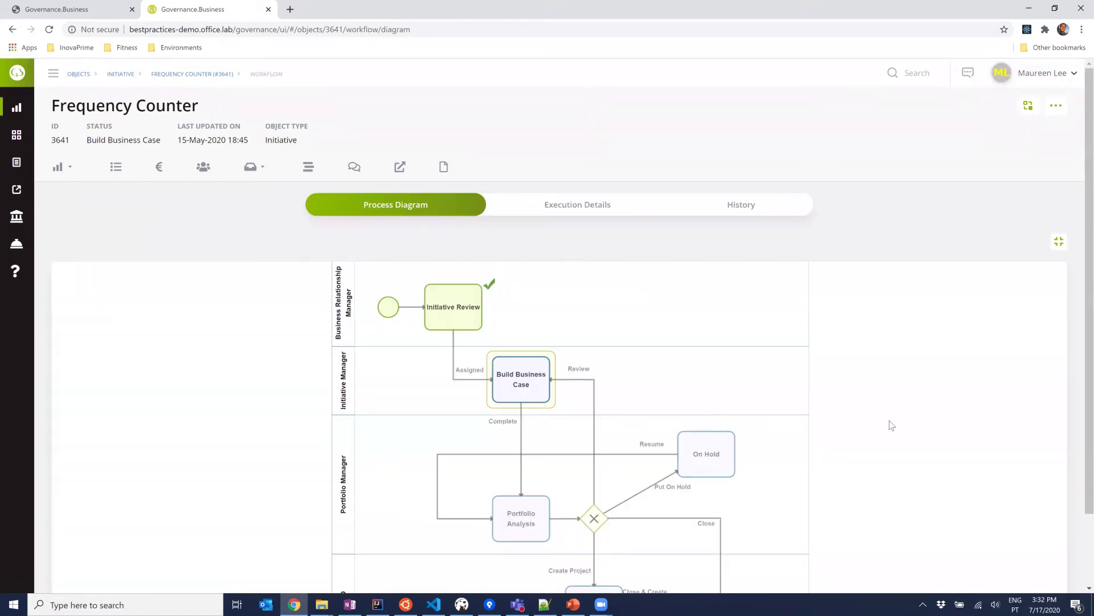
pyautogui.scroll(-1, 892, 432)
pyautogui.scroll(-1, 892, 432)
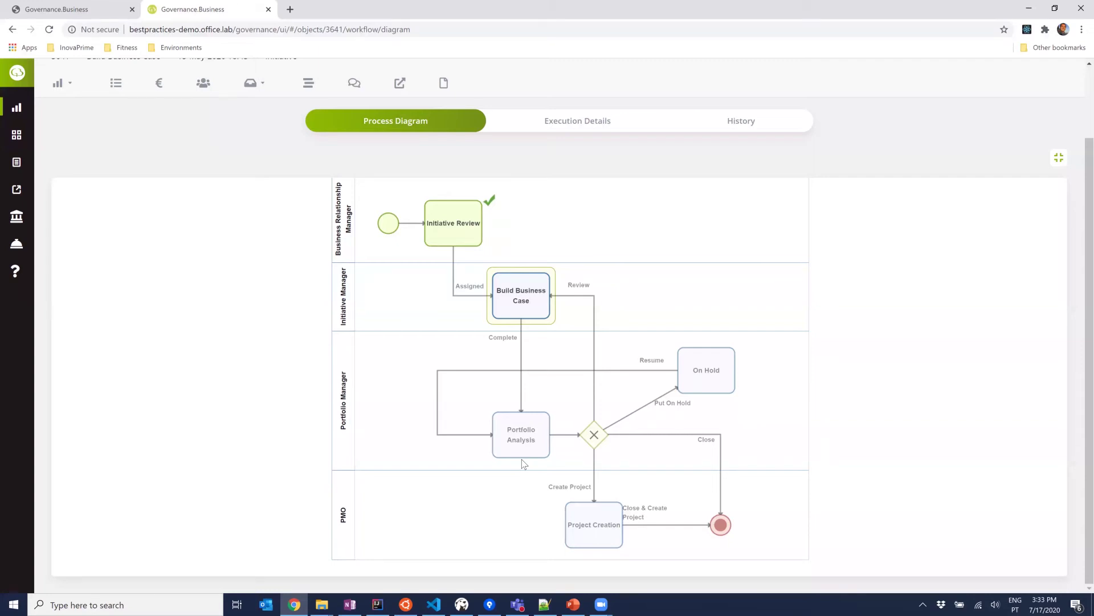
pyautogui.moveTo(525, 438)
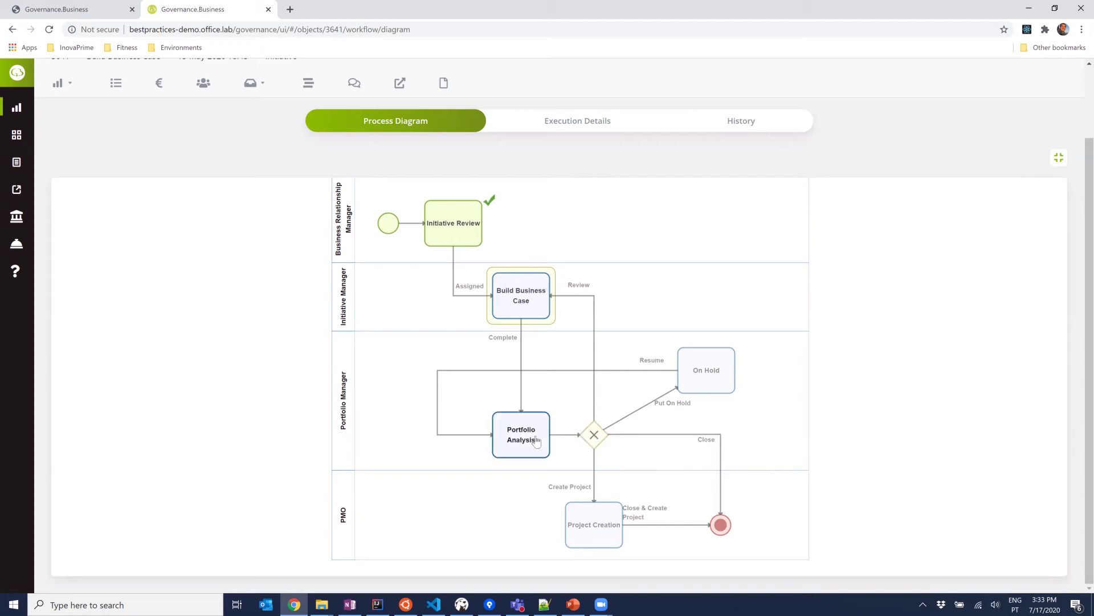
pyautogui.moveTo(599, 525)
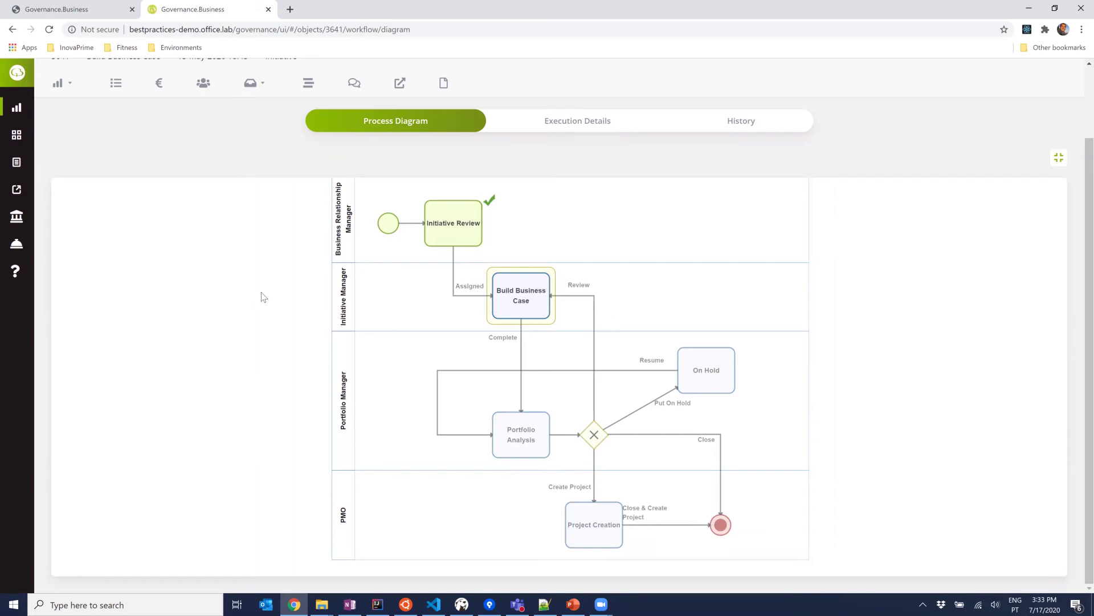
pyautogui.scroll(2, 261, 296)
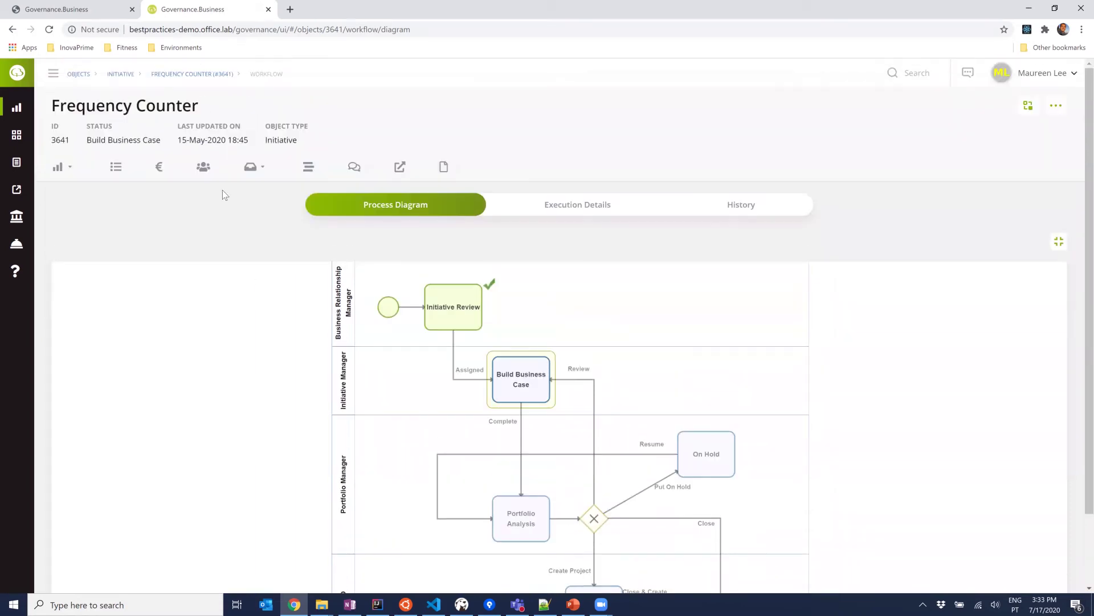
# Step: View the initiative's business case financial costs and financial benefits for 2020
pyautogui.click(261, 171)
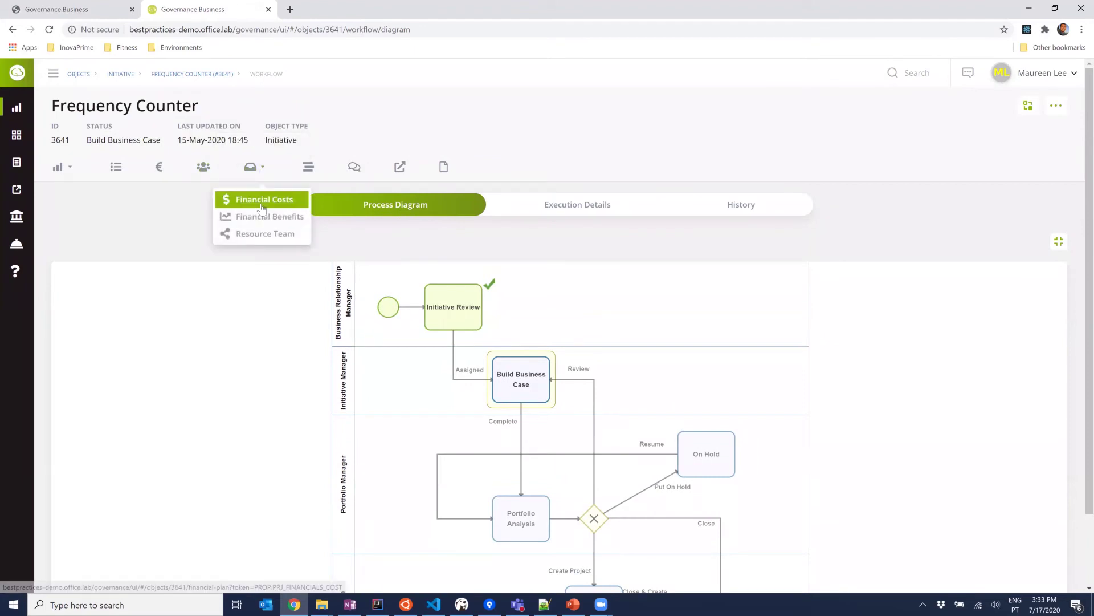
pyautogui.click(263, 200)
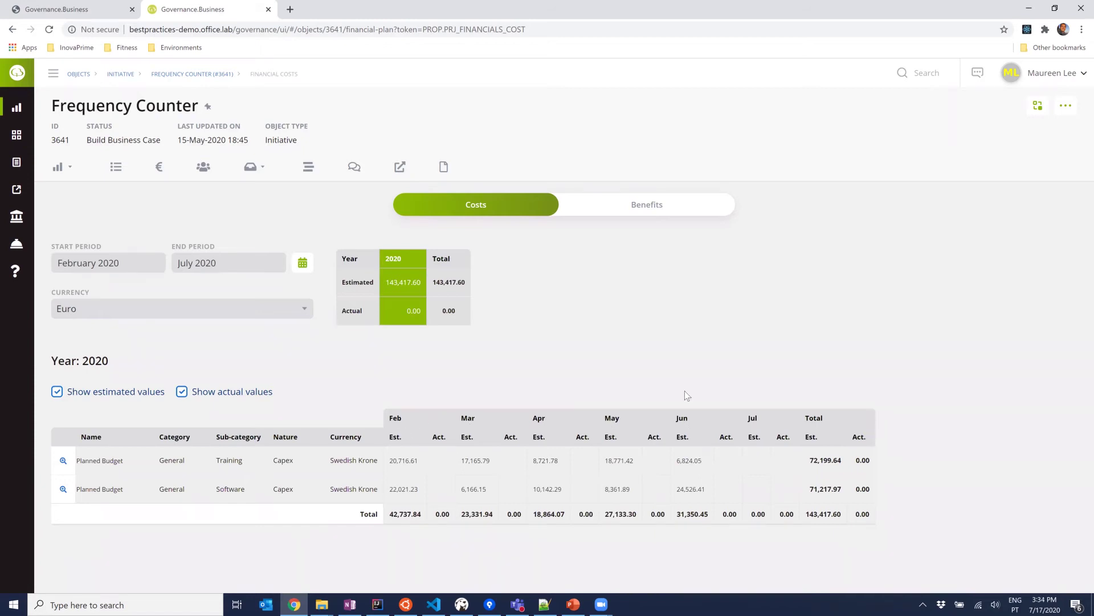
pyautogui.click(648, 212)
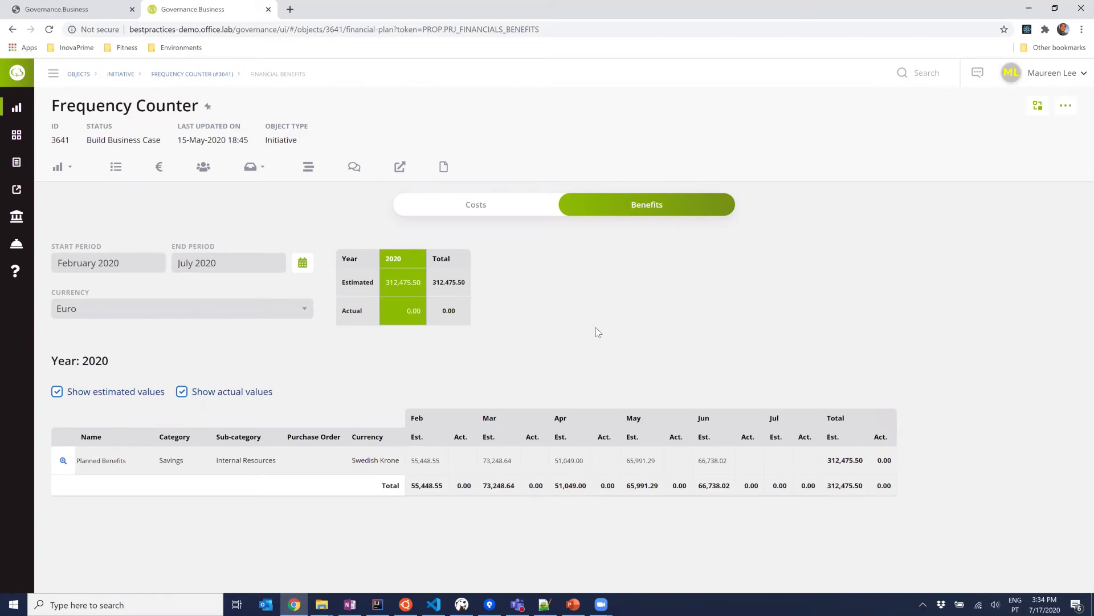
# Step: View the business case resource team and the initiative's list of actions
pyautogui.click(260, 171)
pyautogui.click(271, 232)
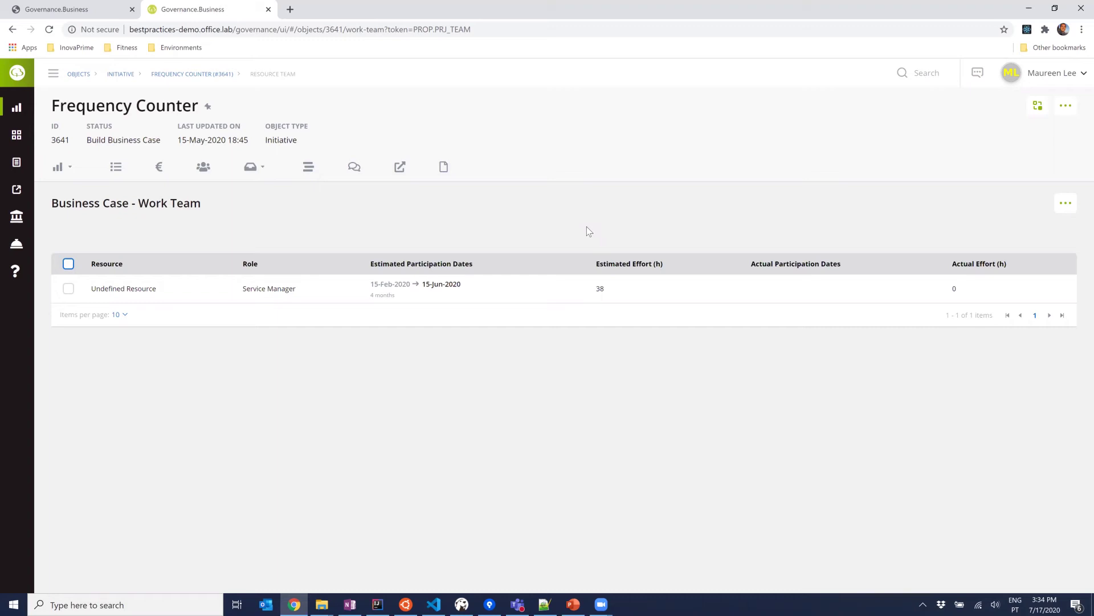
pyautogui.click(308, 167)
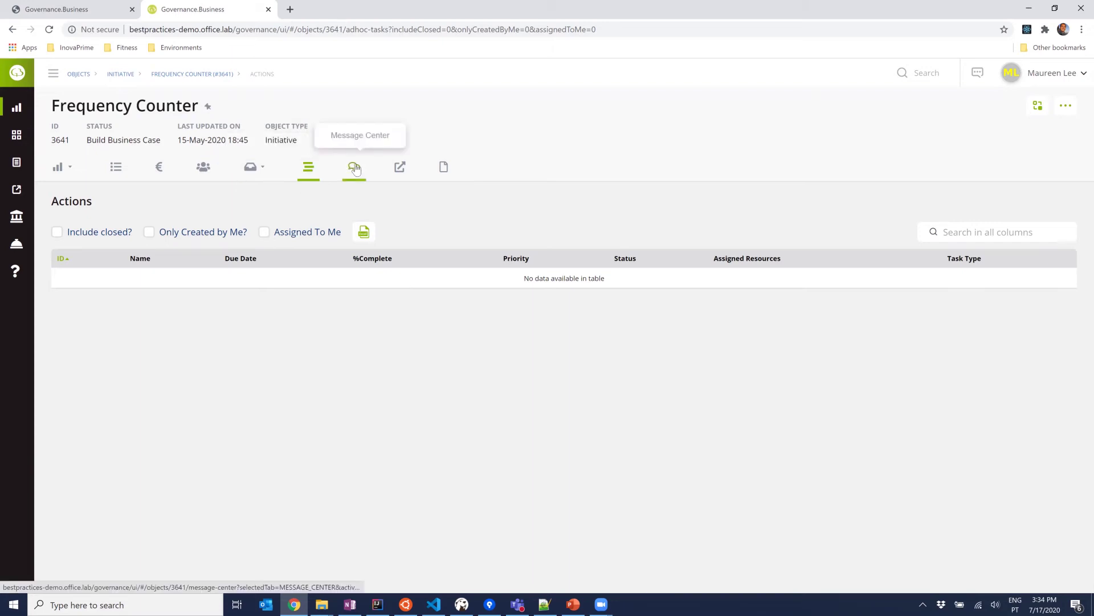
# Step: Review the initiative's details, from the general and contact fields through initiative details to the scoring model
pyautogui.click(132, 187)
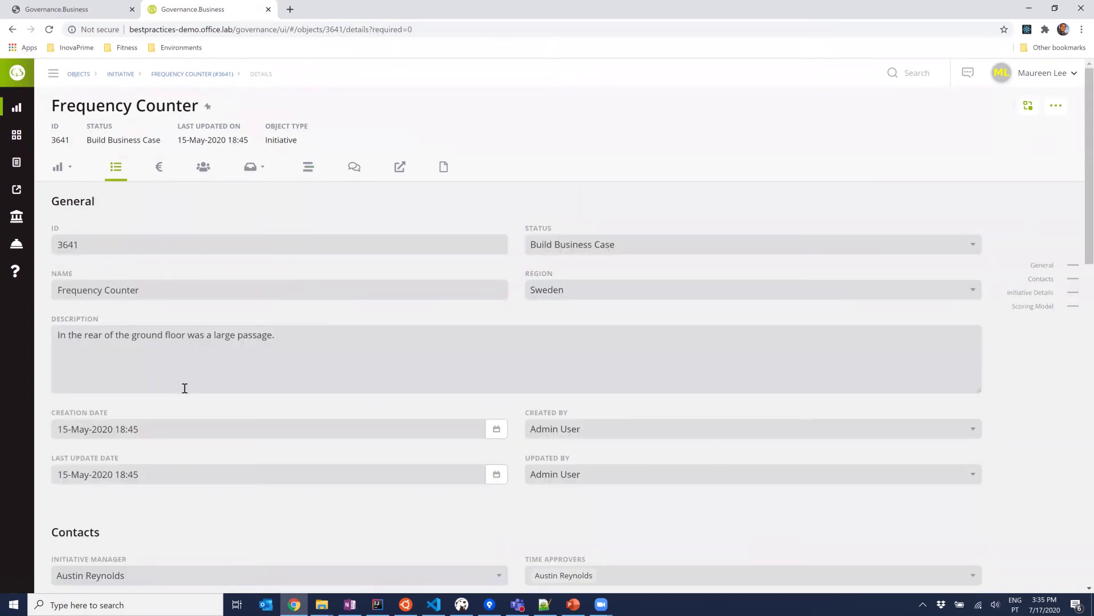
pyautogui.scroll(-12, 194, 410)
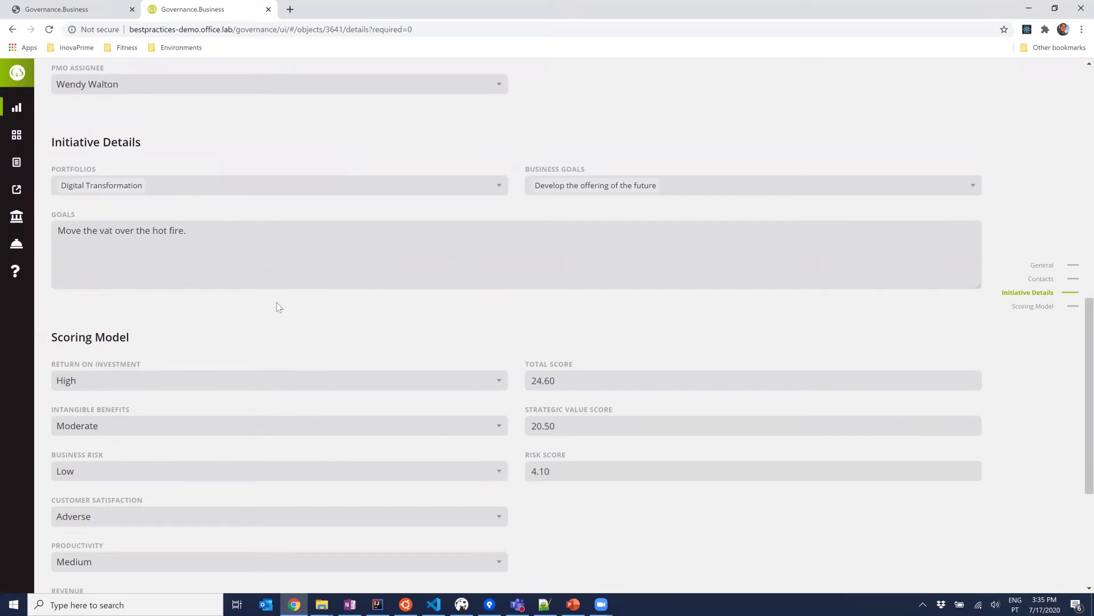
pyautogui.scroll(-3, 219, 406)
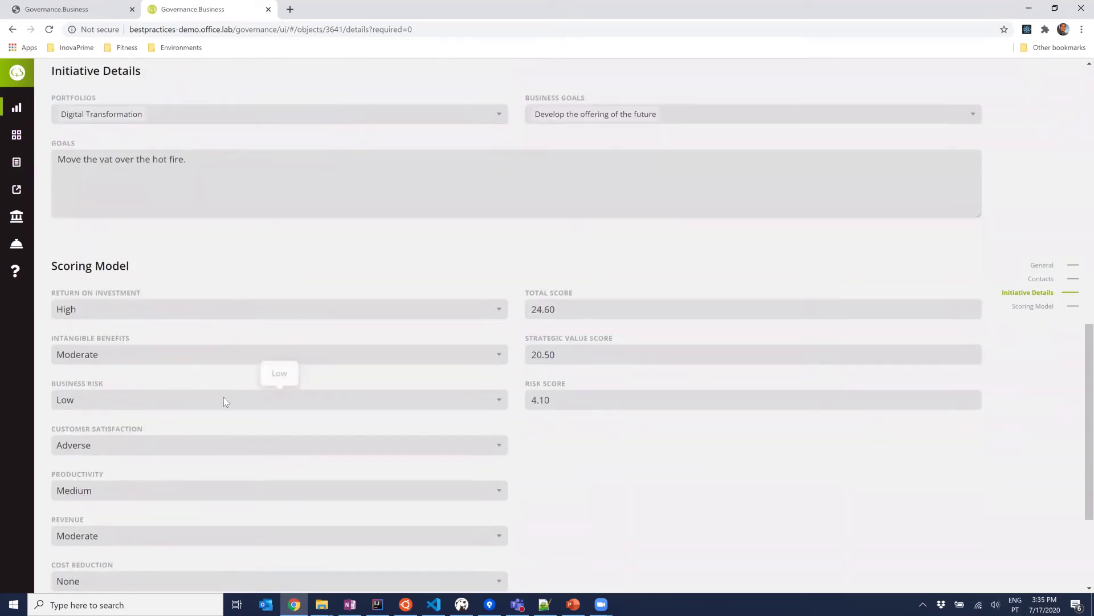
pyautogui.scroll(-1, 228, 400)
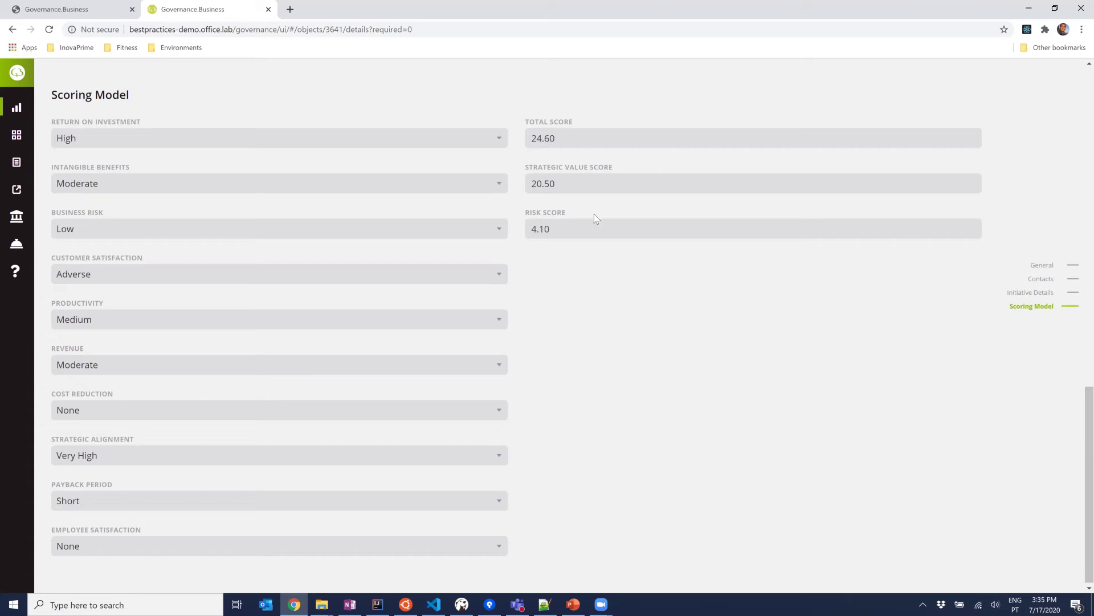
pyautogui.scroll(20, 555, 231)
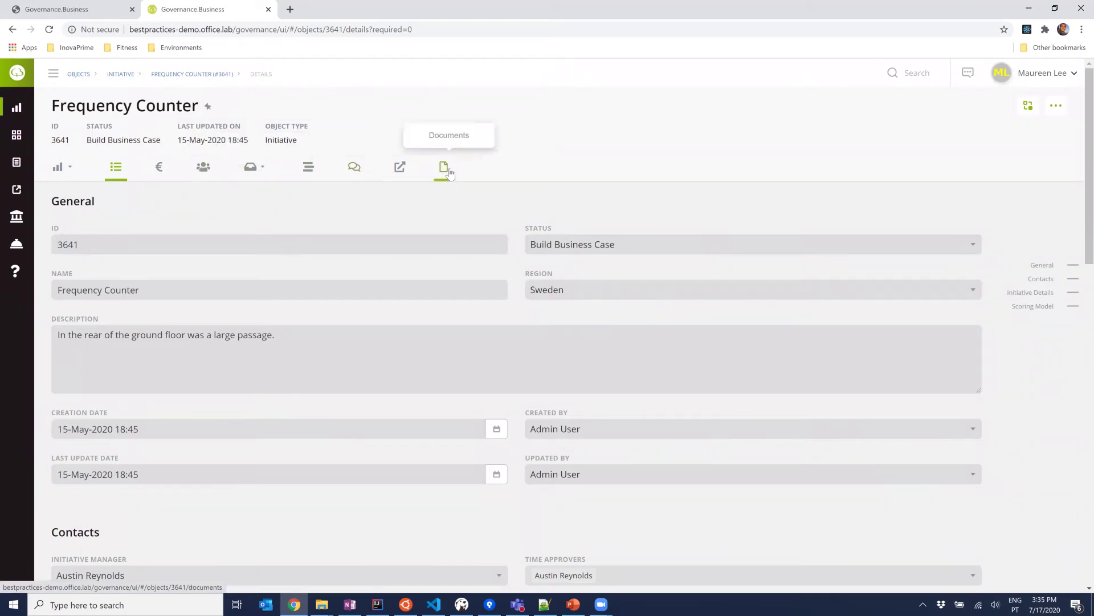
# Step: Open the initiative's Business Case dashboard and examine its summary, financials and resource demand details
pyautogui.click(59, 167)
pyautogui.click(65, 204)
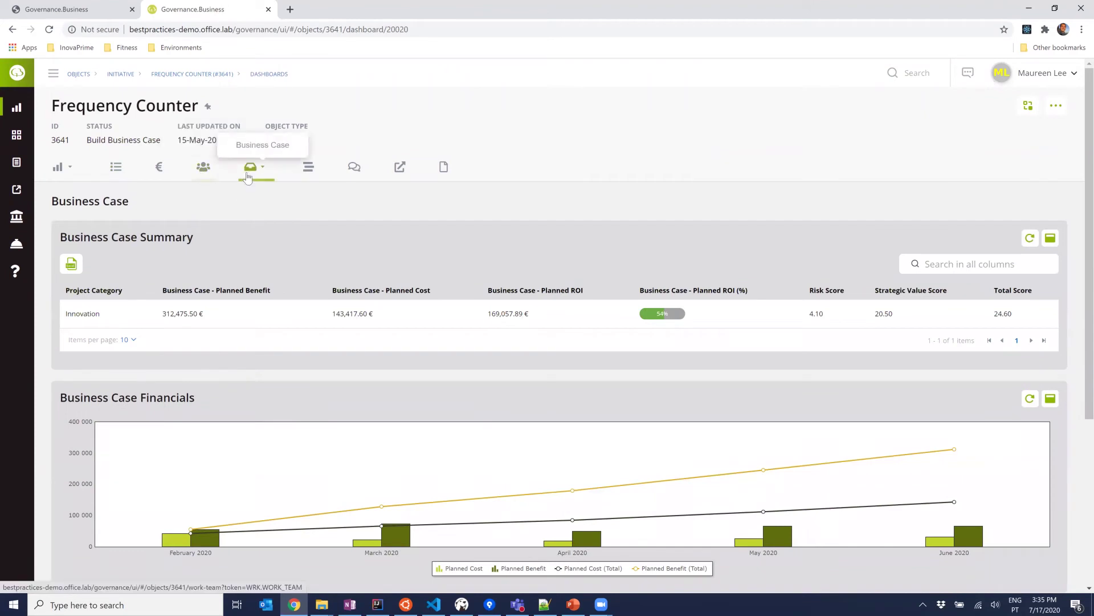
pyautogui.moveTo(116, 360)
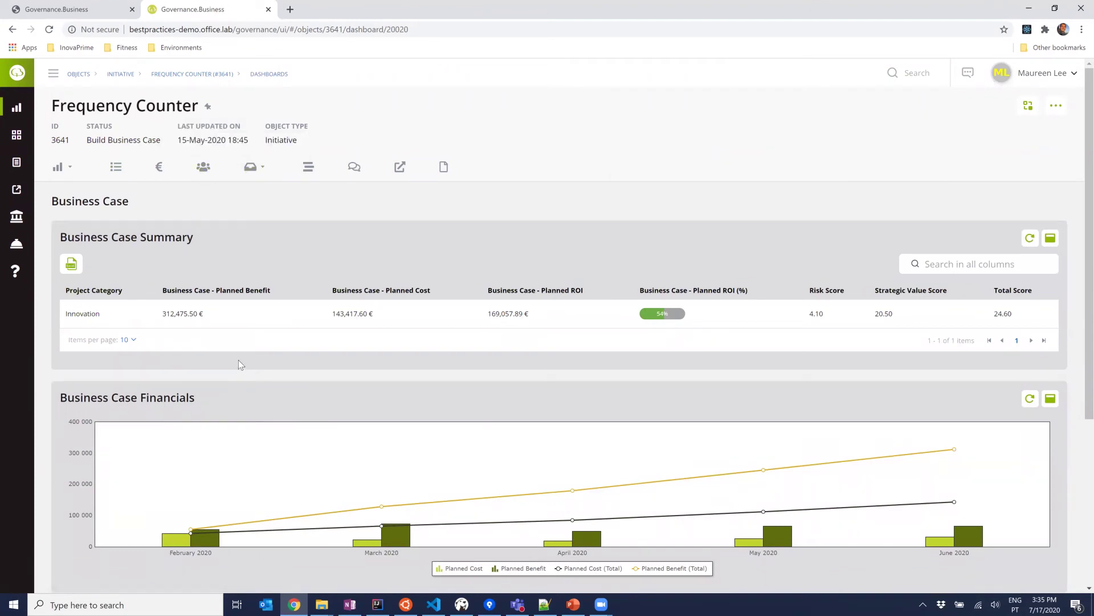
pyautogui.scroll(-4, 239, 361)
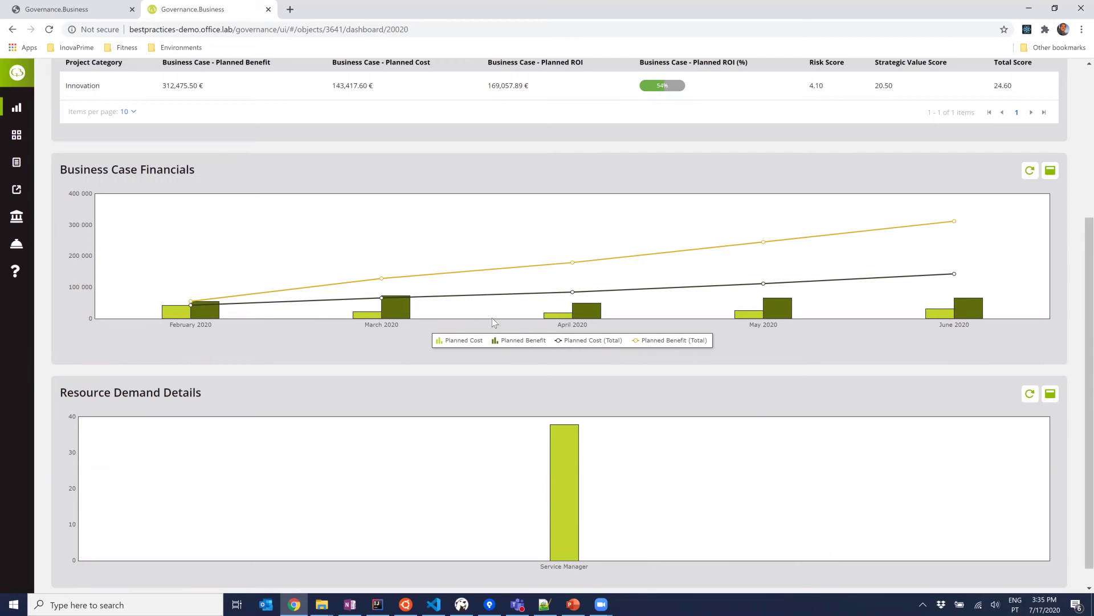
pyautogui.scroll(4, 388, 247)
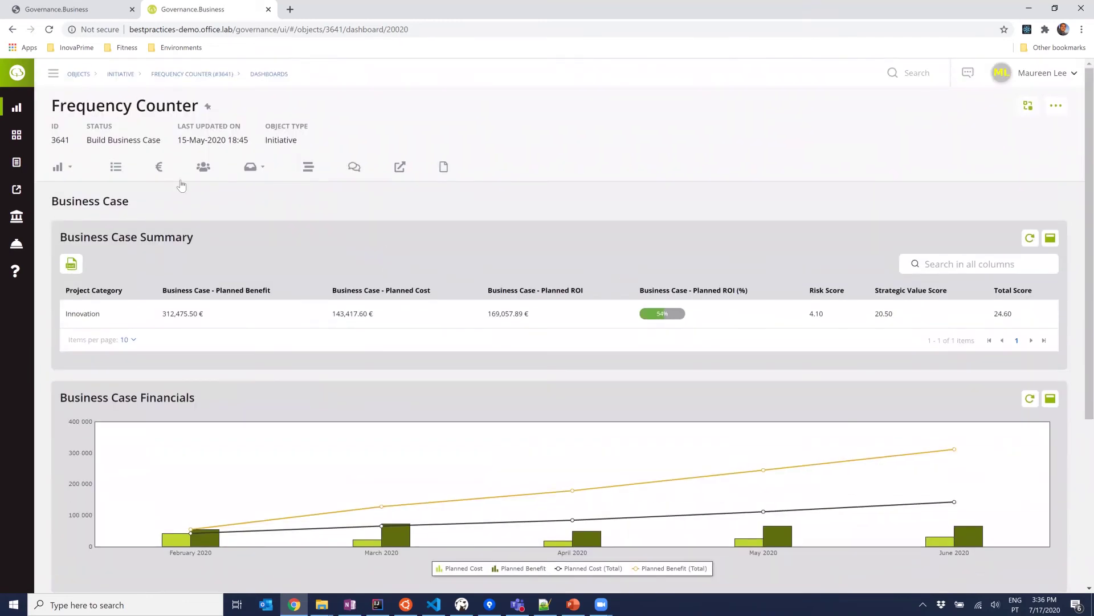
# Step: Leave the Frequency Counter initiative and return to the Portfolio Demand published page
pyautogui.click(14, 31)
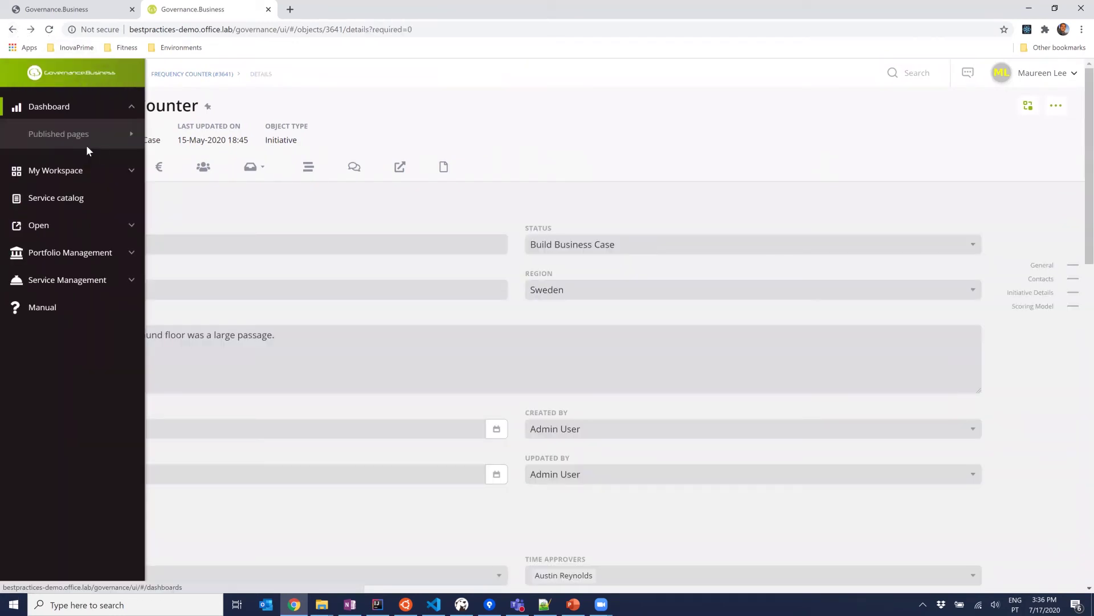
pyautogui.click(87, 149)
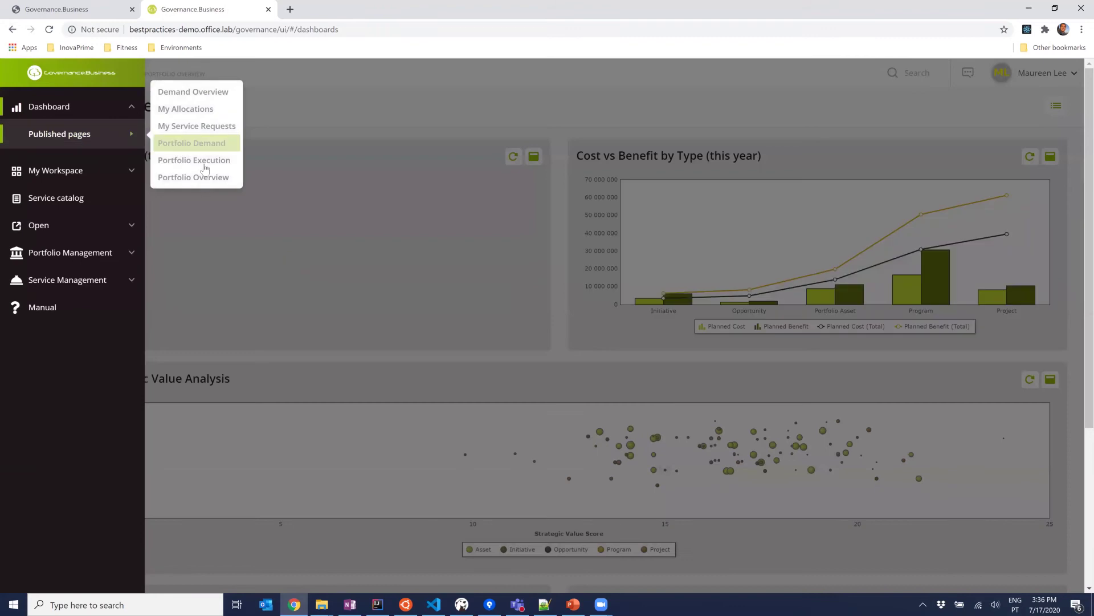
pyautogui.click(193, 143)
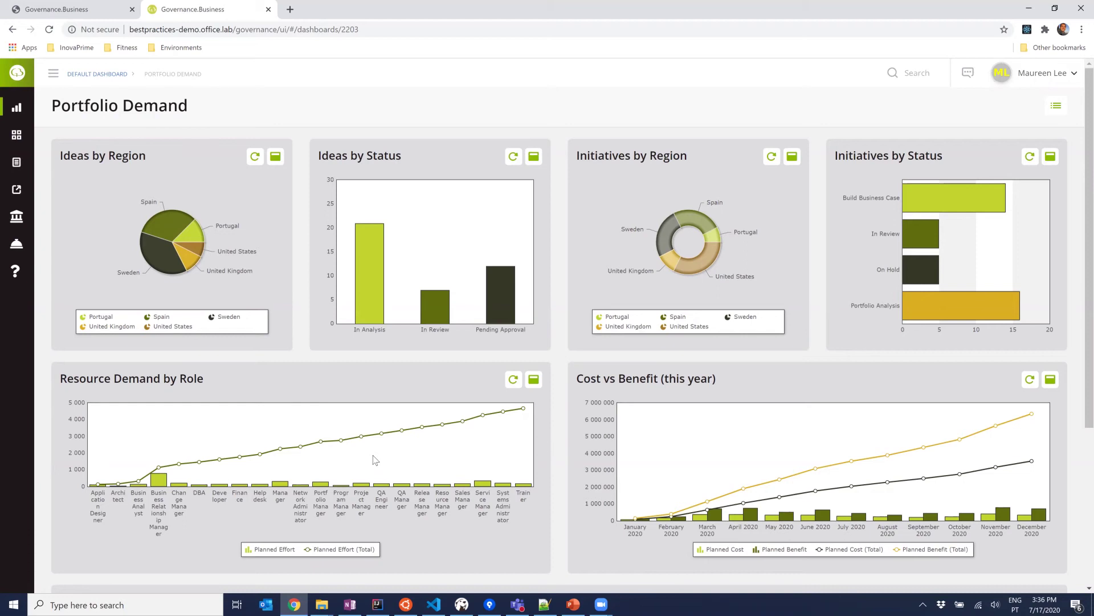
# Step: Open the Portfolio Execution published page and review its portfolio asset and program details
pyautogui.moveTo(7, 110)
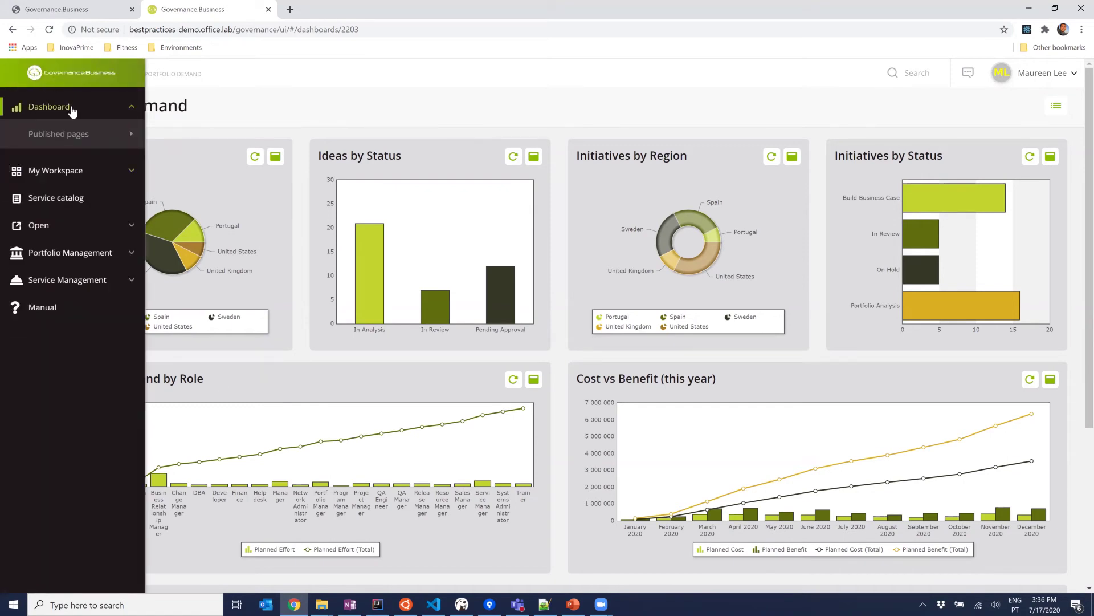
pyautogui.click(60, 136)
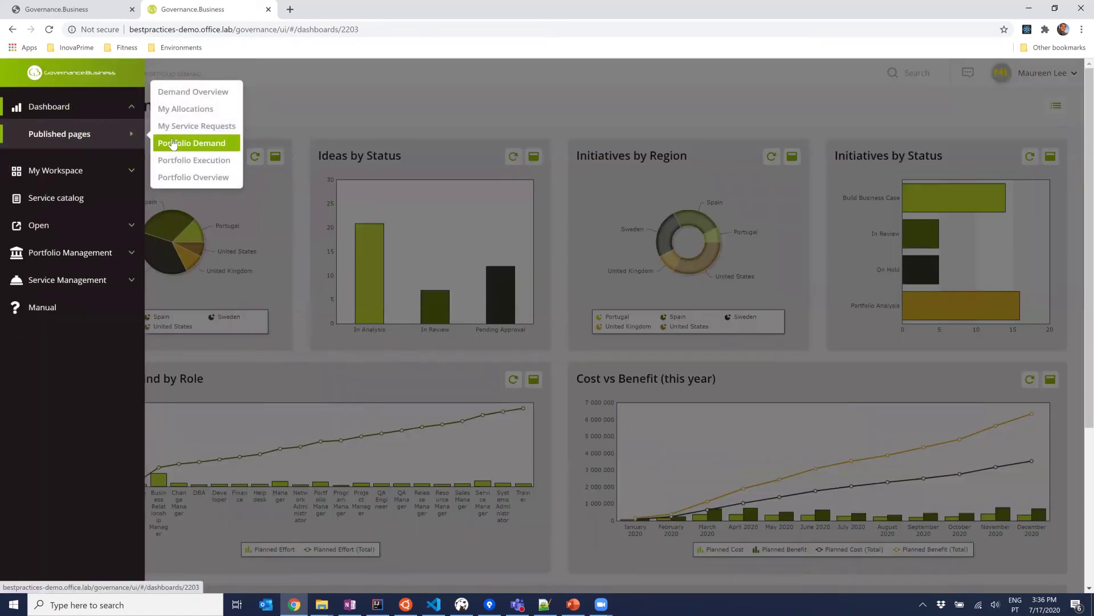
pyautogui.click(194, 161)
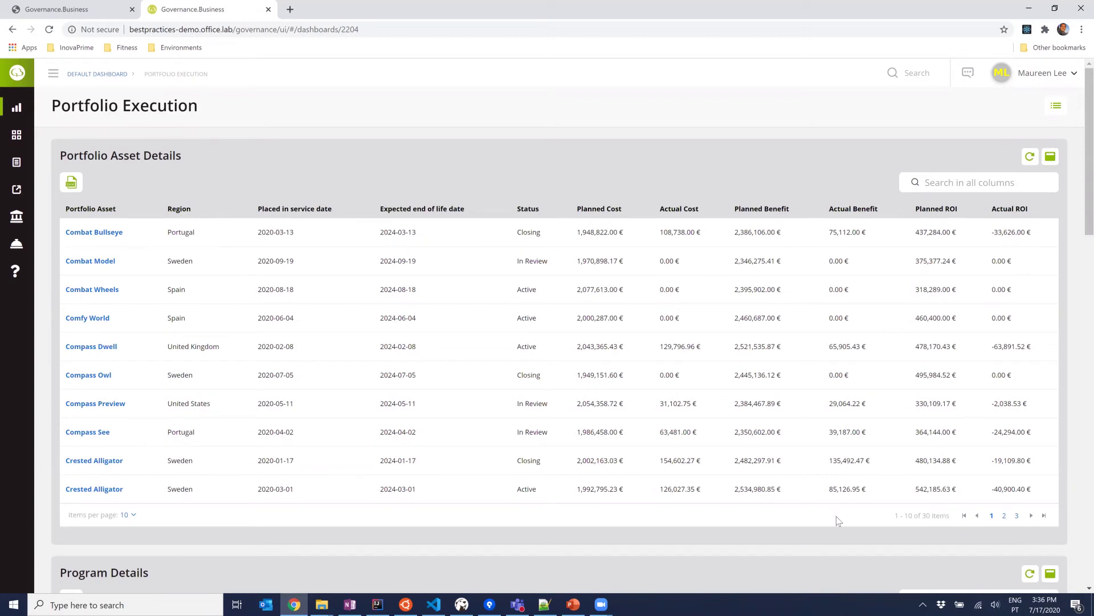
pyautogui.scroll(-1, 328, 577)
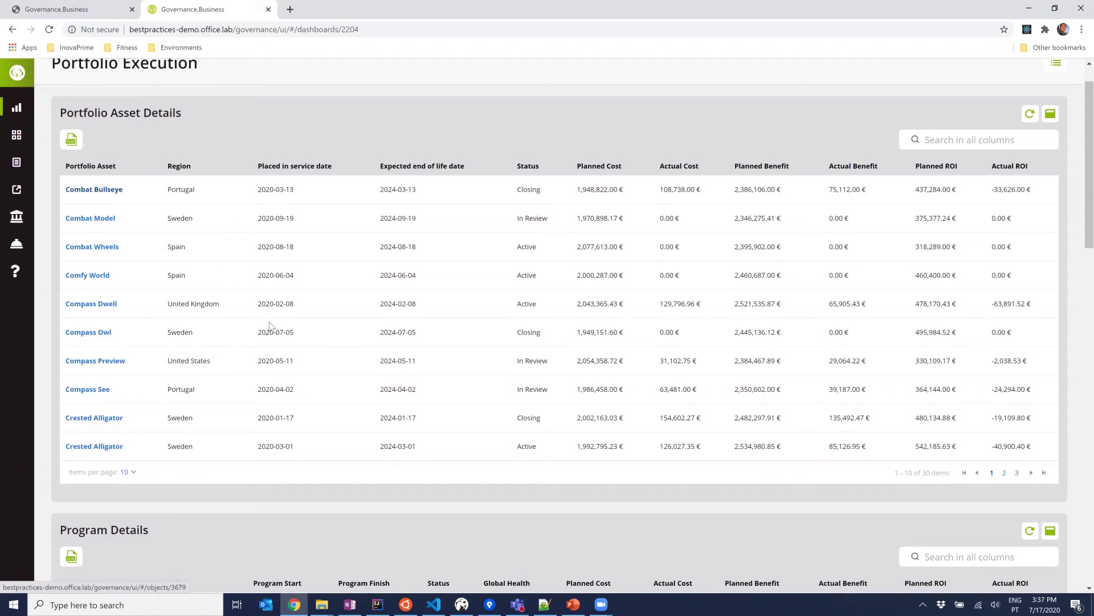
pyautogui.scroll(-5, 276, 336)
pyautogui.scroll(-1, 278, 346)
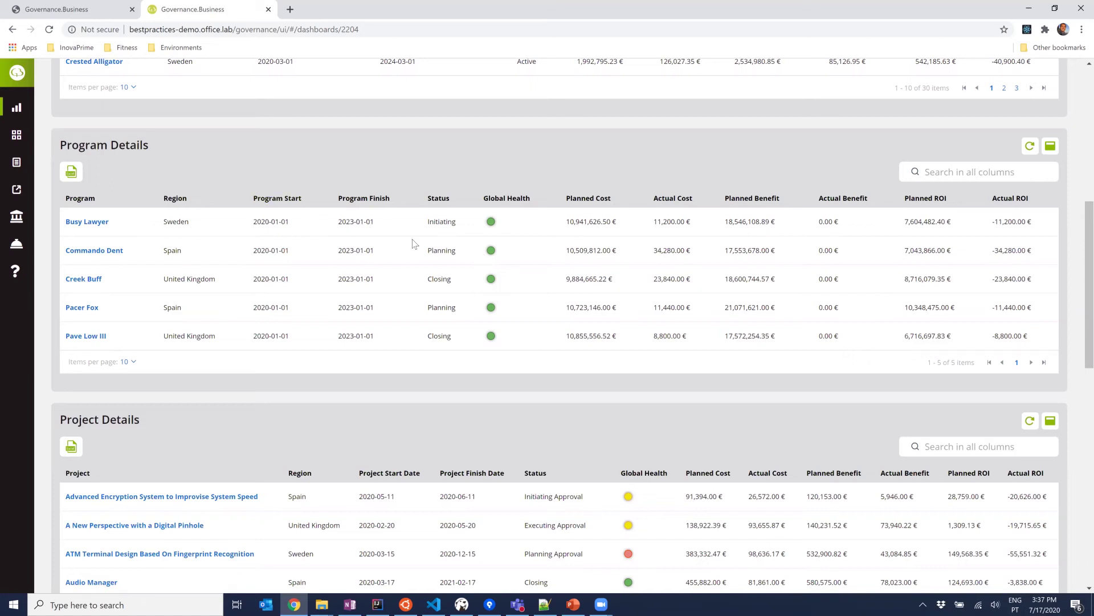
# Step: Open the Busy Lawyer program in a separate browser tab and review its status, workplan milestones and status reports
pyautogui.rightClick(94, 223)
pyautogui.click(120, 225)
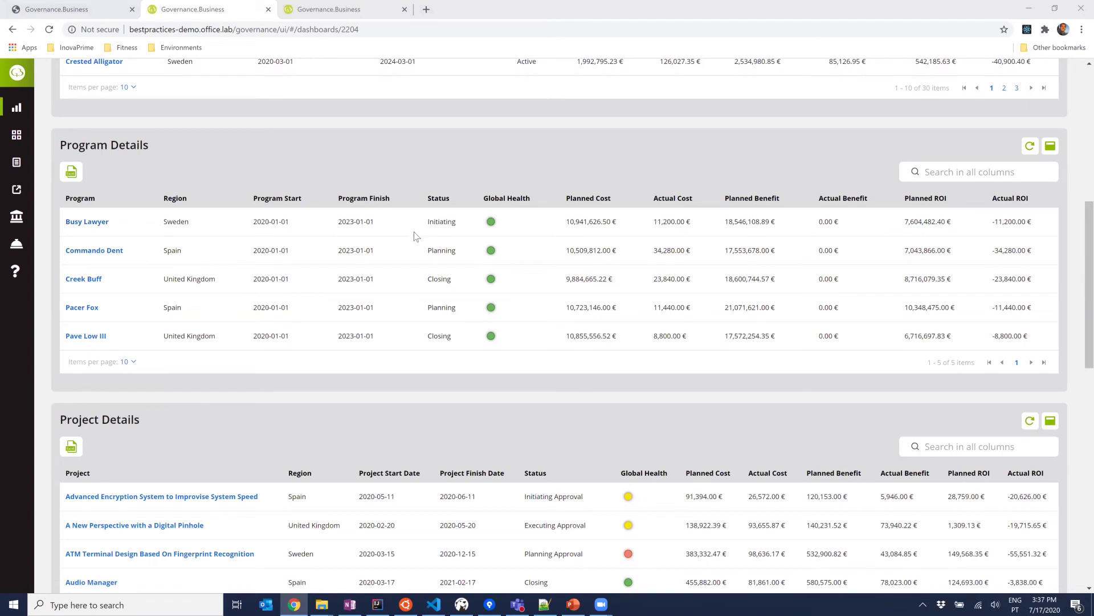
pyautogui.click(339, 10)
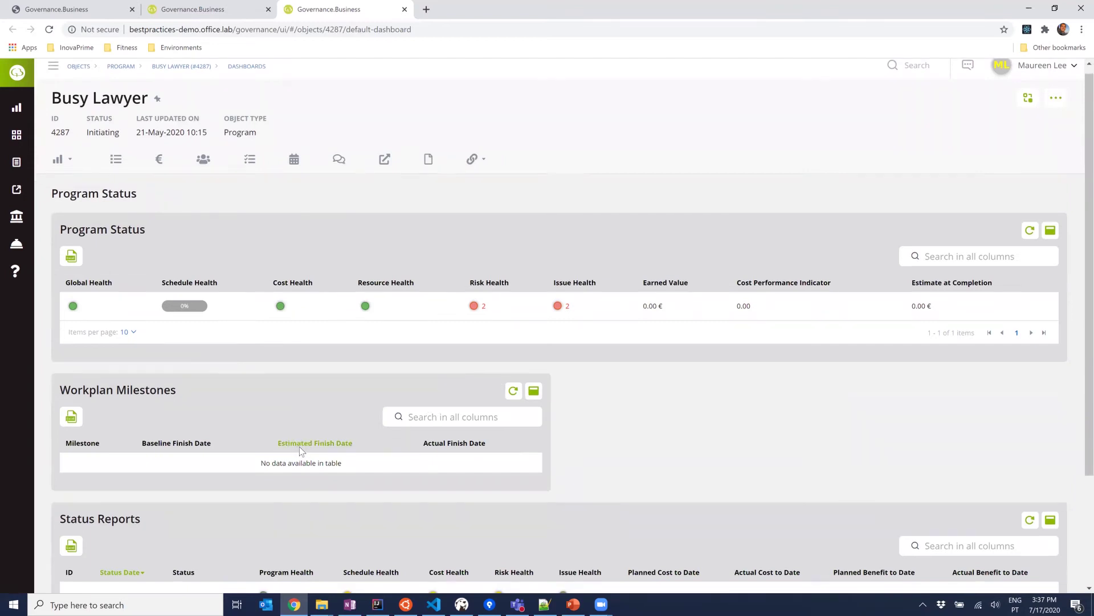
pyautogui.scroll(-1, 299, 446)
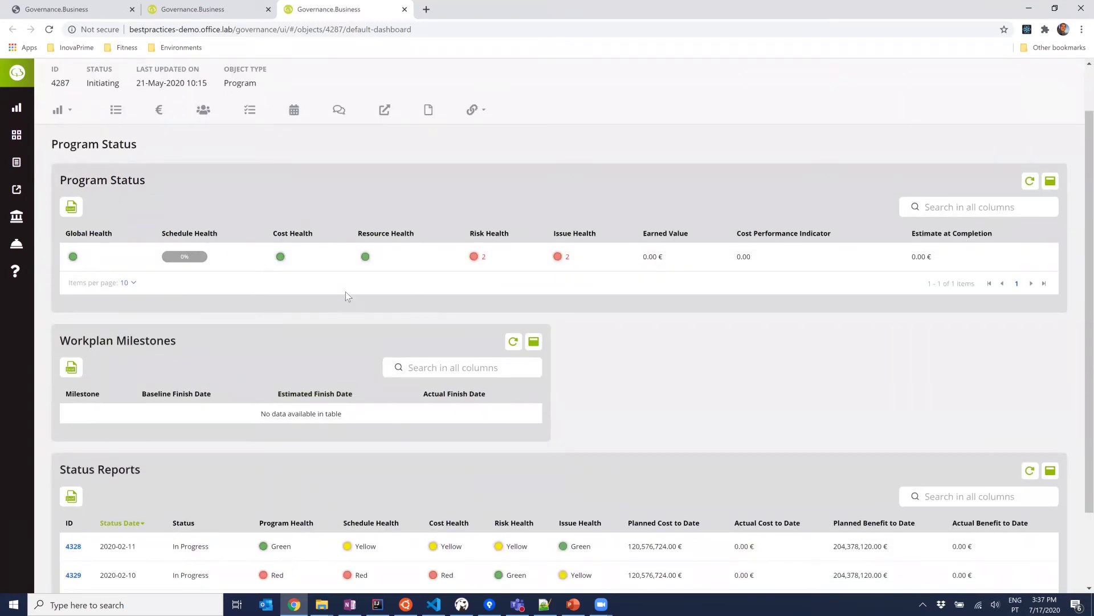
pyautogui.scroll(-2, 337, 515)
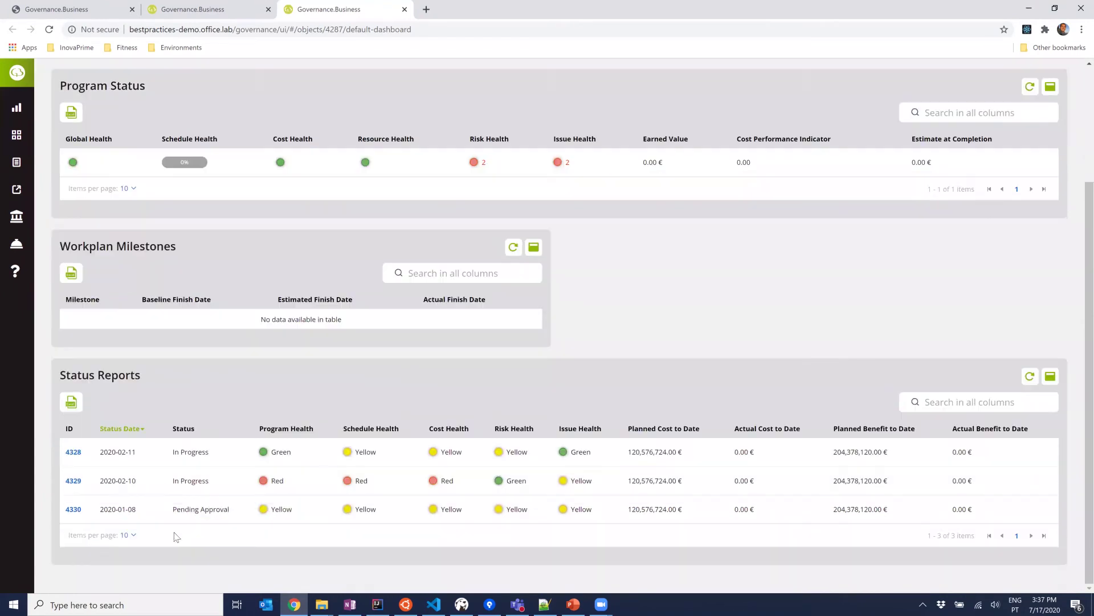
# Step: Open the program's Program Financials dashboard and examine the summary, cost and benefit charts and open expenses
pyautogui.scroll(3, 302, 305)
pyautogui.click(59, 167)
pyautogui.click(85, 219)
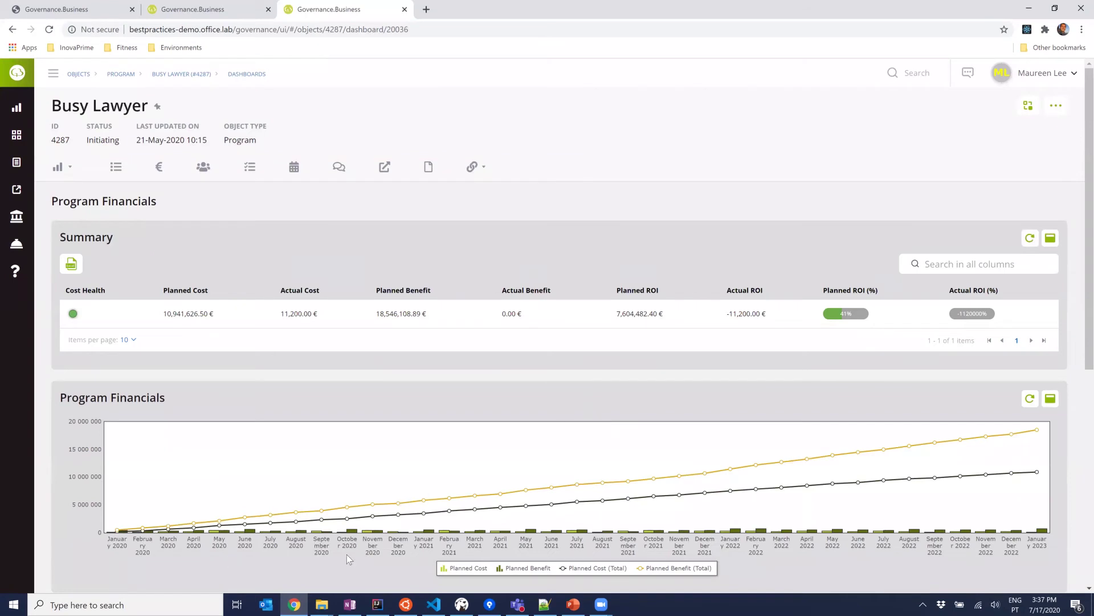
pyautogui.scroll(-1, 348, 554)
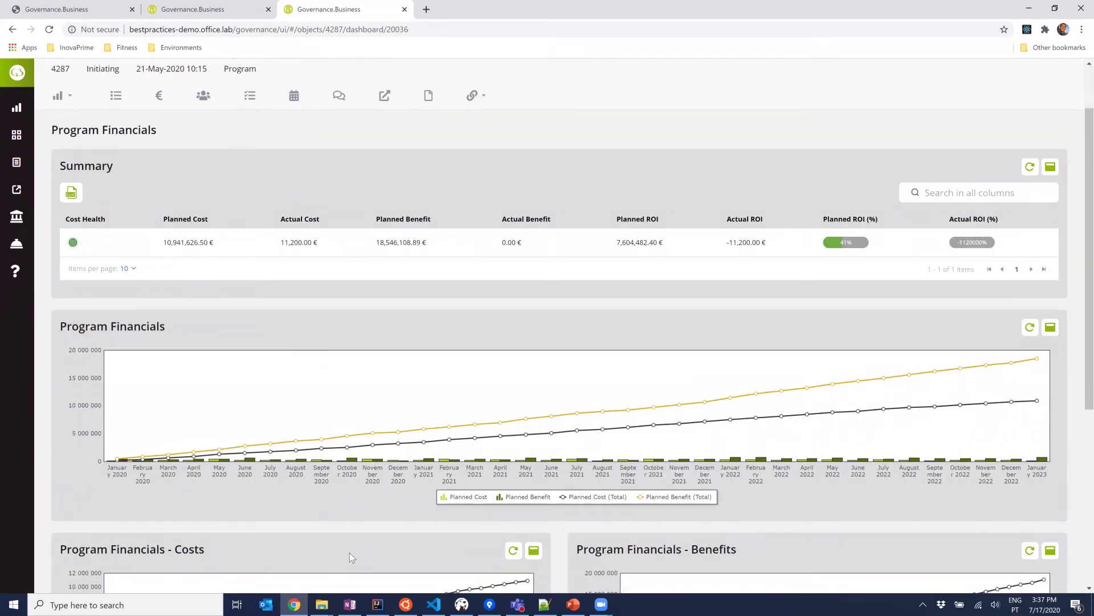
pyautogui.scroll(-4, 446, 484)
pyautogui.scroll(-1, 454, 483)
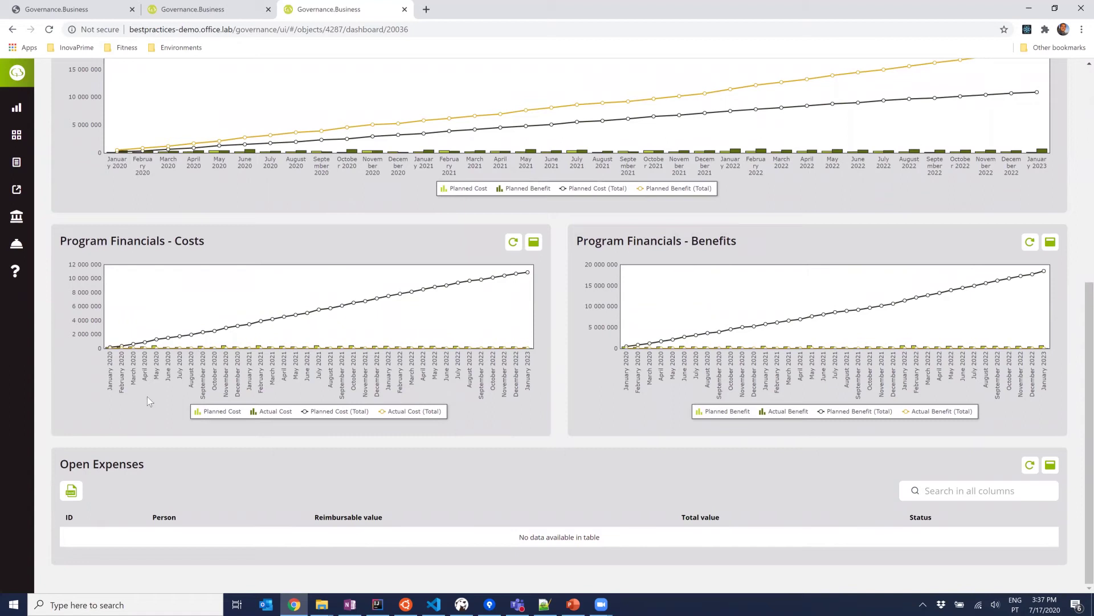
# Step: Open the Program Entities Financials dashboard and examine the financial analysis chart and the list of entities
pyautogui.scroll(6, 147, 397)
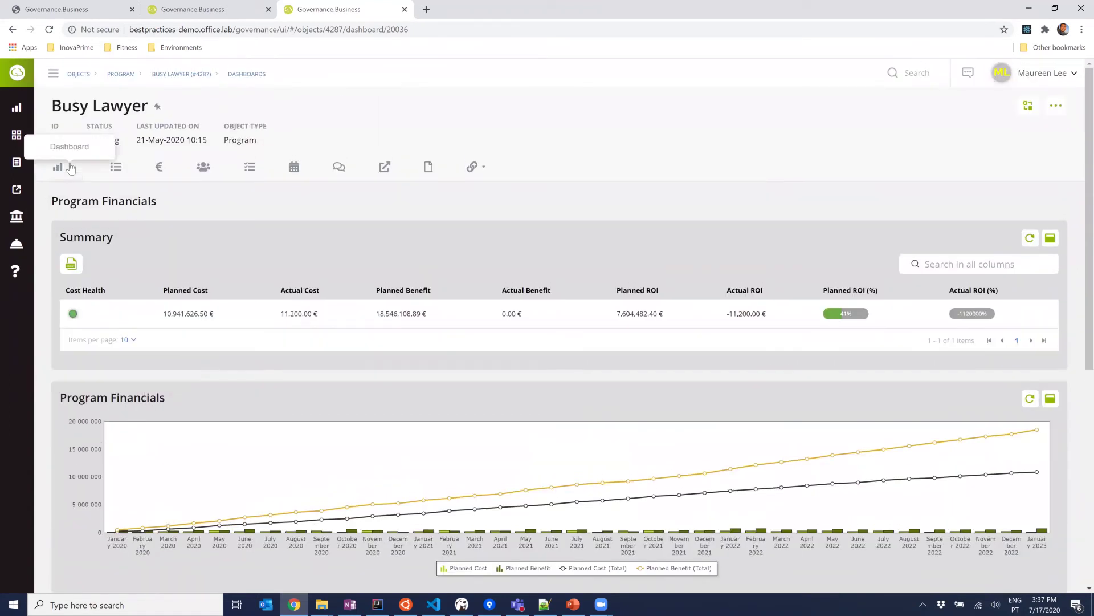
pyautogui.click(71, 167)
pyautogui.click(78, 234)
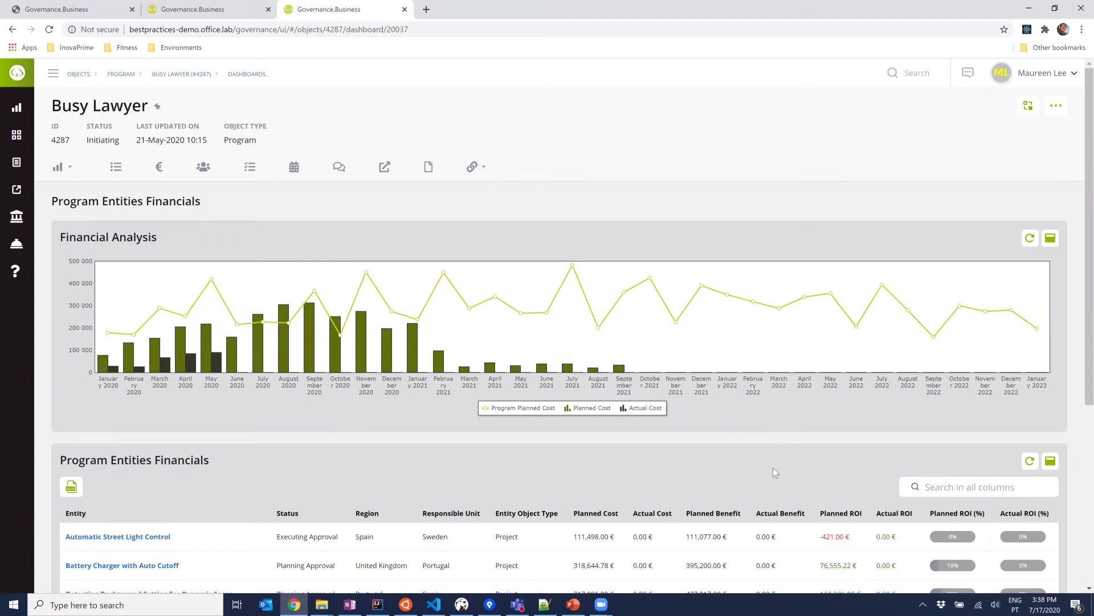
pyautogui.scroll(-3, 779, 436)
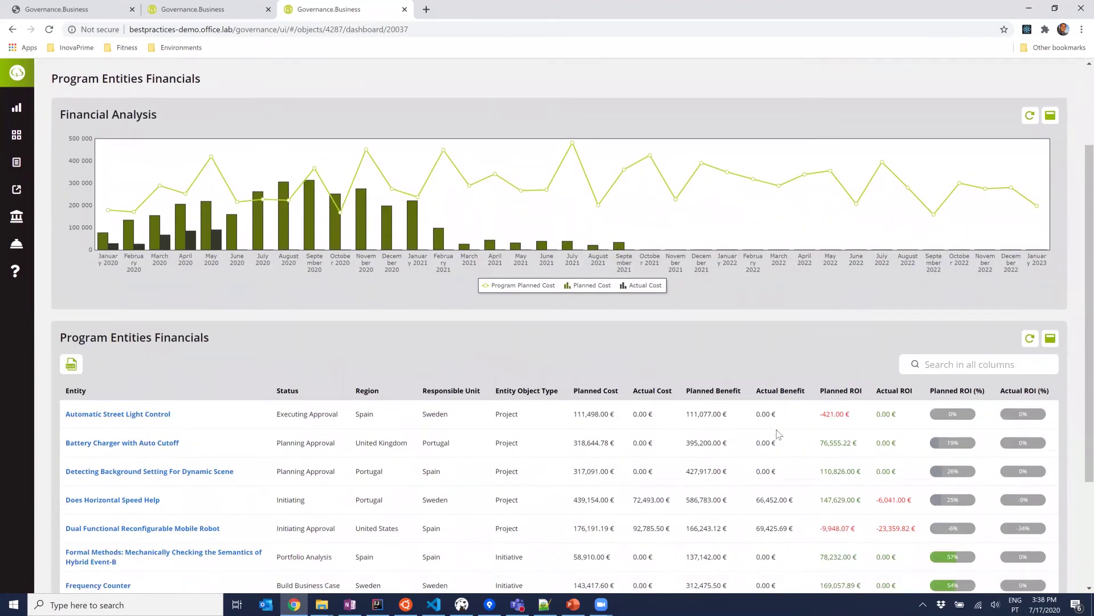
pyautogui.scroll(-2, 779, 434)
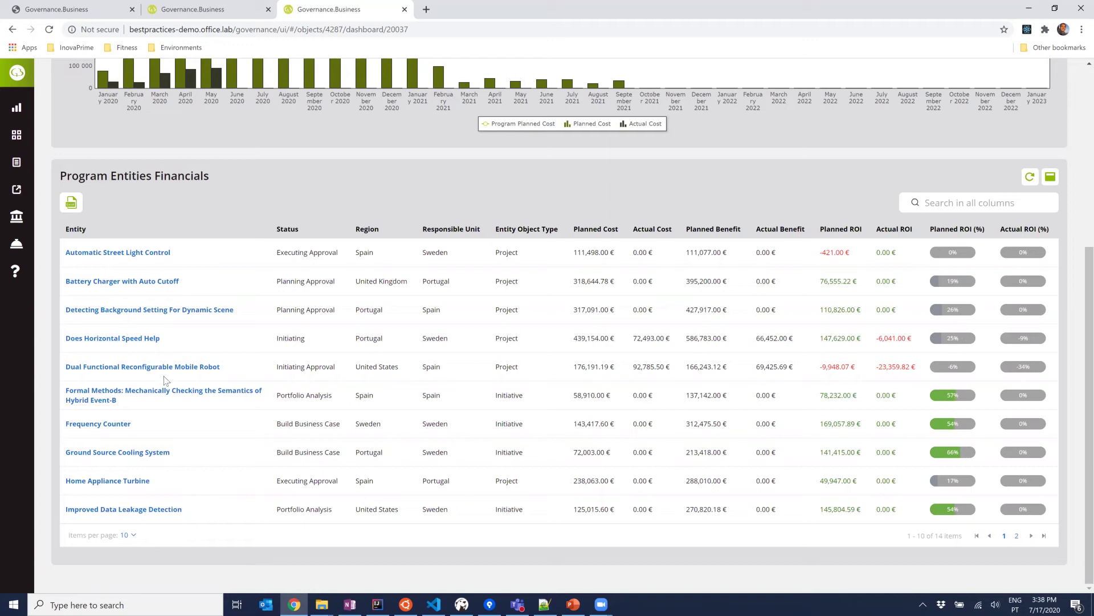
# Step: View the program's associated entities on a timeline fitted to the full date range and check the selectable columns
pyautogui.scroll(5, 590, 298)
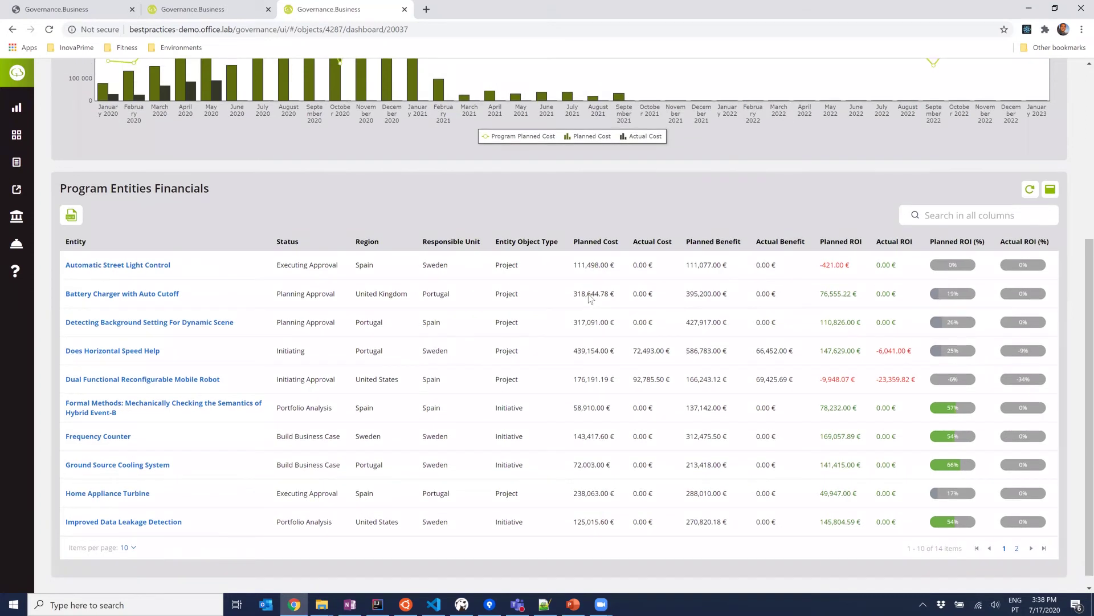
pyautogui.click(295, 169)
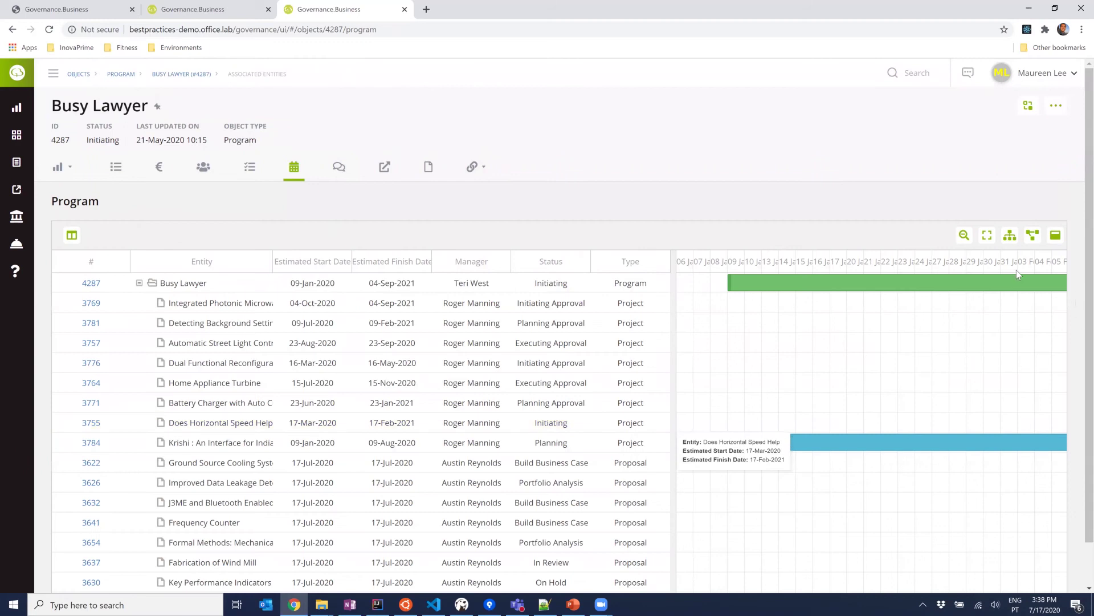
pyautogui.click(988, 236)
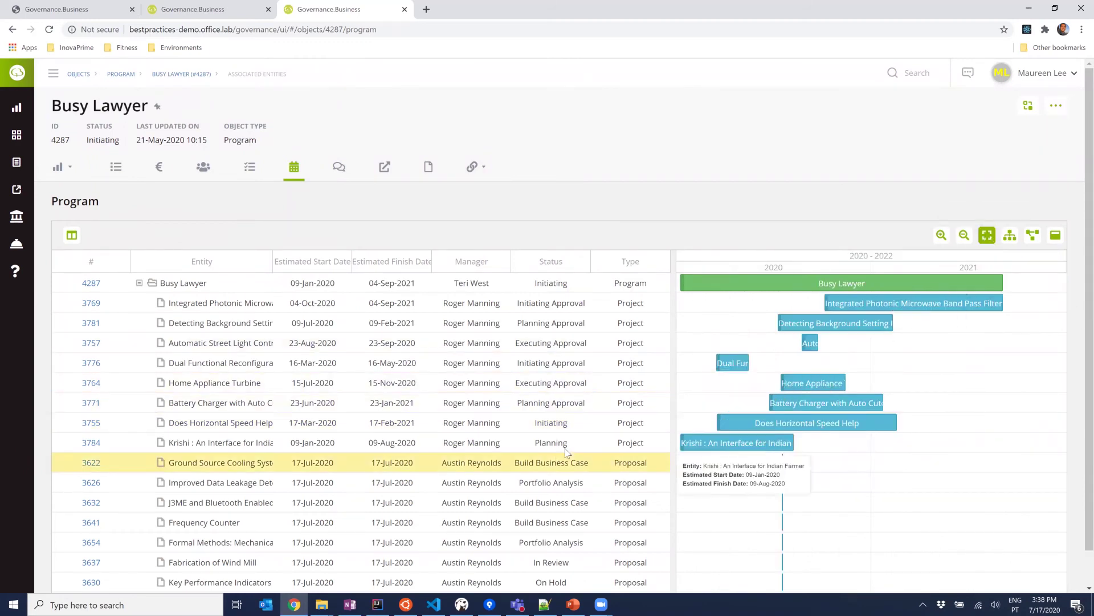
pyautogui.scroll(-1, 542, 399)
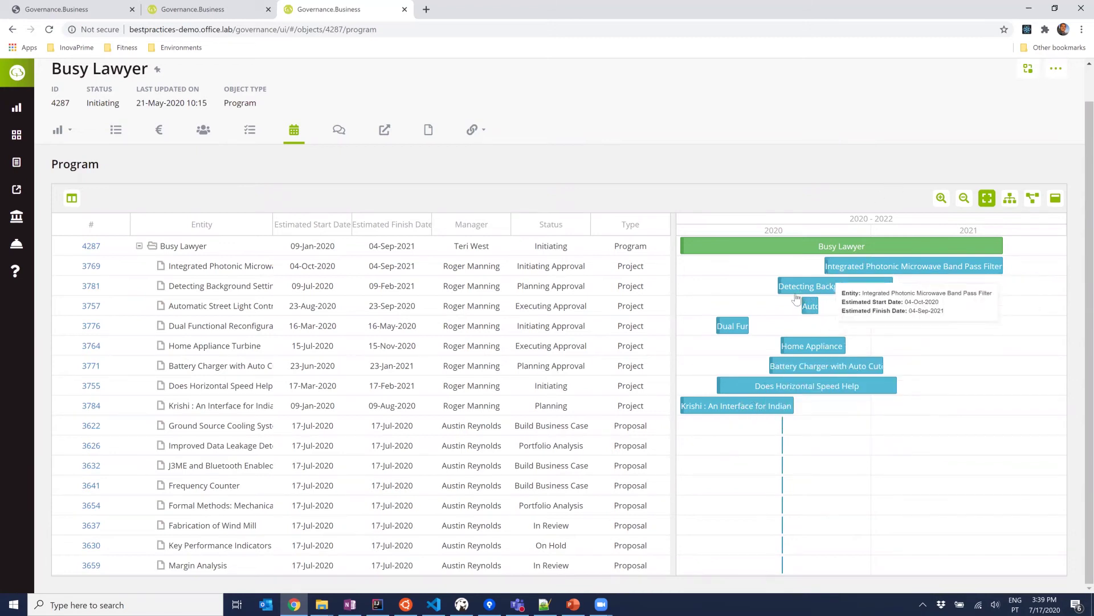
pyautogui.click(732, 326)
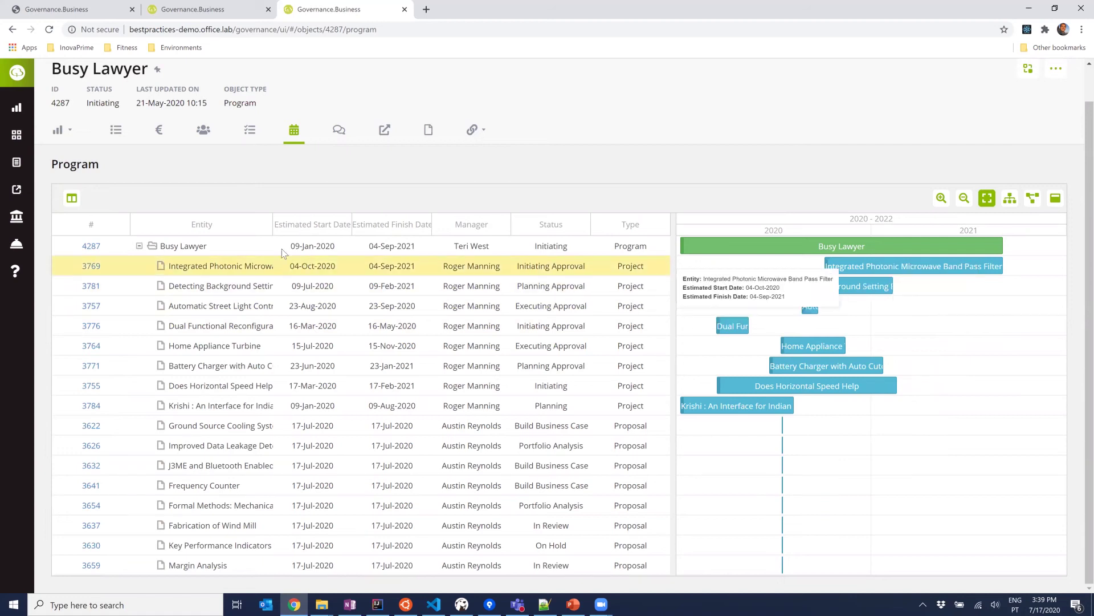
pyautogui.click(72, 199)
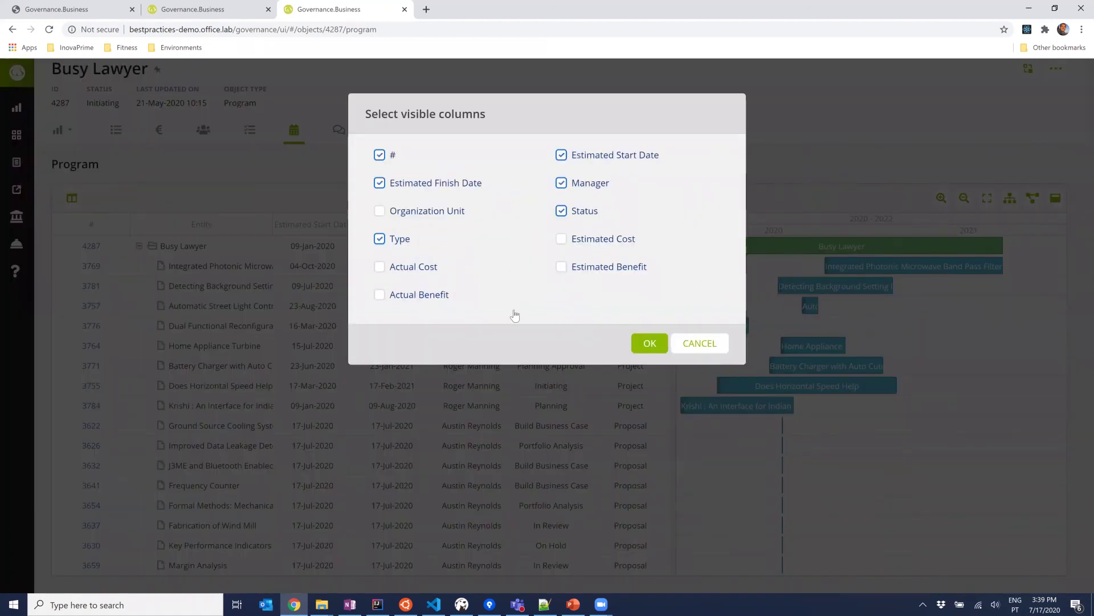
pyautogui.click(711, 345)
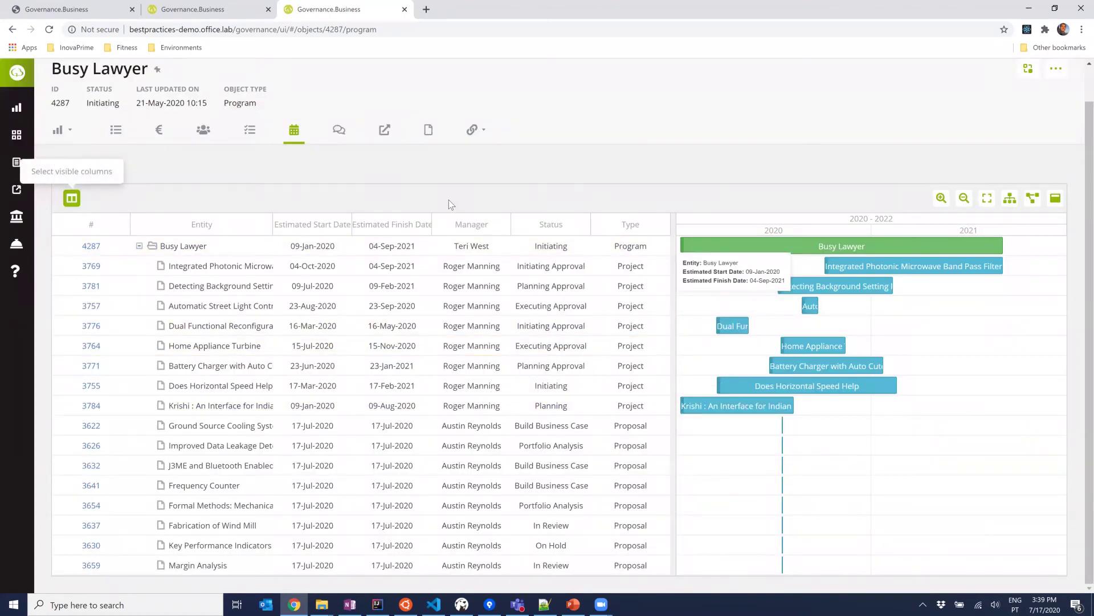
# Step: Review the Busy Lawyer program's general, contacts and program details fields
pyautogui.click(128, 140)
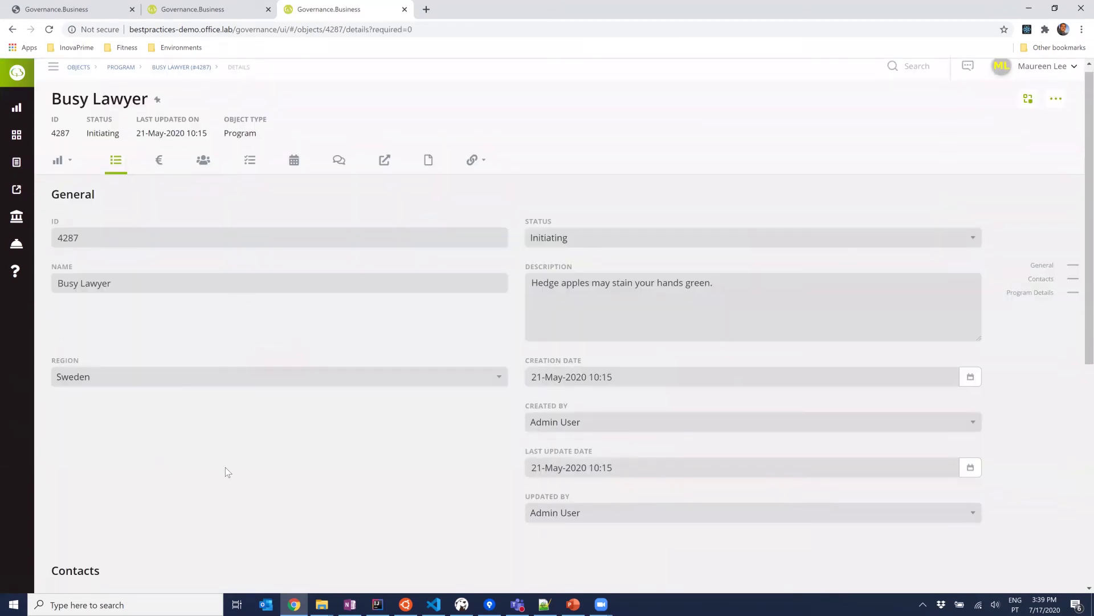
pyautogui.scroll(-7, 225, 467)
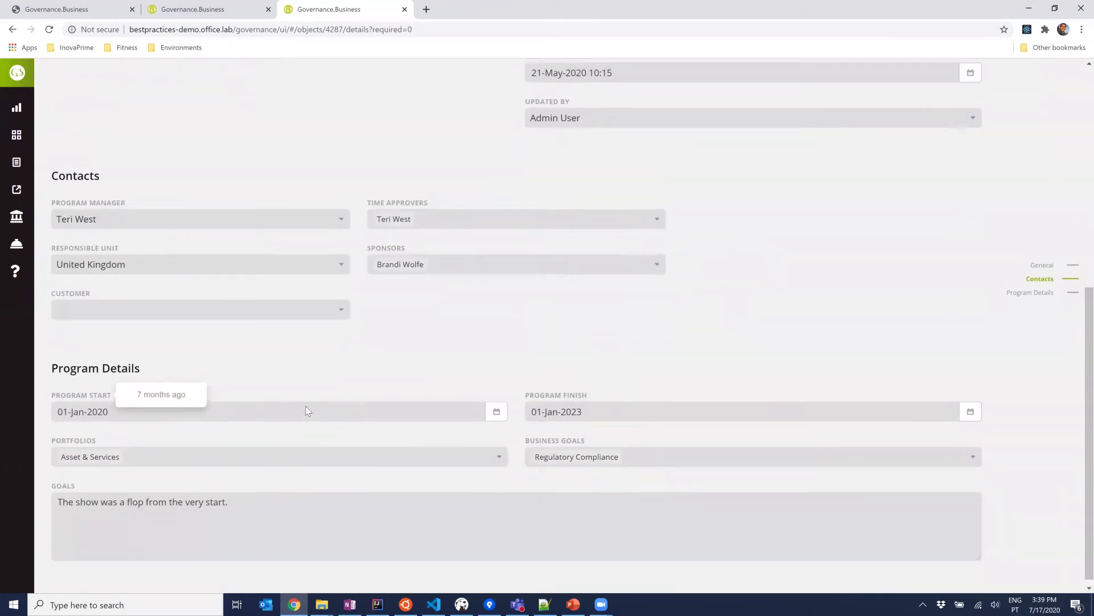
pyautogui.scroll(8, 306, 406)
# Step: View the program's work team and its related object types, and close the program's browser tab
pyautogui.click(205, 172)
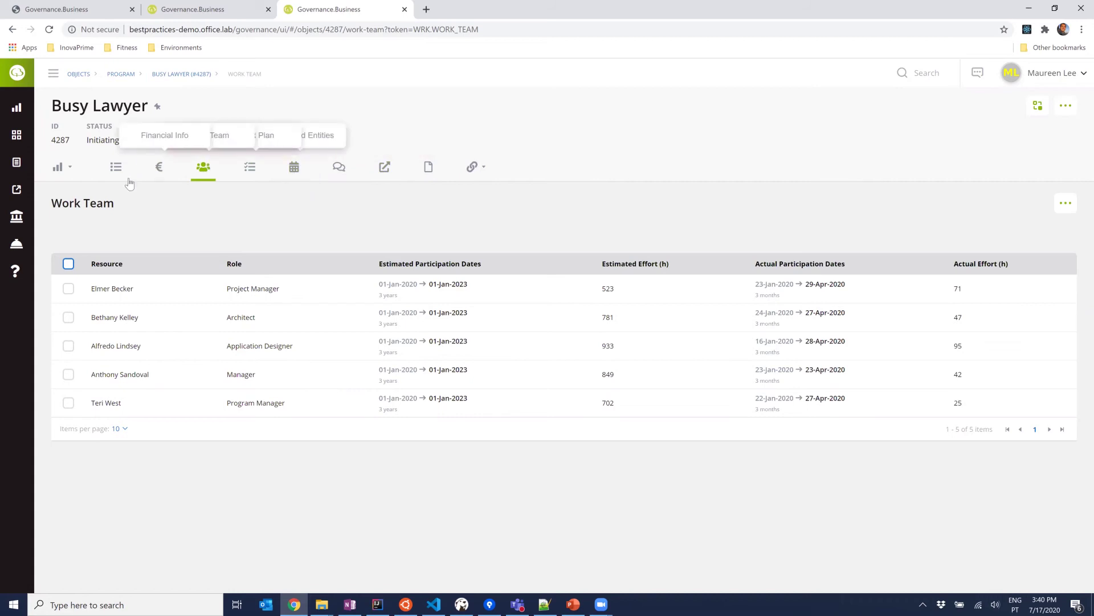
pyautogui.click(471, 179)
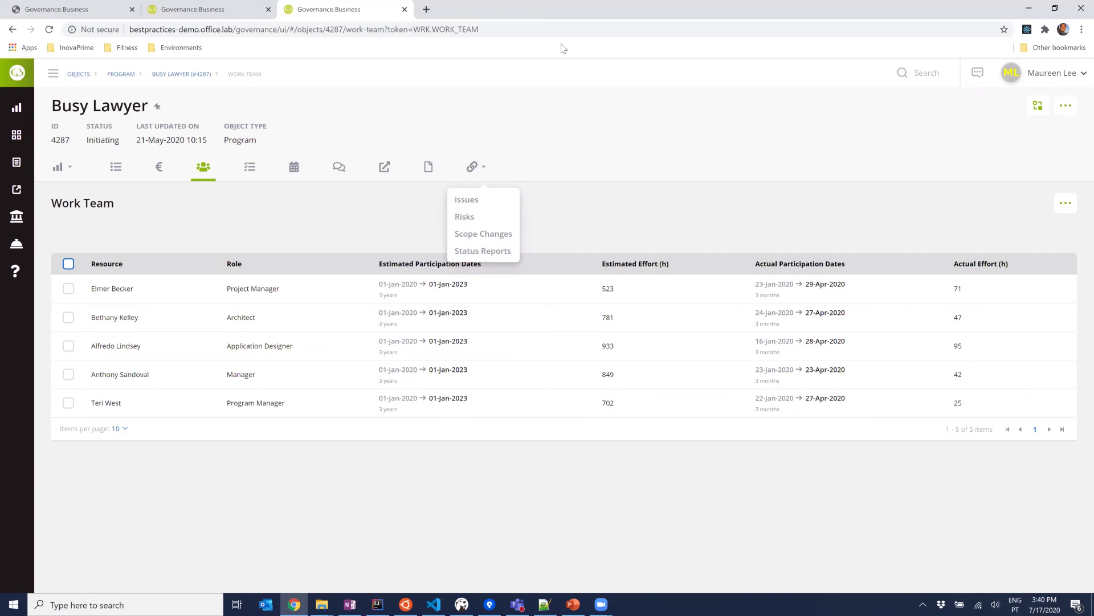
pyautogui.hotkey('ctrl', 'w')
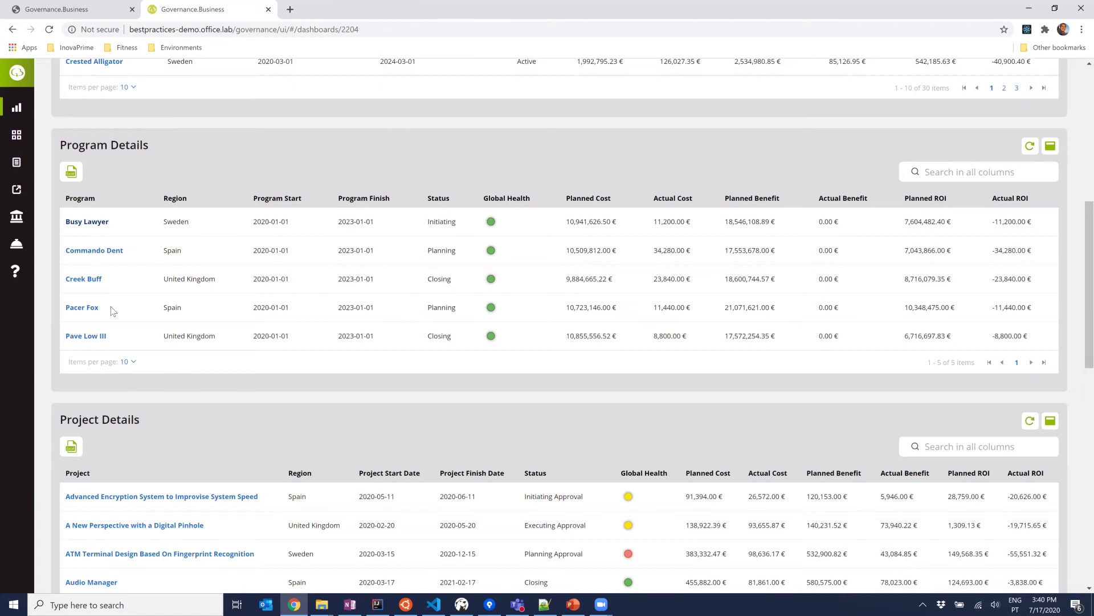
# Step: Examine the Portfolio Execution page's project details, resource charts and Risk vs Strategic Value Analysis, and return to its beginning
pyautogui.scroll(-5, 112, 310)
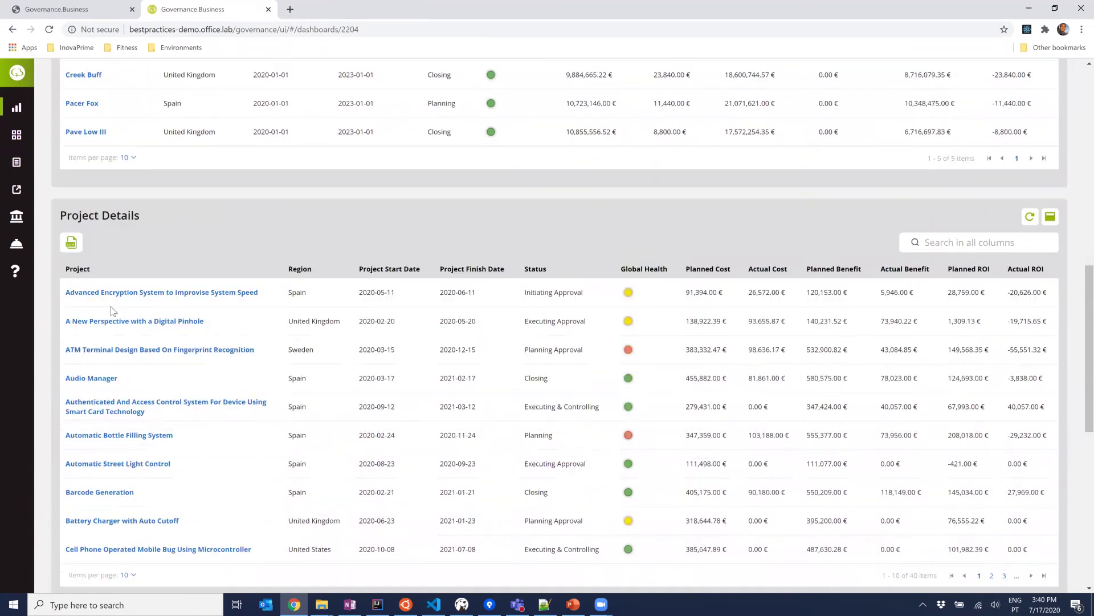
pyautogui.scroll(-1, 112, 310)
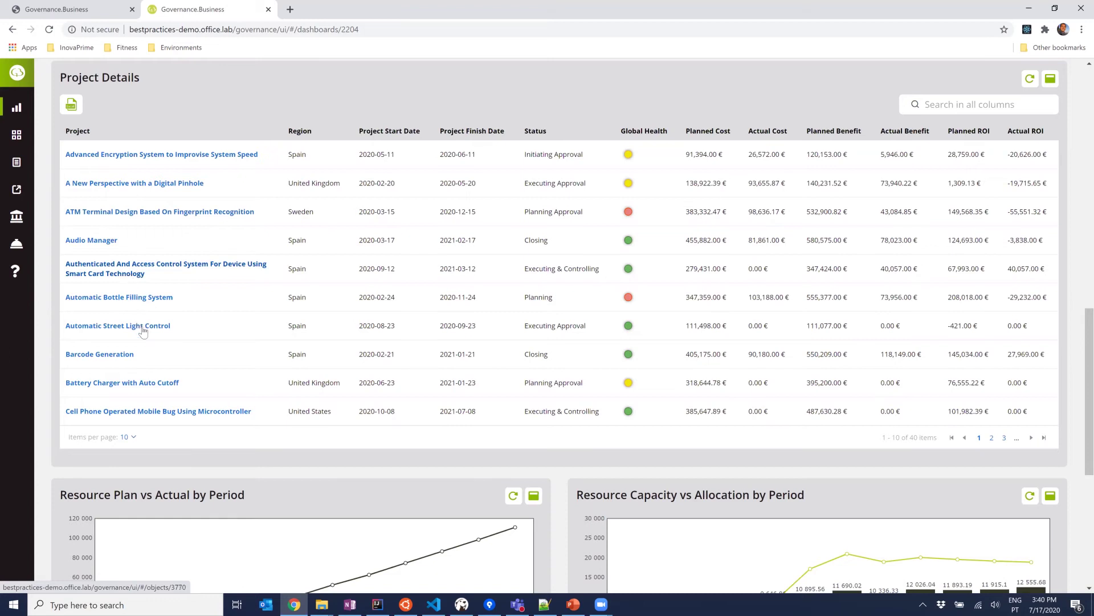
pyautogui.scroll(-1, 171, 353)
pyautogui.scroll(-1, 174, 354)
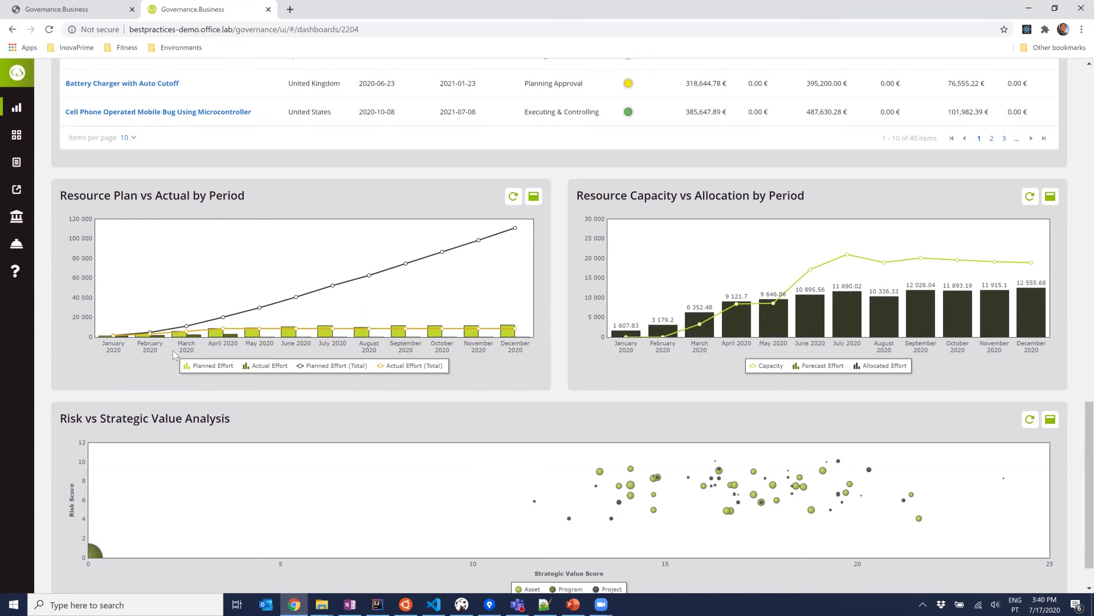
pyautogui.moveTo(633, 330)
pyautogui.moveTo(133, 195)
pyautogui.scroll(10, 368, 312)
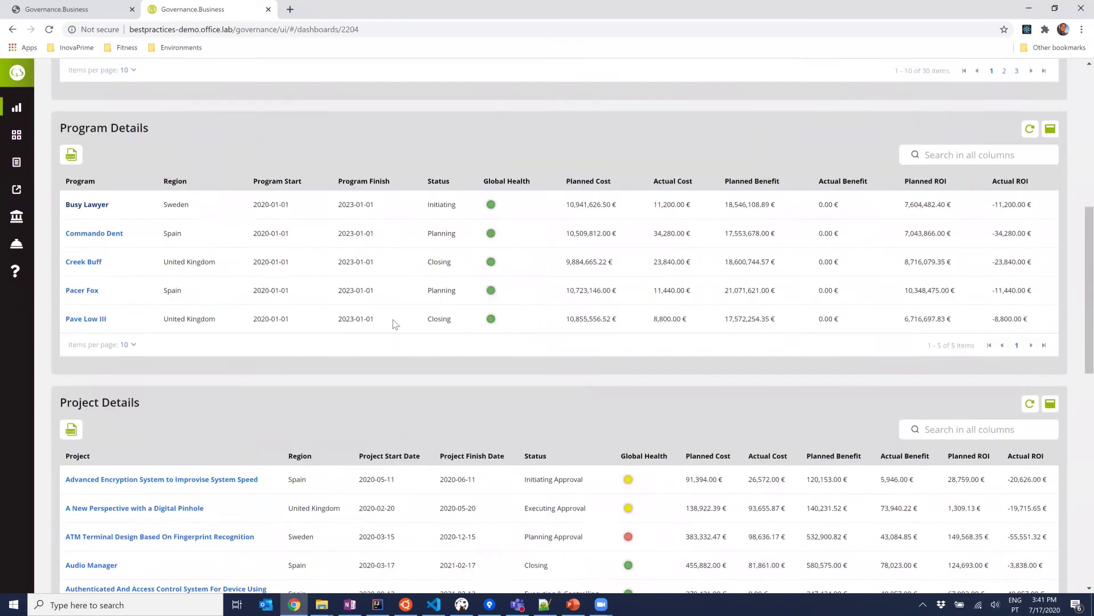
pyautogui.scroll(7, 395, 323)
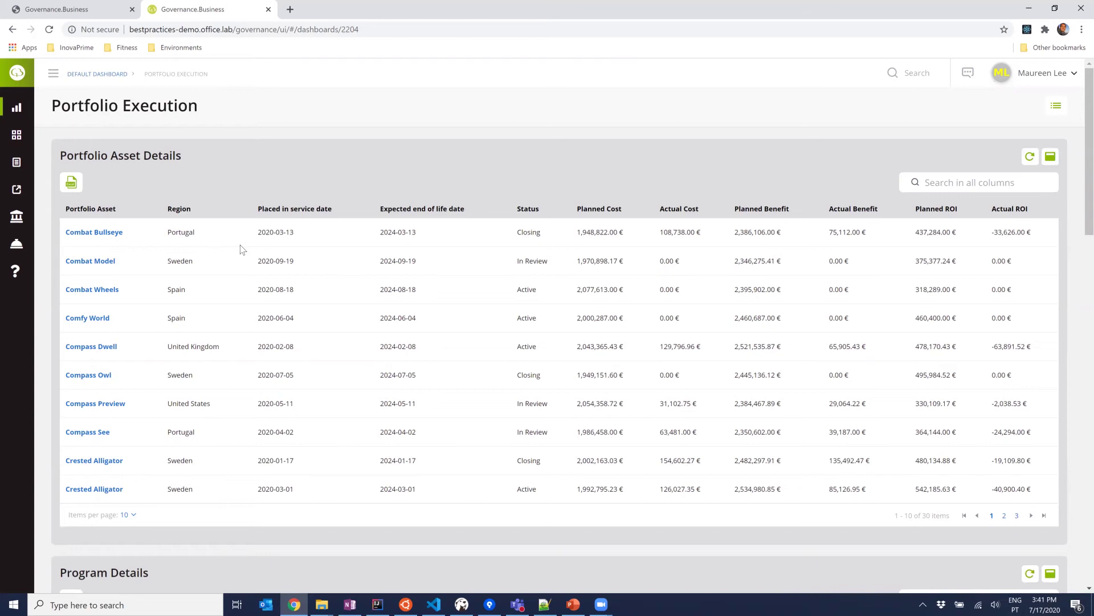
# Step: Display the list of strategy portfolios and open the Digital Transformation portfolio
pyautogui.moveTo(6, 182)
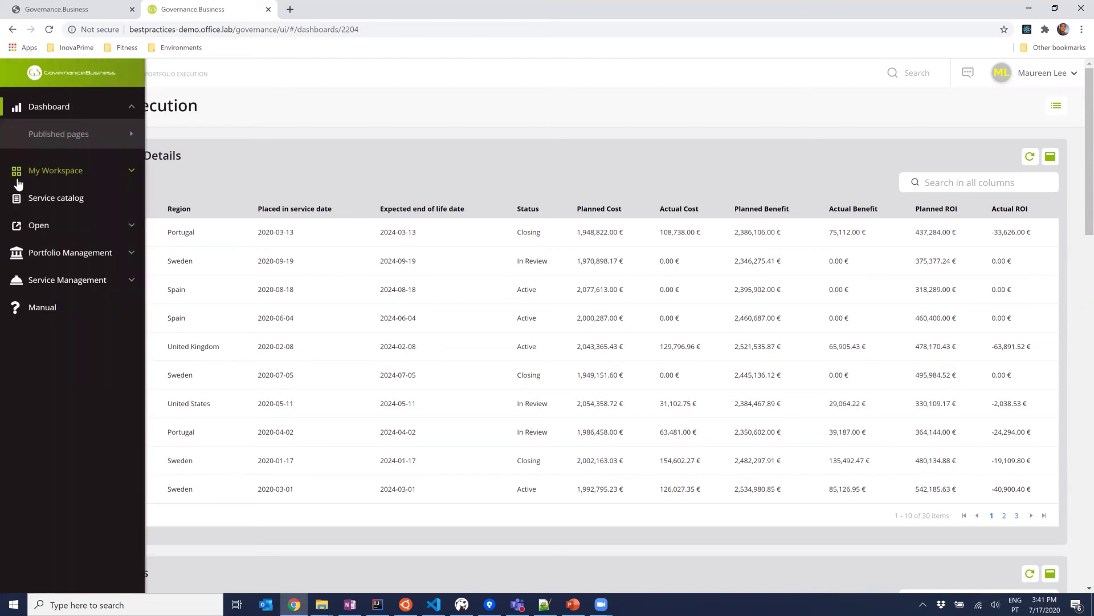
pyautogui.click(63, 260)
pyautogui.moveTo(80, 245)
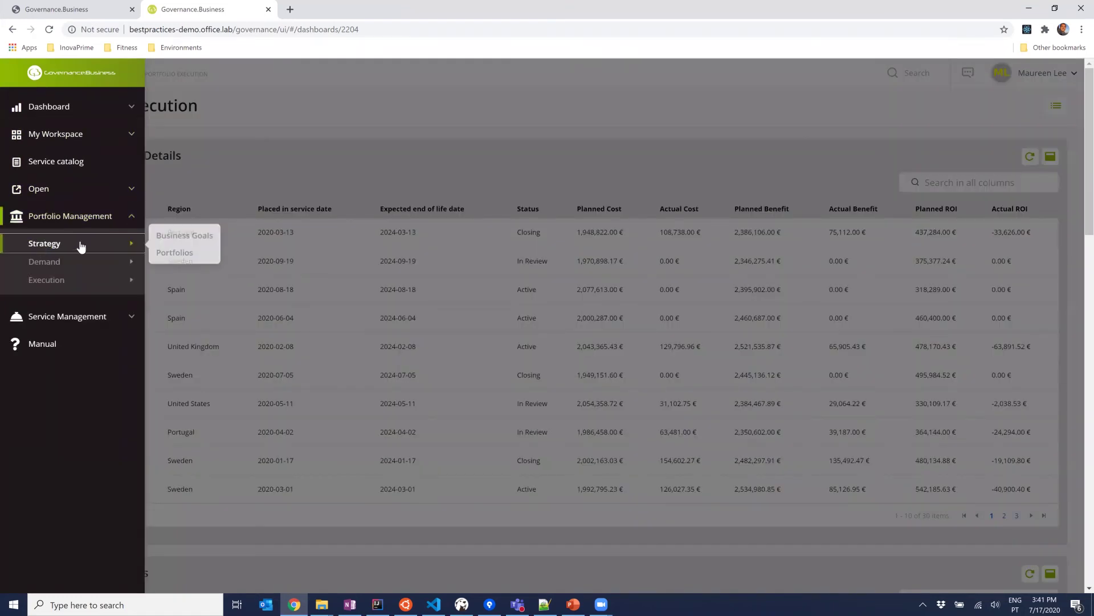
pyautogui.click(176, 252)
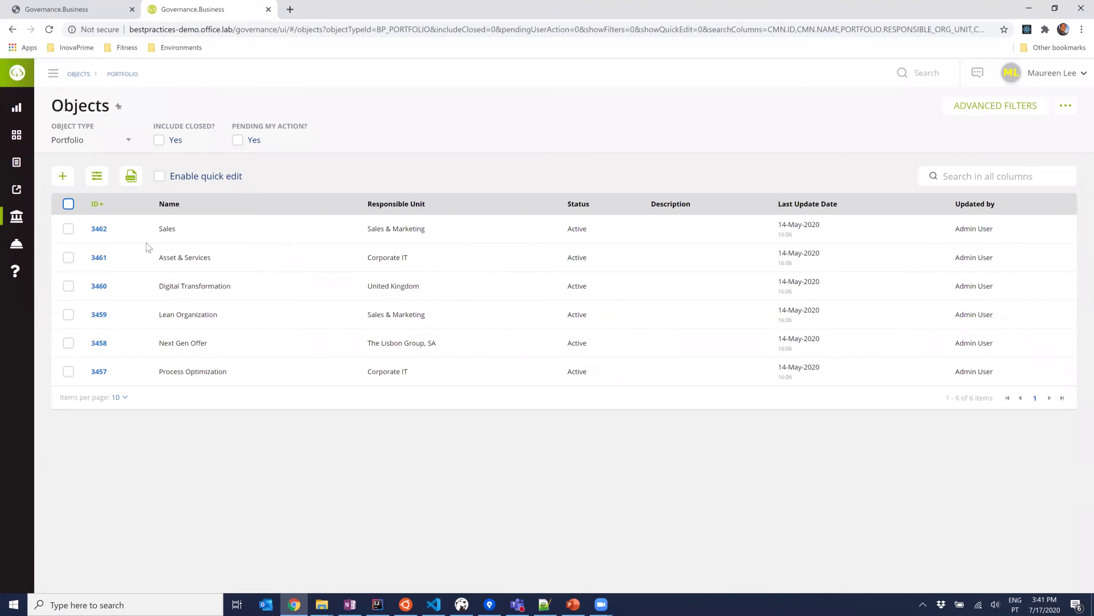
pyautogui.click(98, 288)
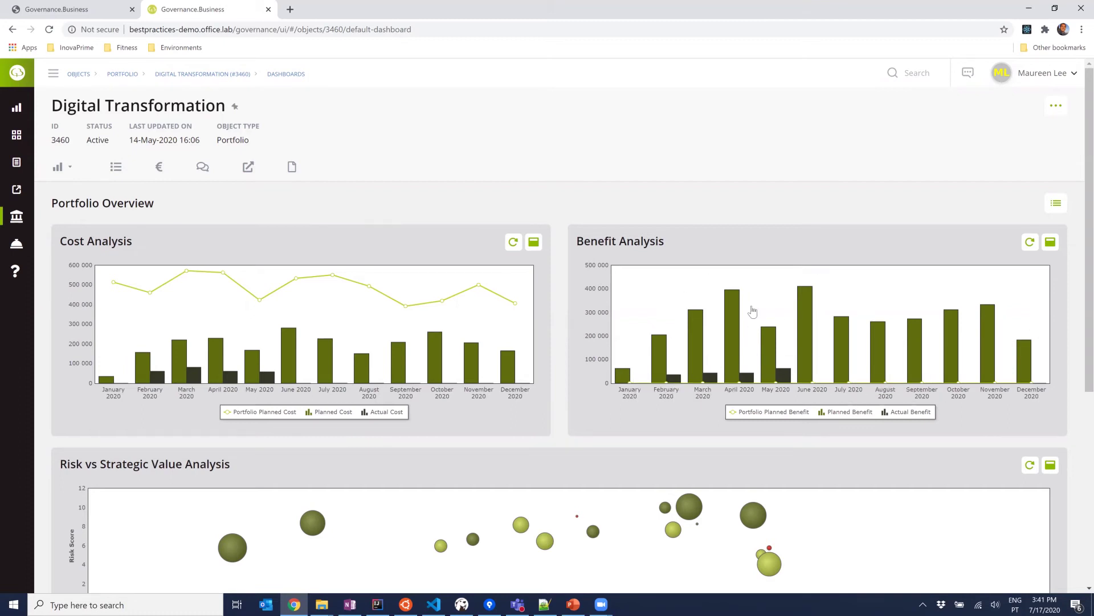
# Step: Examine the Portfolio Overview charts for costs, benefits, risk versus strategic value, and resource capacity versus allocation
pyautogui.scroll(-1, 222, 430)
pyautogui.scroll(-5, 222, 429)
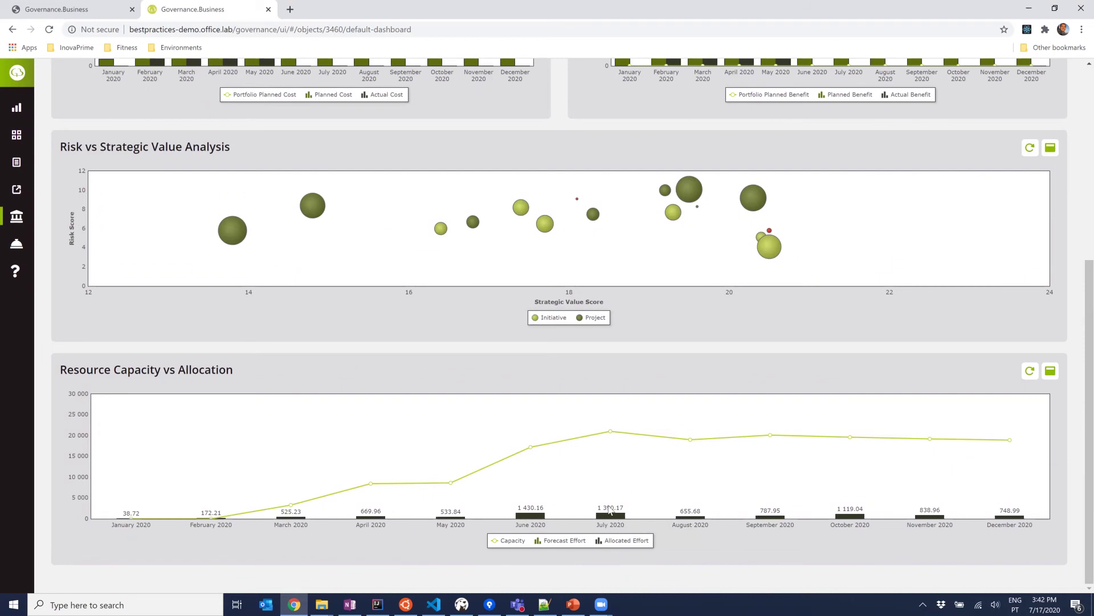
pyautogui.scroll(5, 57, 273)
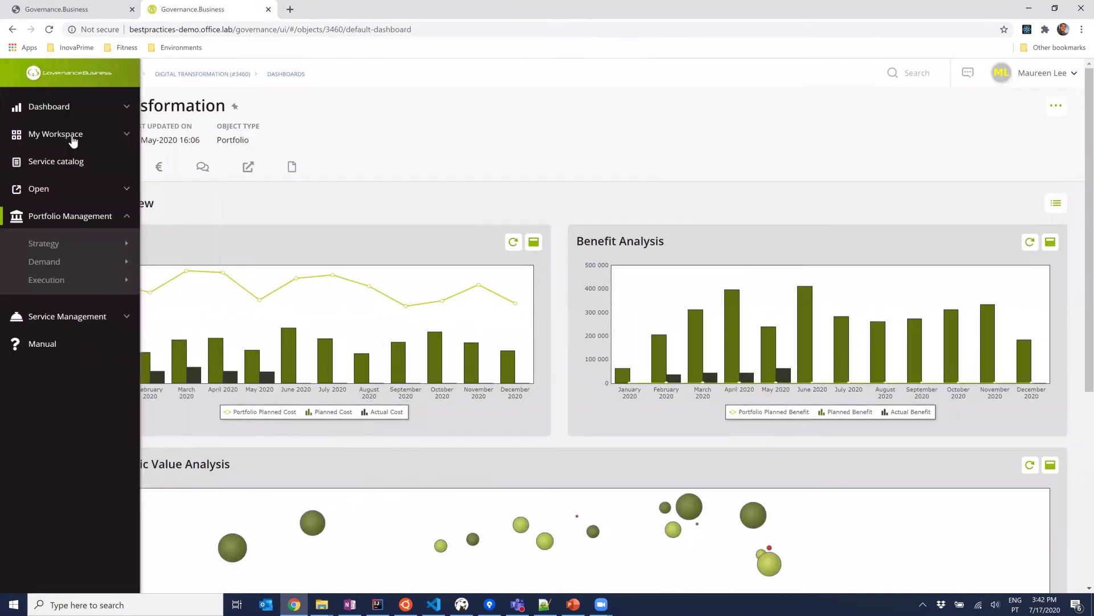
# Step: Show the portfolio's Portfolio Demand dashboard and examine its open initiatives, risk analysis, resource demand and financial charts
pyautogui.click(80, 169)
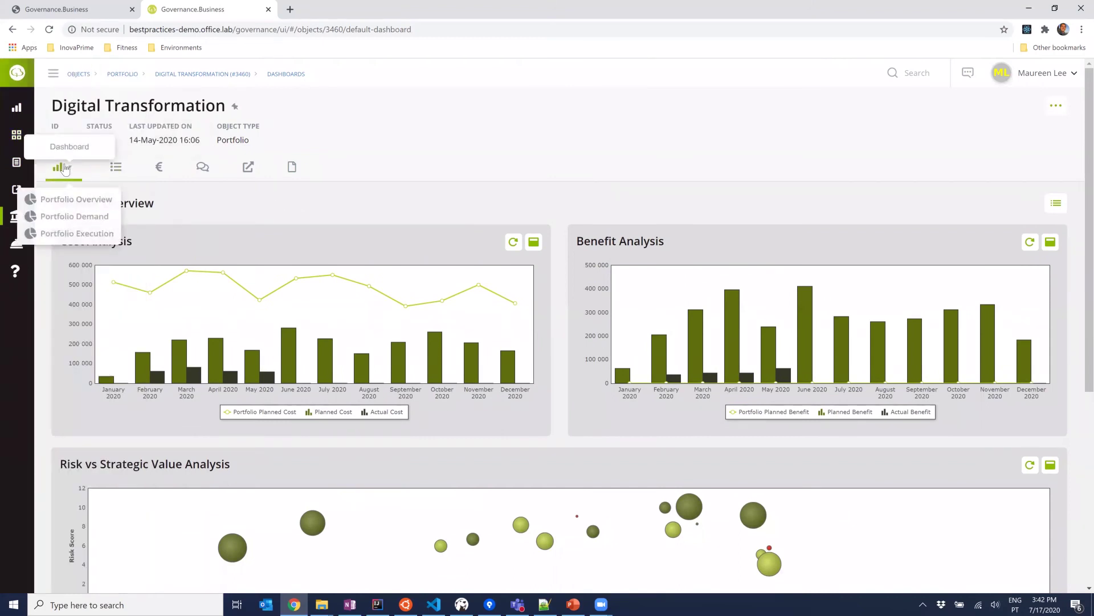
pyautogui.click(83, 220)
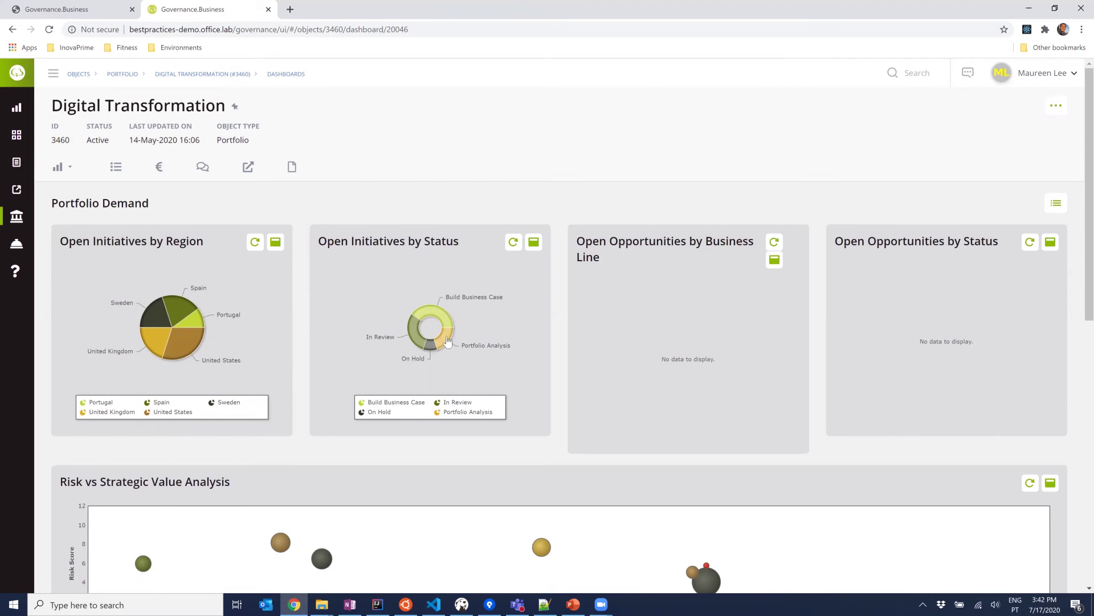
pyautogui.scroll(-8, 254, 375)
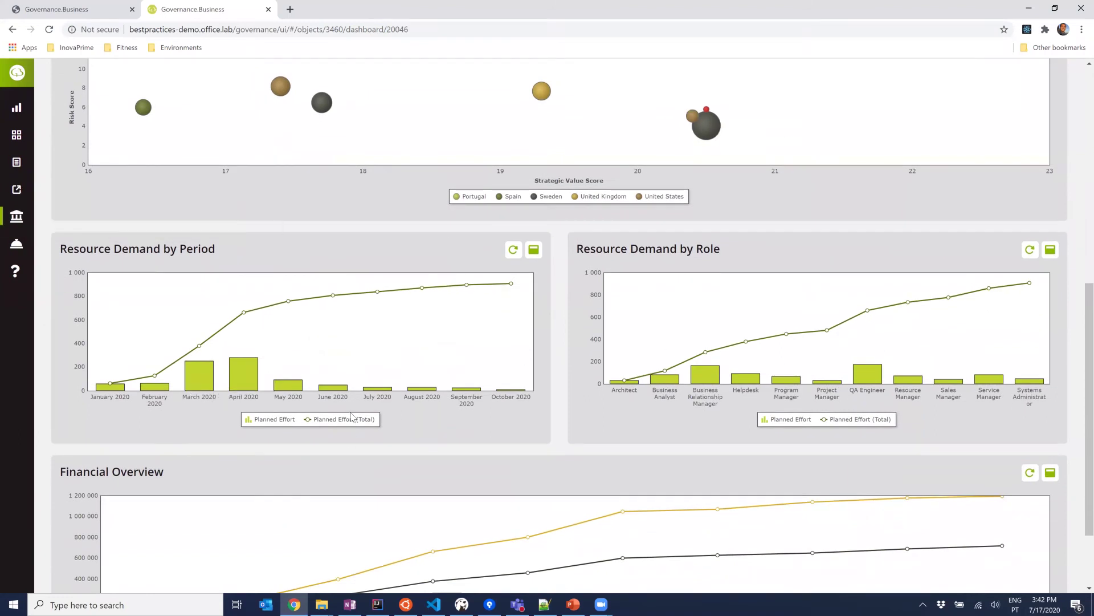
pyautogui.scroll(-2, 336, 428)
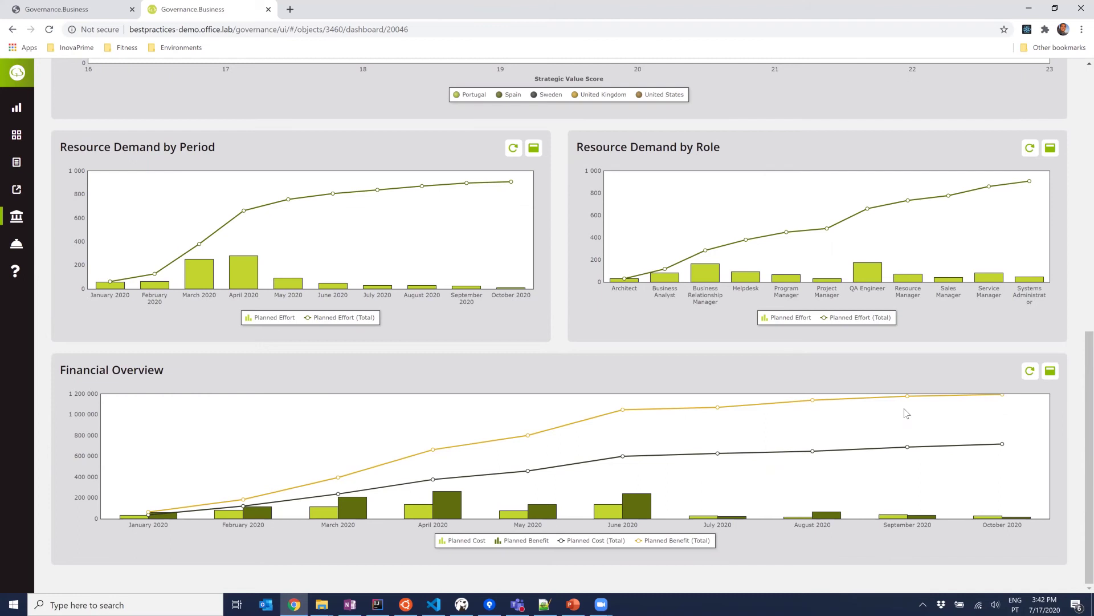
pyautogui.scroll(7, 684, 211)
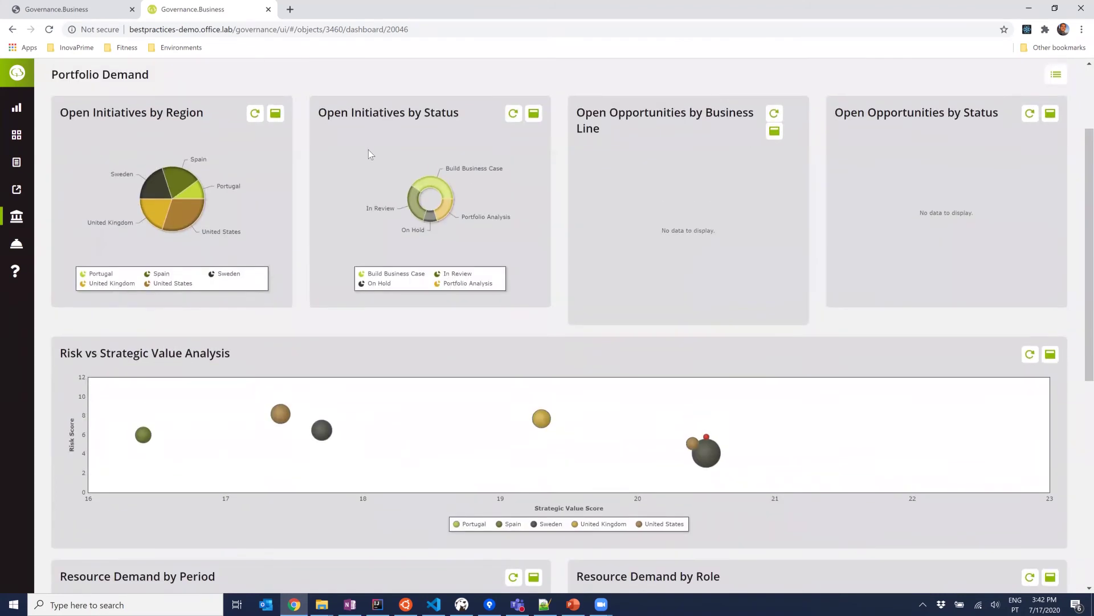
pyautogui.scroll(2, 369, 149)
# Step: Show the portfolio's Portfolio Execution dashboard and examine its asset, program and project indicators, resource charts and financial overviews
pyautogui.click(62, 167)
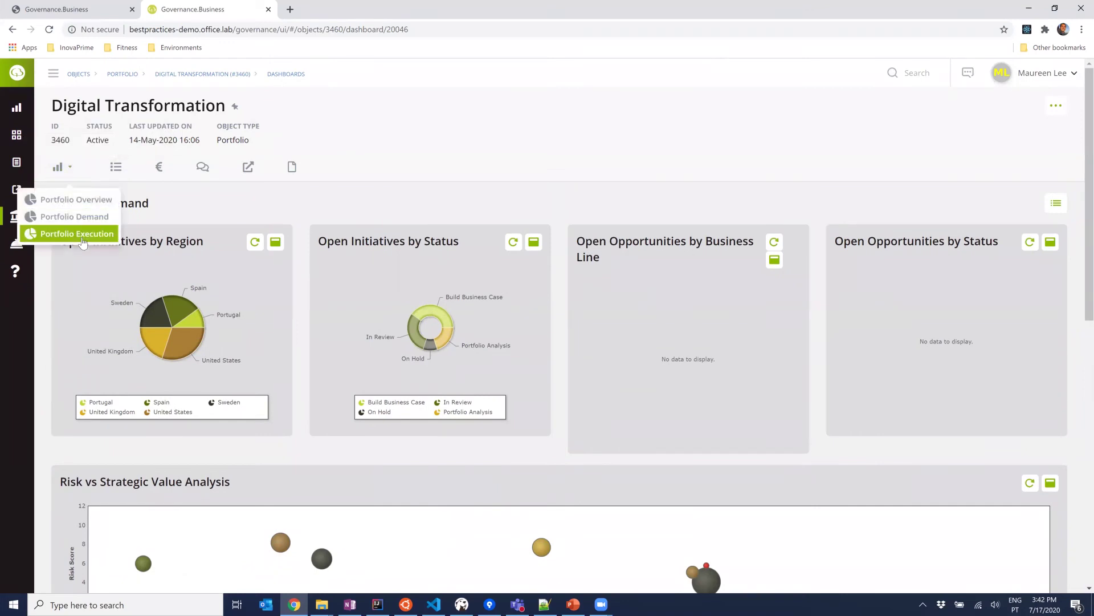
pyautogui.click(80, 233)
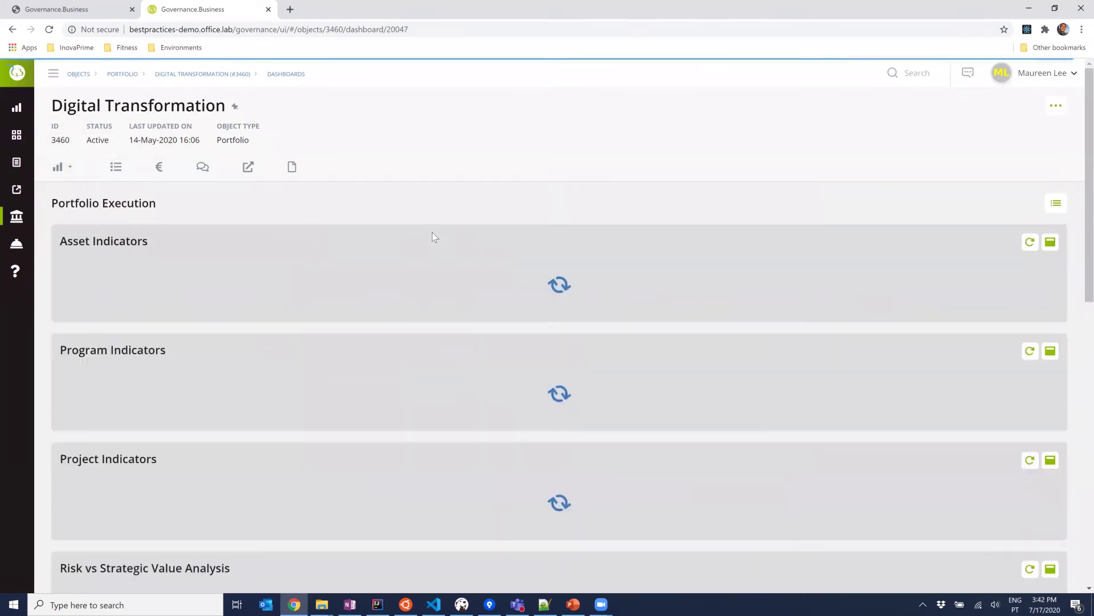
pyautogui.scroll(-2, 153, 206)
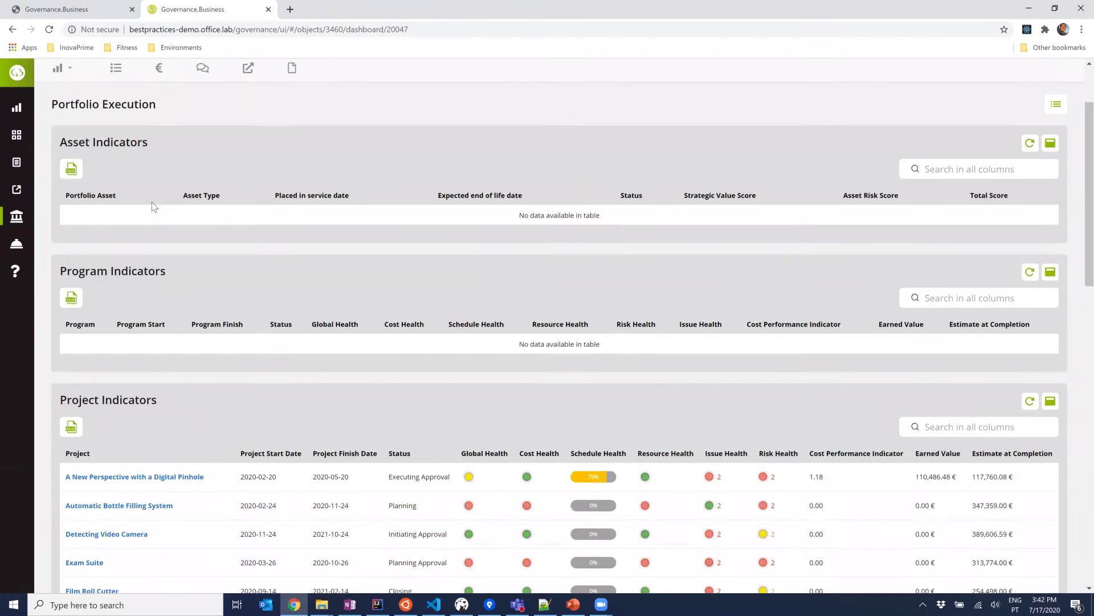
pyautogui.scroll(-2, 244, 383)
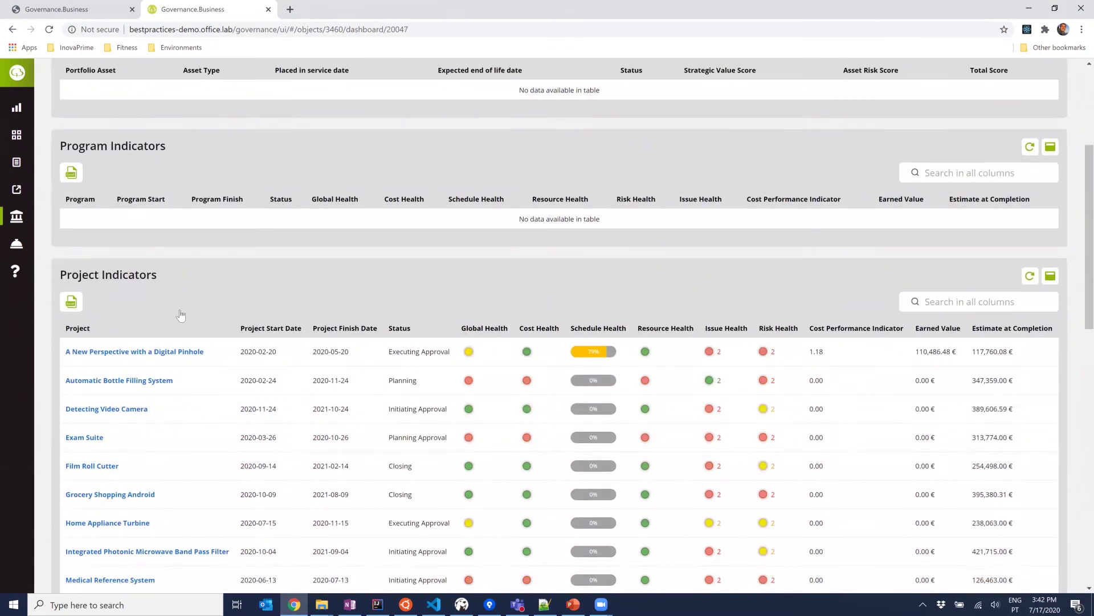
pyautogui.scroll(-1, 180, 315)
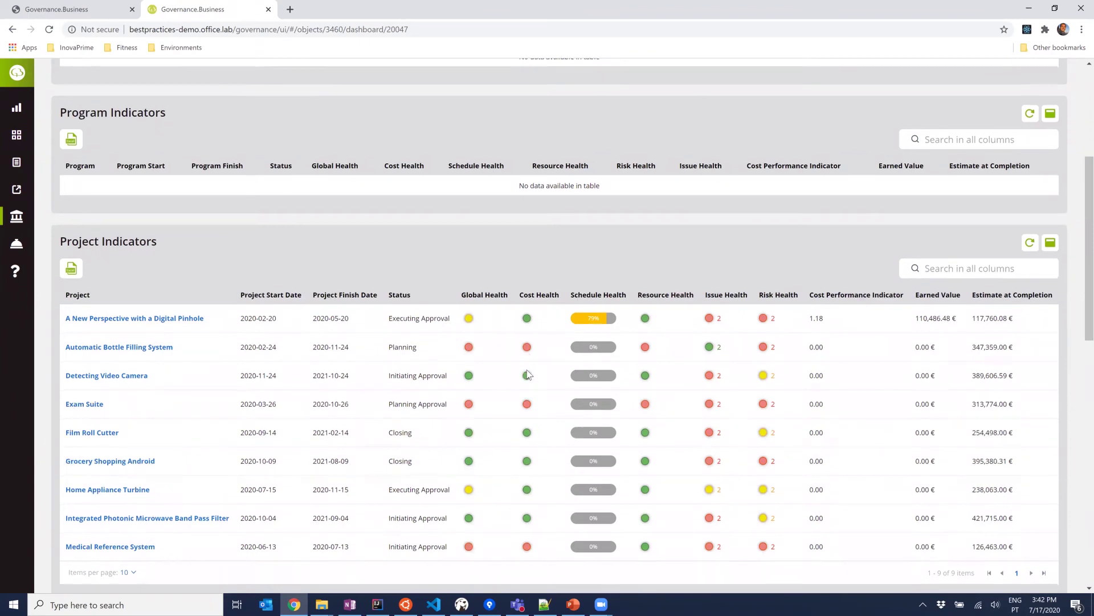
pyautogui.scroll(-5, 531, 353)
pyautogui.scroll(-7, 527, 385)
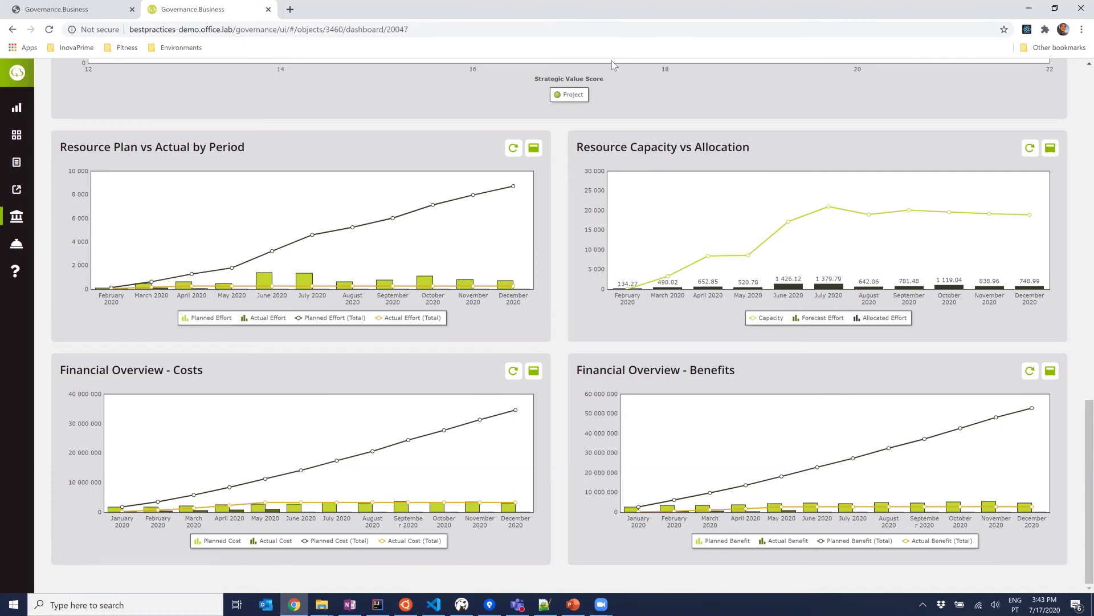
# Step: Close the portfolio's browser tab, enter the demonstration as the Project Manager role and review the My Projects list and financial charts
pyautogui.click(268, 9)
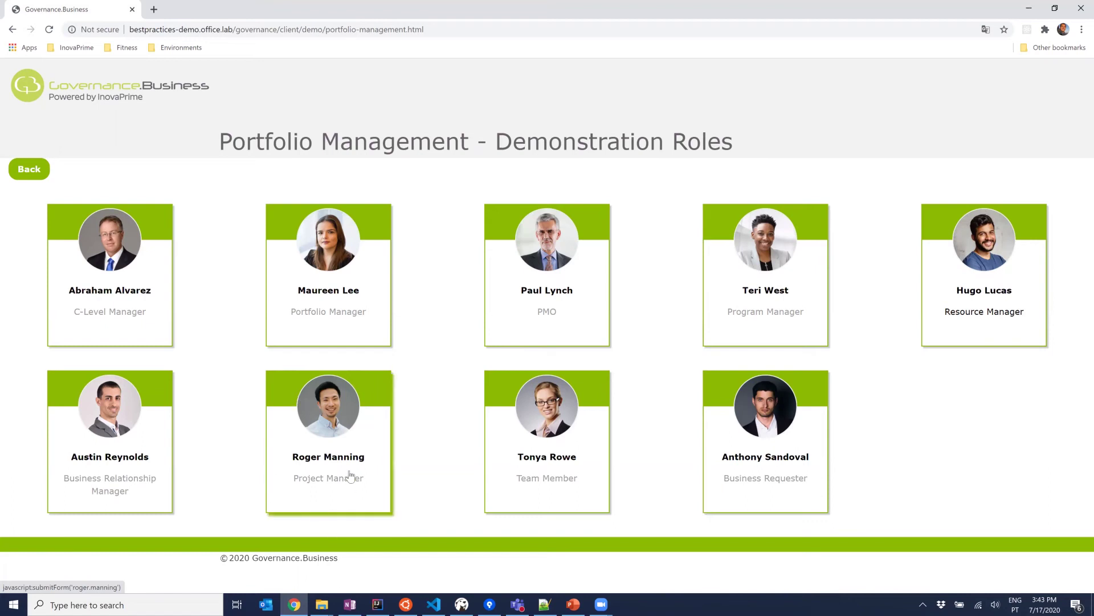
pyautogui.click(344, 444)
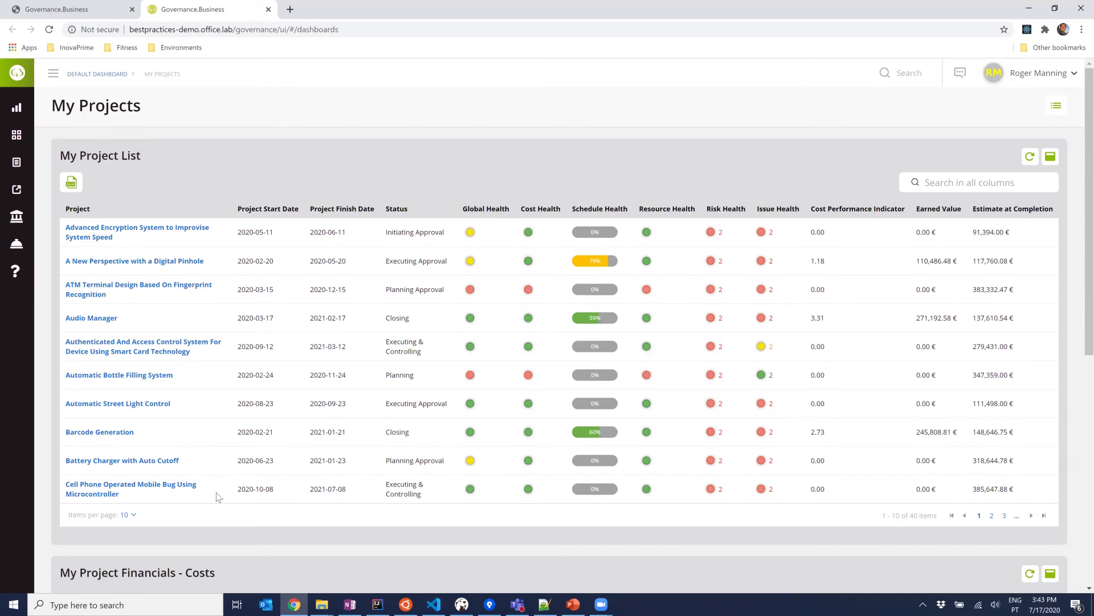
pyautogui.scroll(-8, 217, 494)
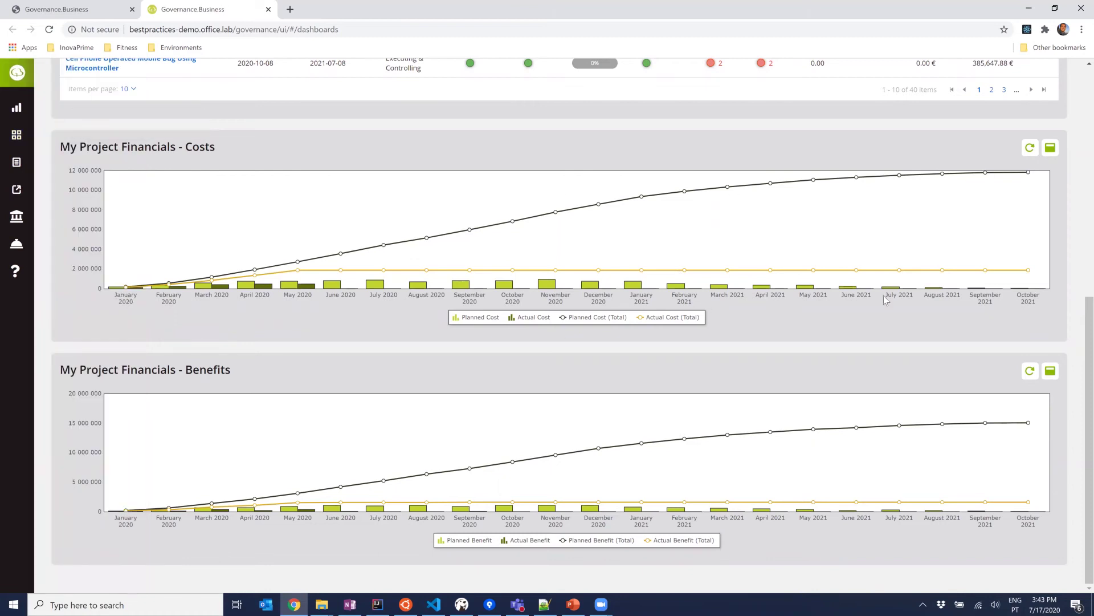
pyautogui.scroll(7, 386, 369)
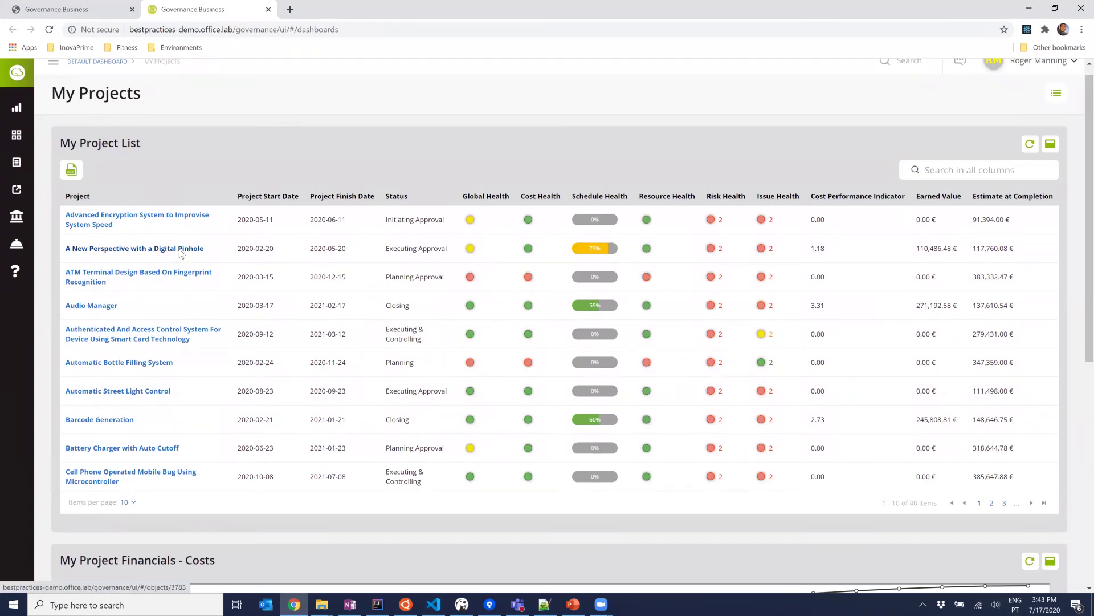
# Step: Open the project A New Perspective with a Digital Pinhole and examine its status indicators, workplan milestones and status reports
pyautogui.click(179, 250)
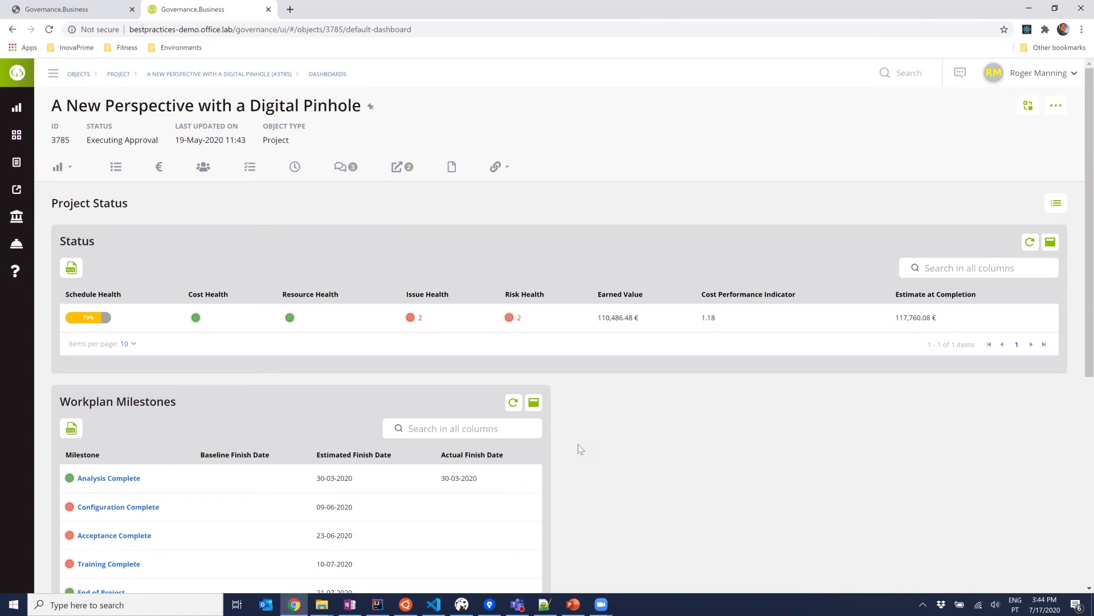
pyautogui.scroll(-3, 523, 422)
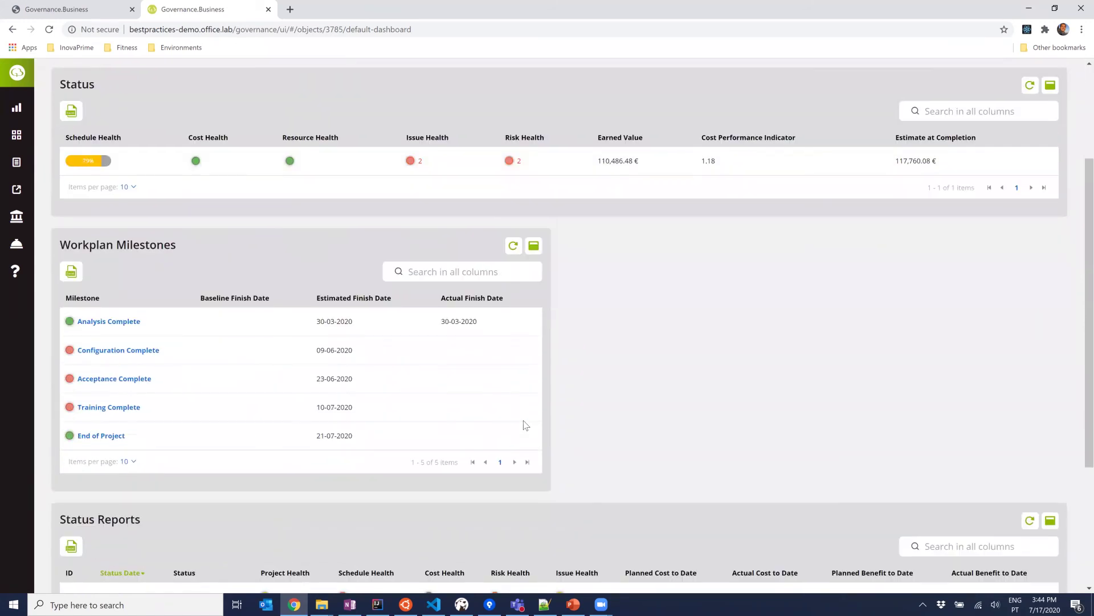
pyautogui.scroll(2, 133, 309)
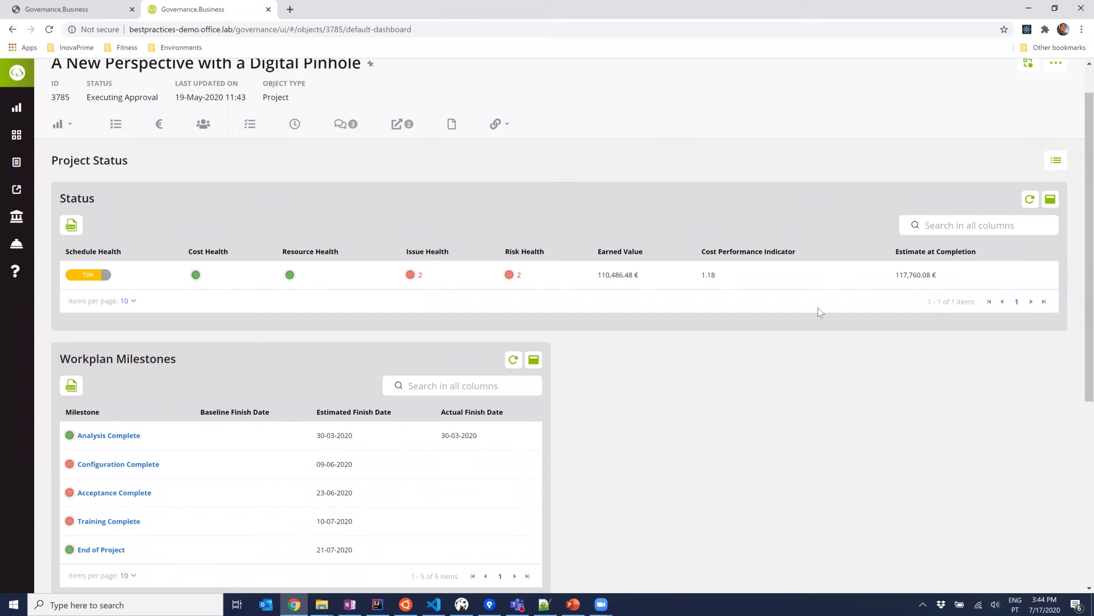
pyautogui.scroll(-1, 130, 436)
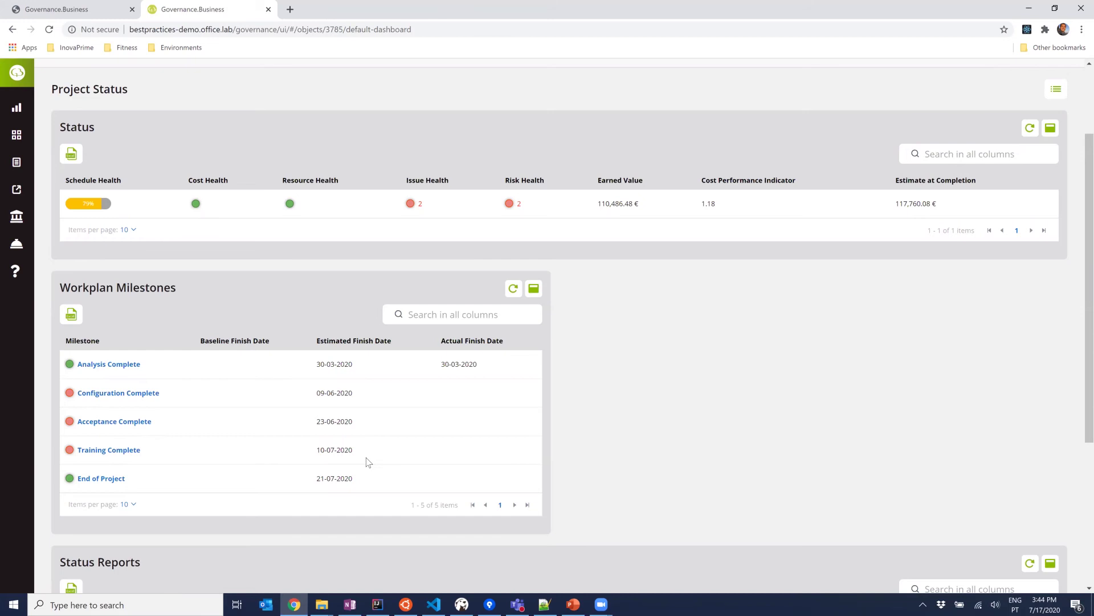
pyautogui.scroll(-2, 368, 462)
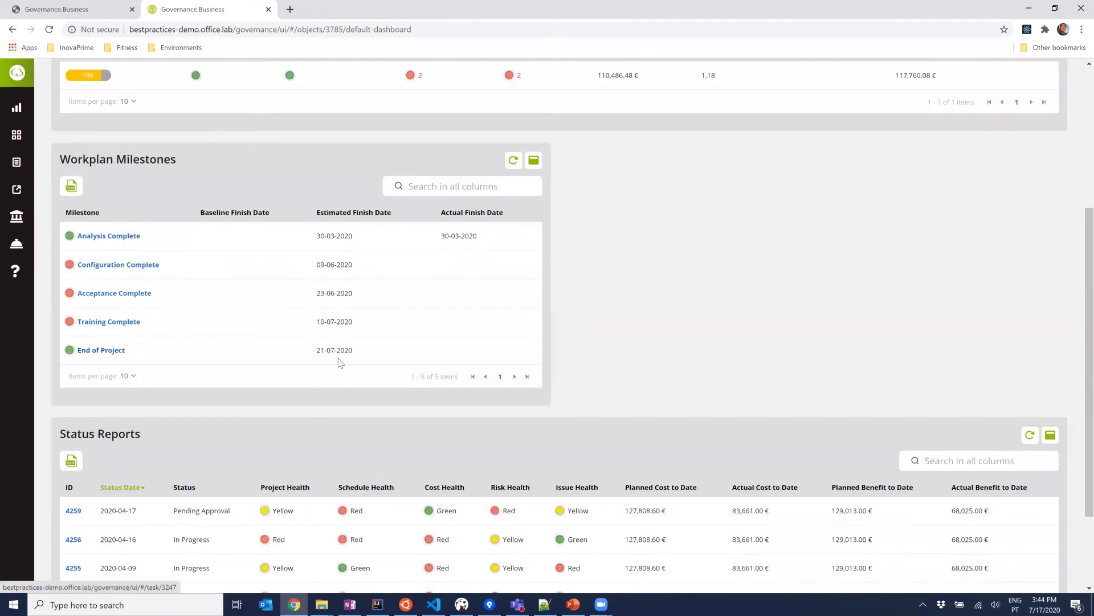
pyautogui.moveTo(362, 356); pyautogui.dragTo(317, 350)
pyautogui.click(359, 357)
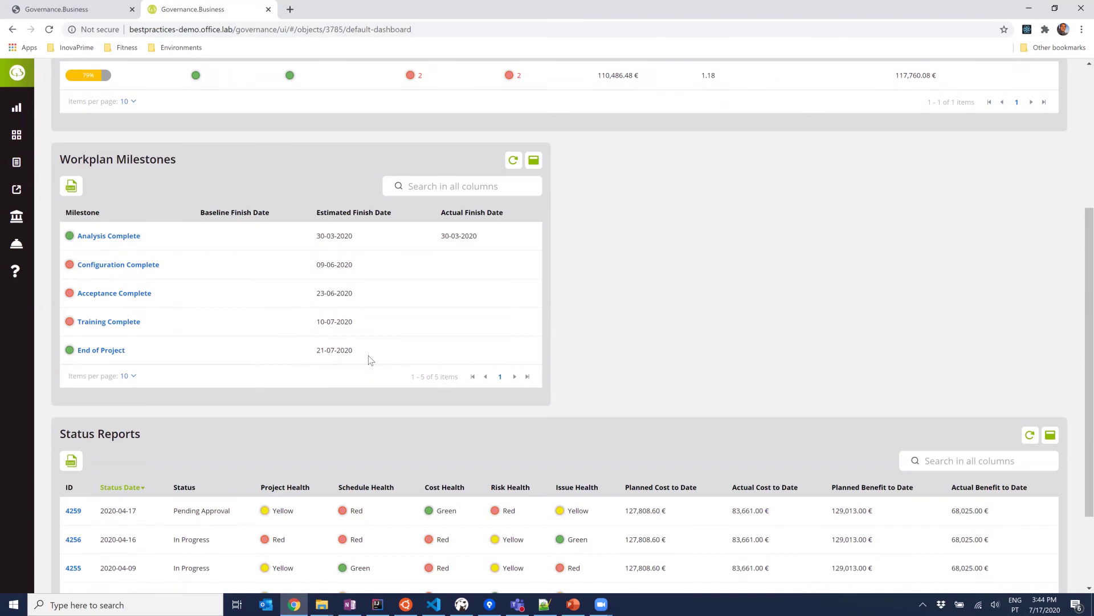
pyautogui.scroll(-2, 370, 359)
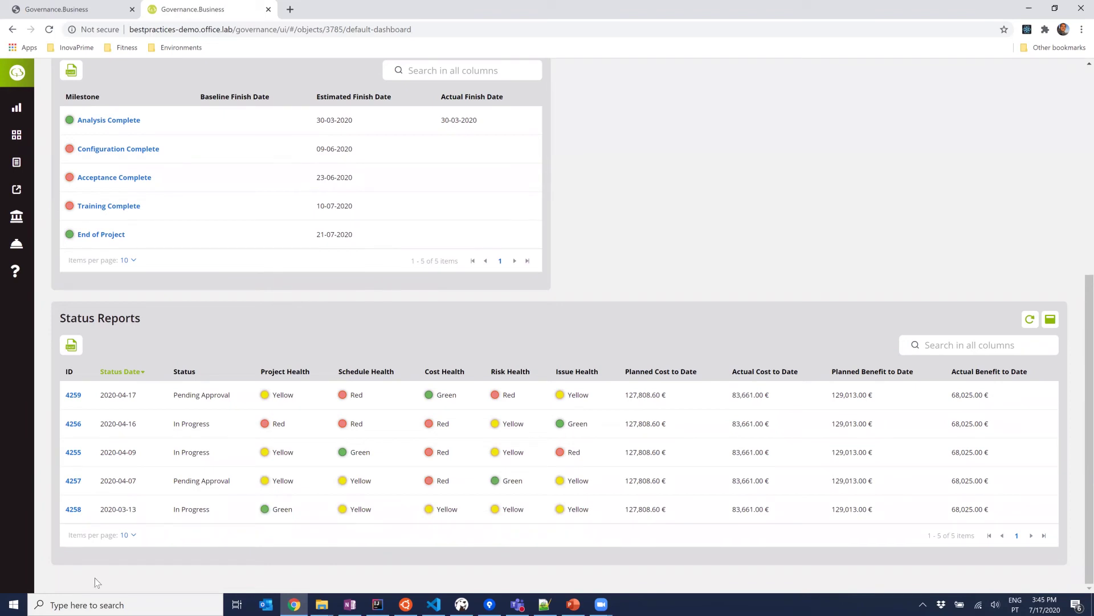
# Step: Open the project's status report dated 2020-04-17 in a new browser tab and examine its General and Project Status sections
pyautogui.middleClick(73, 395)
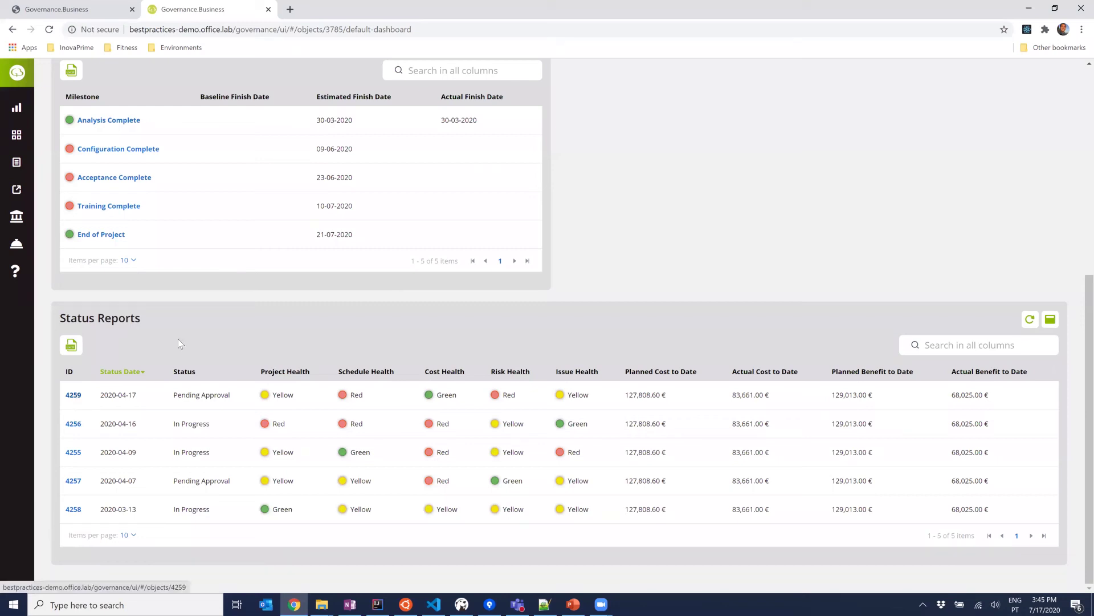
pyautogui.click(335, 9)
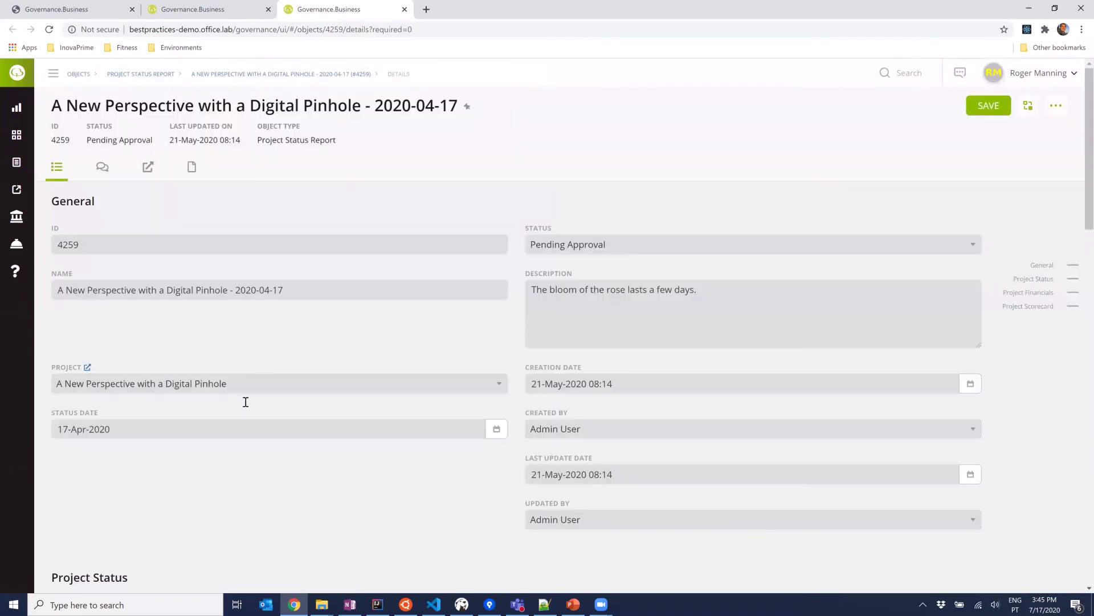
pyautogui.scroll(-1, 257, 465)
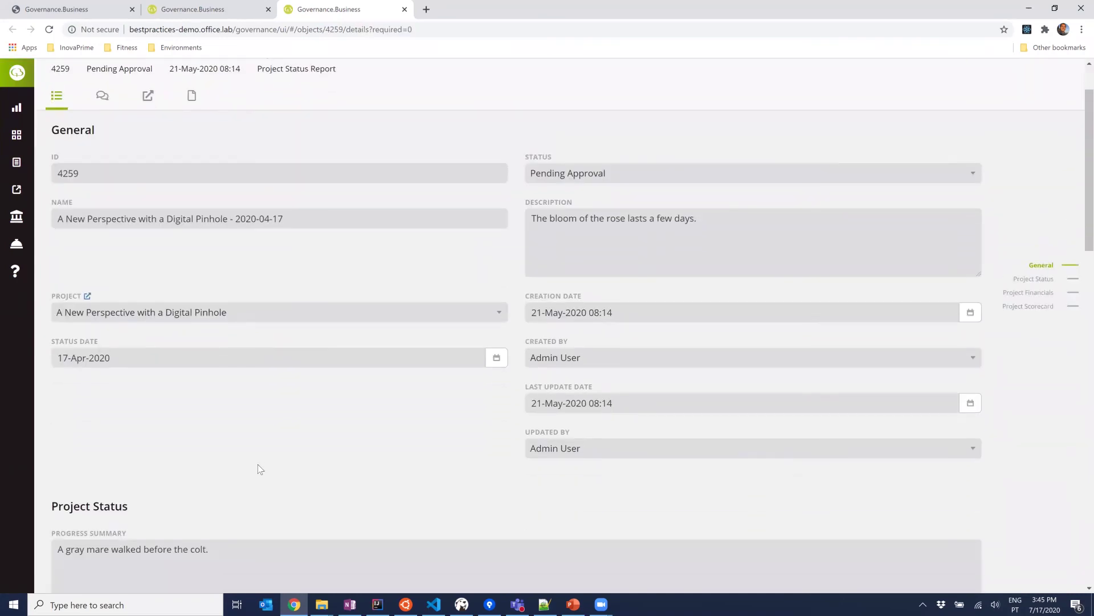
pyautogui.click(114, 357)
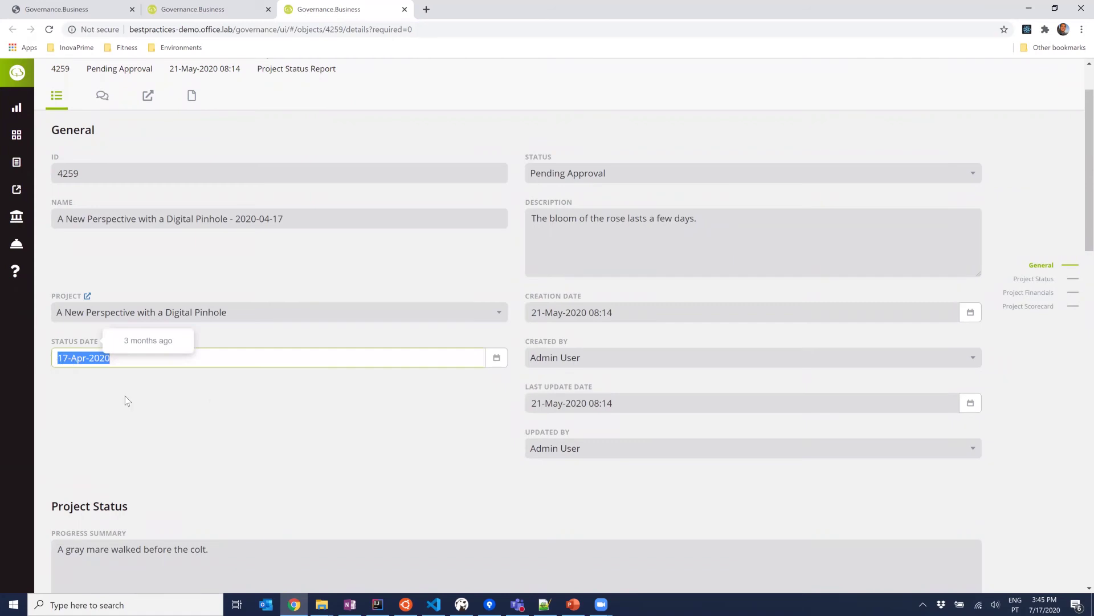
pyautogui.click(243, 466)
pyautogui.scroll(-4, 277, 501)
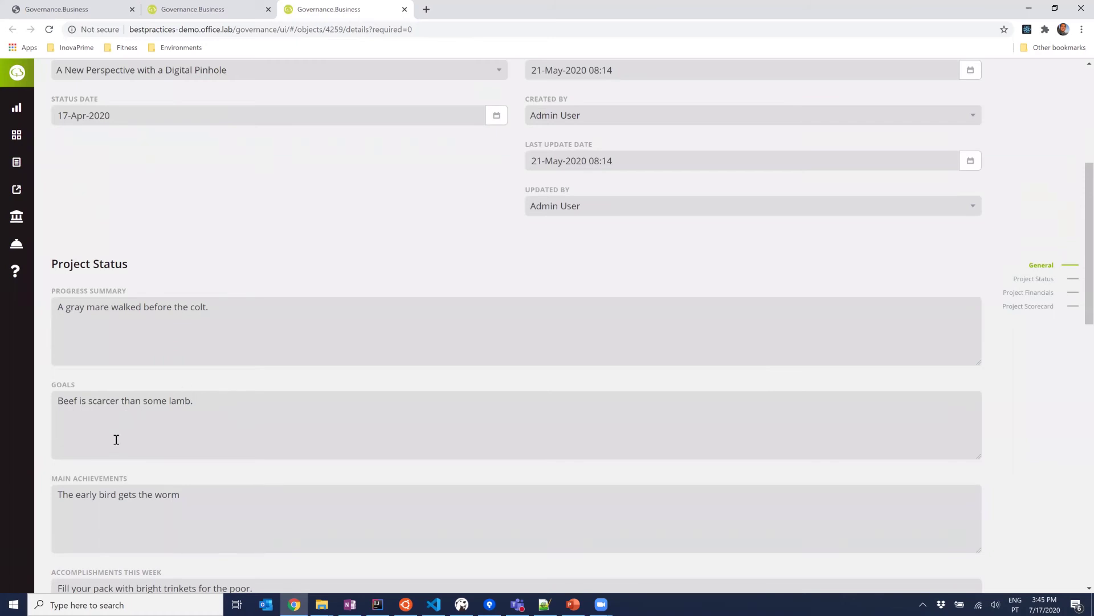
pyautogui.scroll(-4, 245, 485)
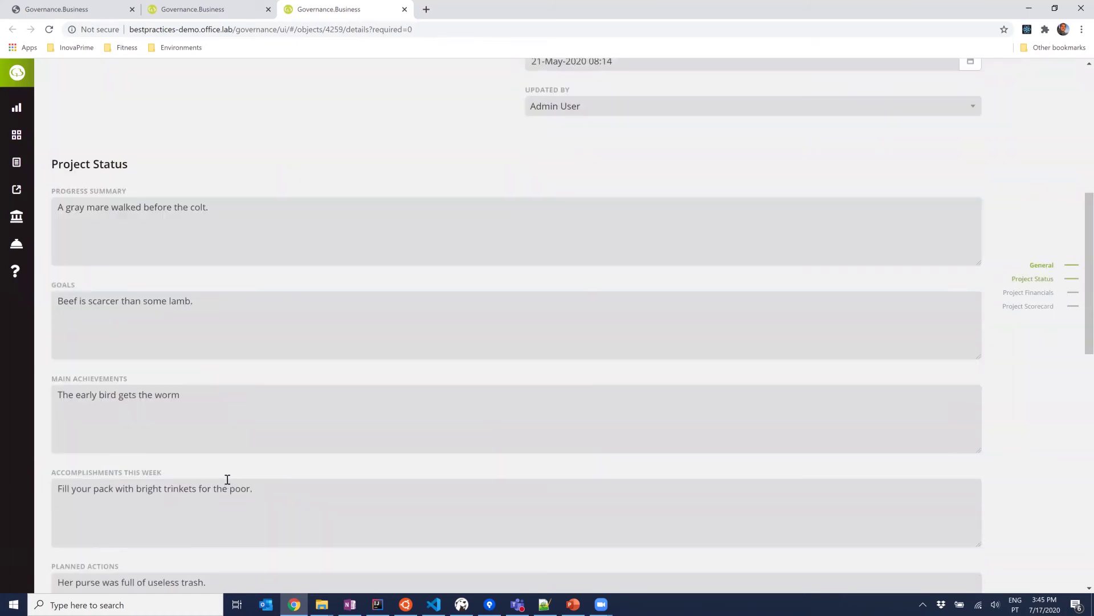
# Step: Review the status report's Project Financials and Project Scorecard health ratings with comments, and close the report's browser tab
pyautogui.scroll(-4, 230, 457)
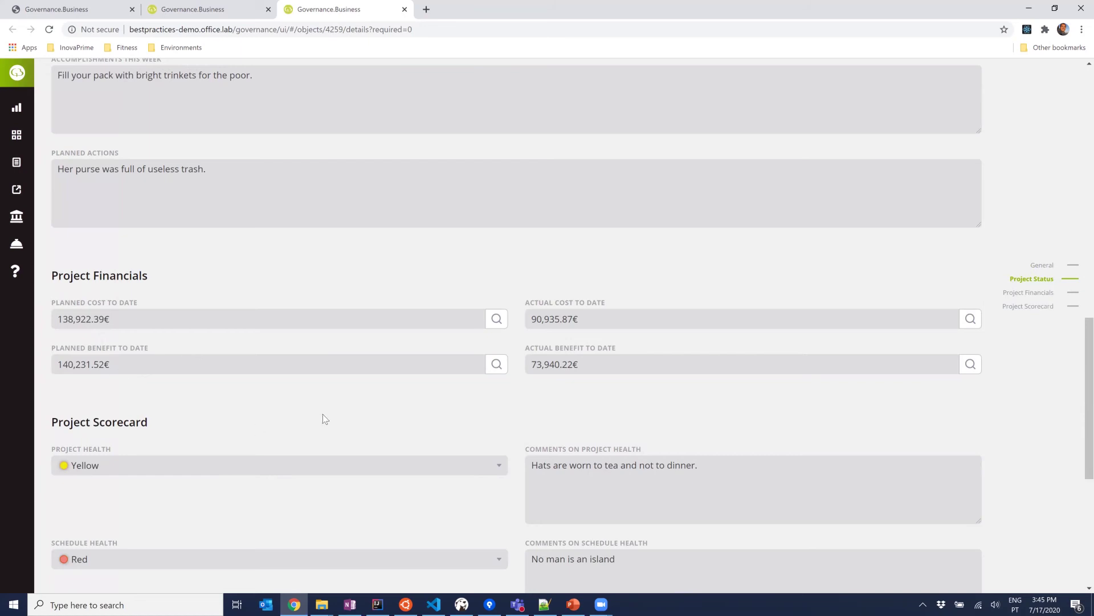
pyautogui.scroll(-2, 323, 414)
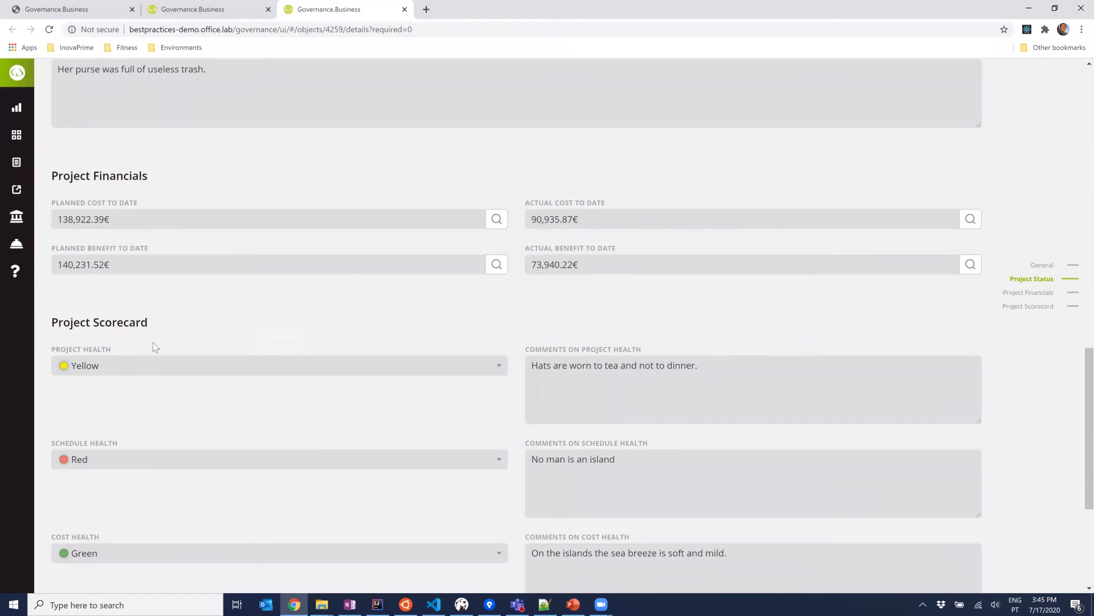
pyautogui.scroll(-1, 153, 342)
pyautogui.scroll(-2, 154, 346)
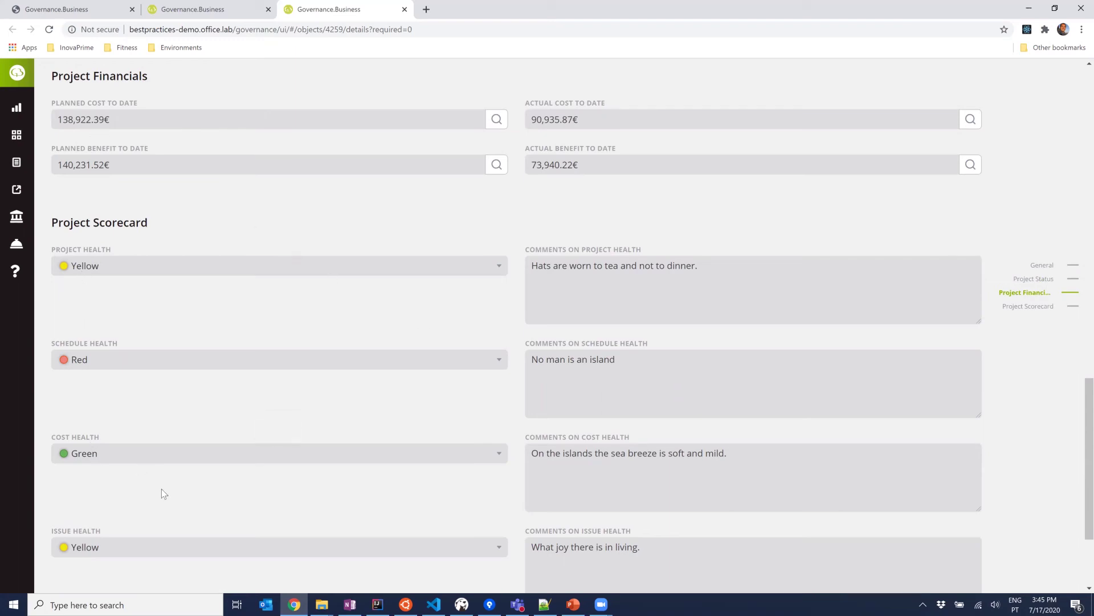
pyautogui.scroll(-3, 162, 488)
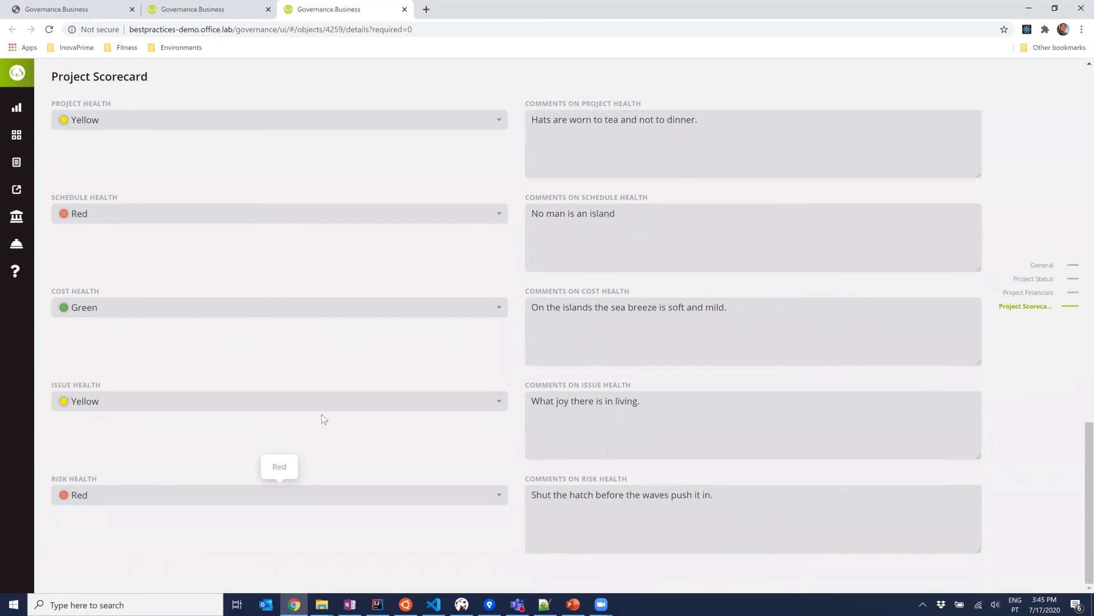
pyautogui.scroll(4, 329, 374)
pyautogui.scroll(15, 328, 371)
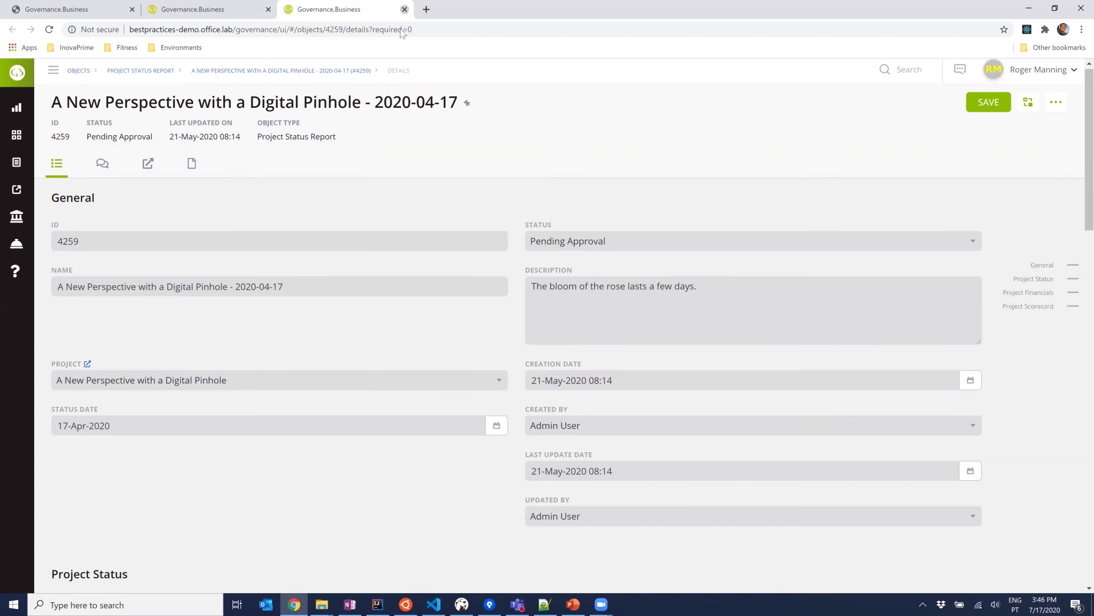
pyautogui.click(404, 9)
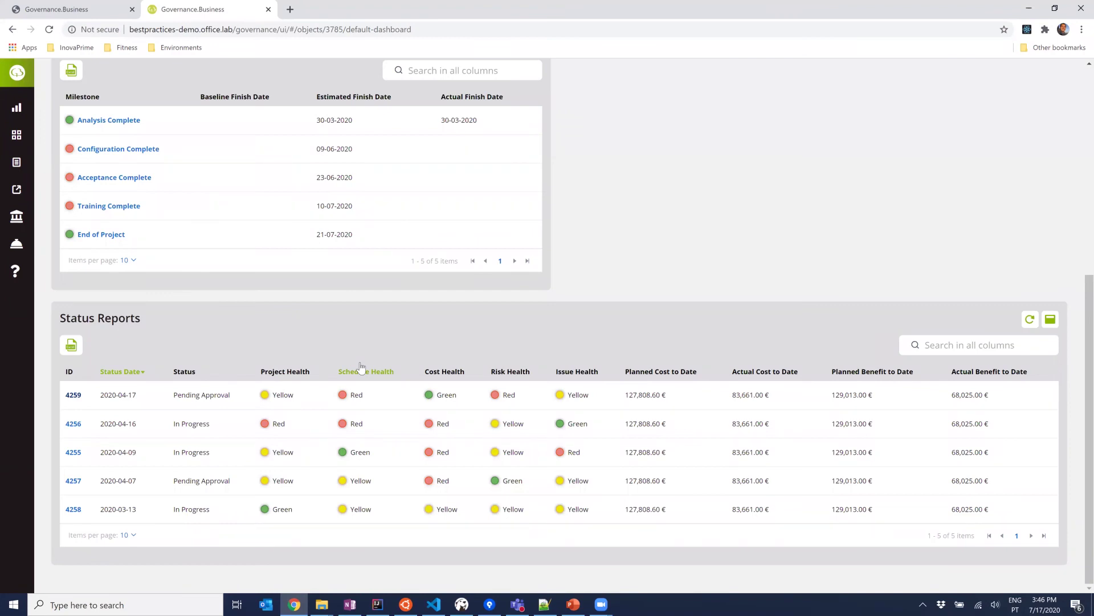
# Step: Show the project's details and examine its general information, contacts, project details, financial information and scoring model
pyautogui.scroll(6, 361, 367)
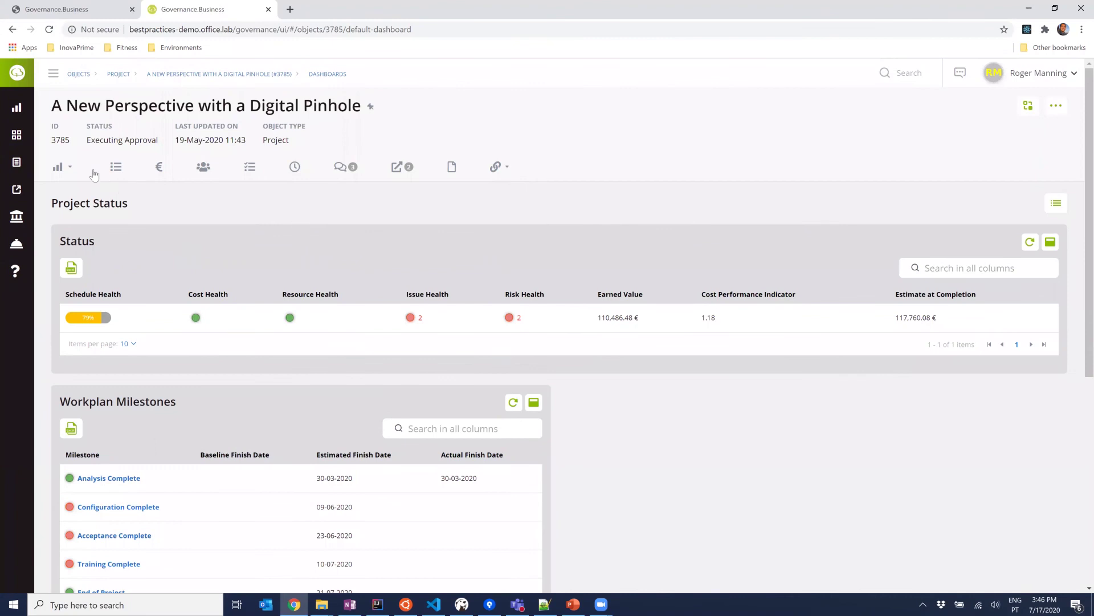
pyautogui.moveTo(73, 173)
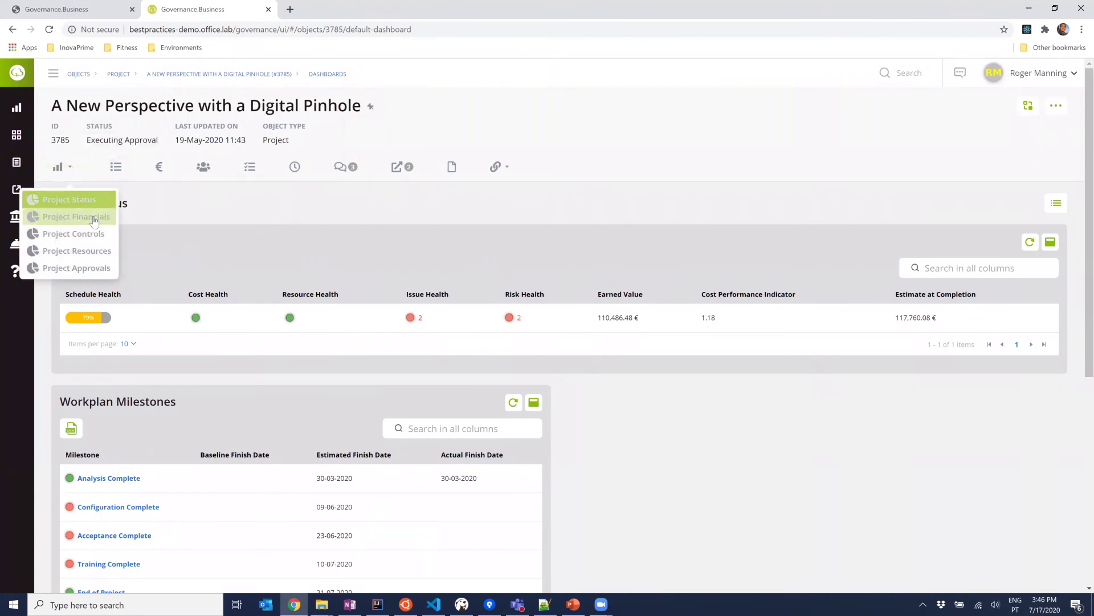
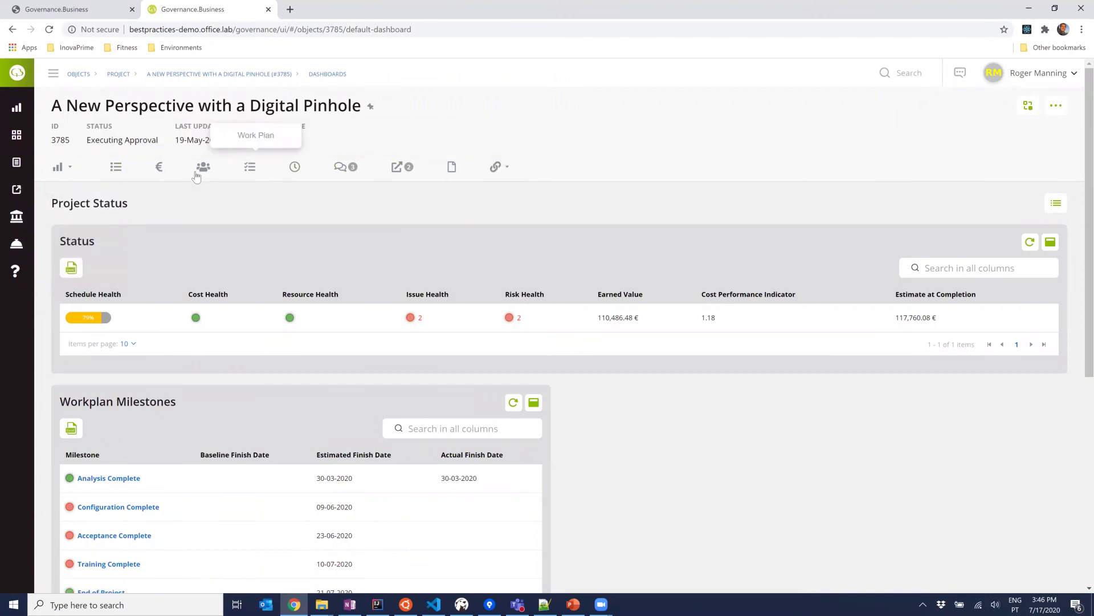
pyautogui.click(115, 176)
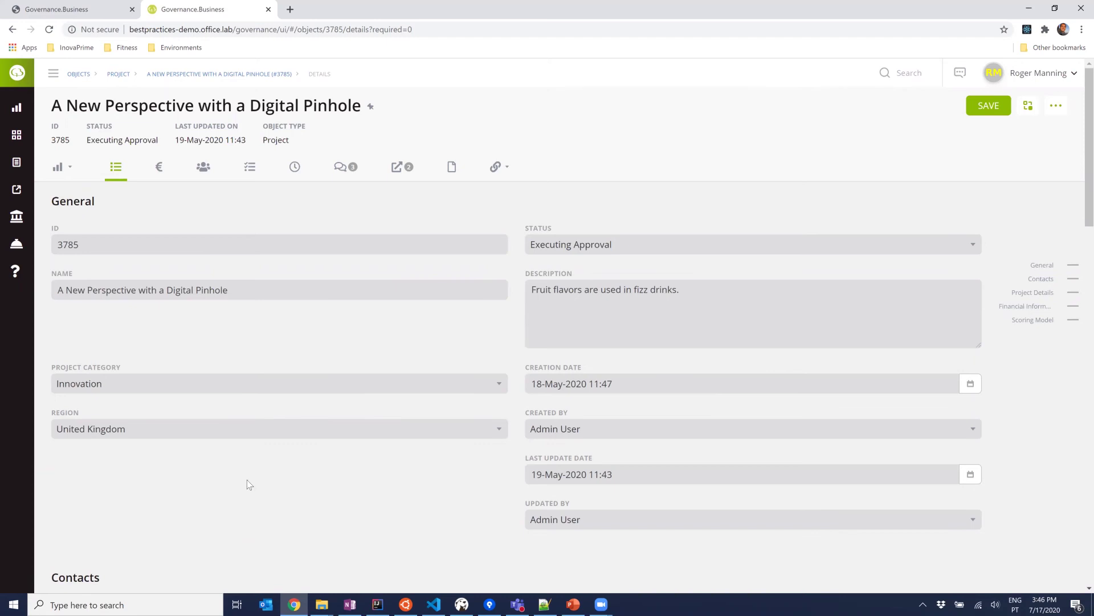
pyautogui.scroll(-2, 247, 474)
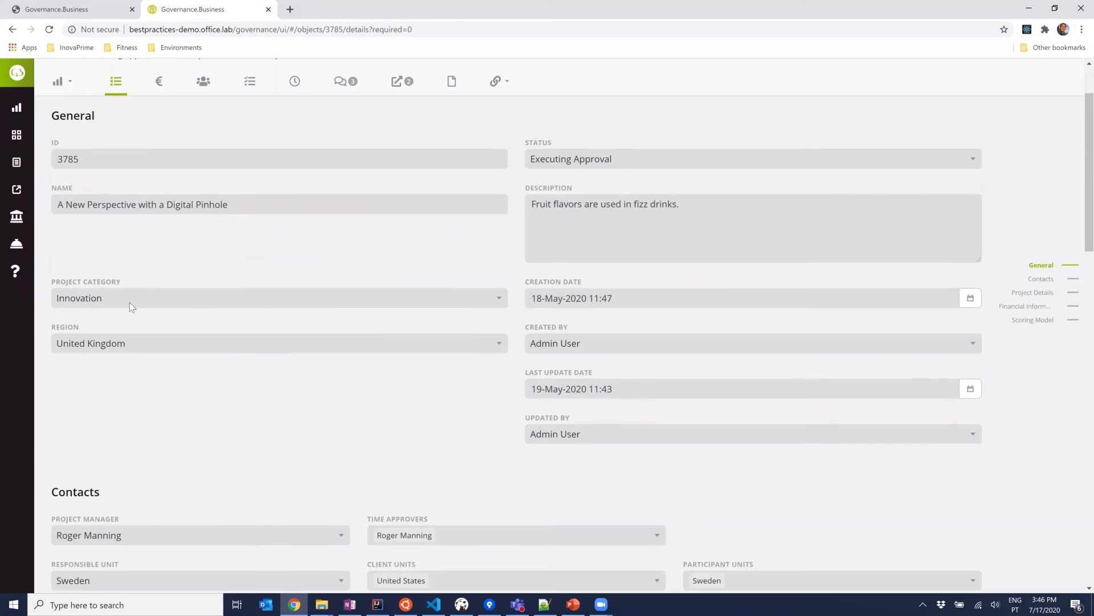
pyautogui.scroll(-1, 165, 393)
pyautogui.scroll(-9, 171, 401)
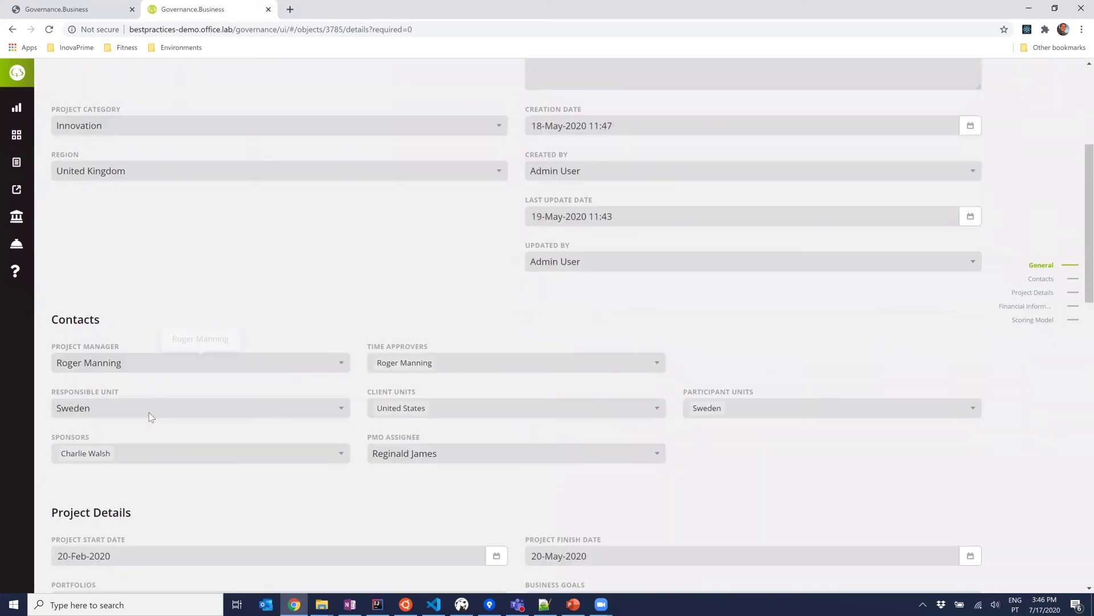
pyautogui.scroll(-8, 279, 351)
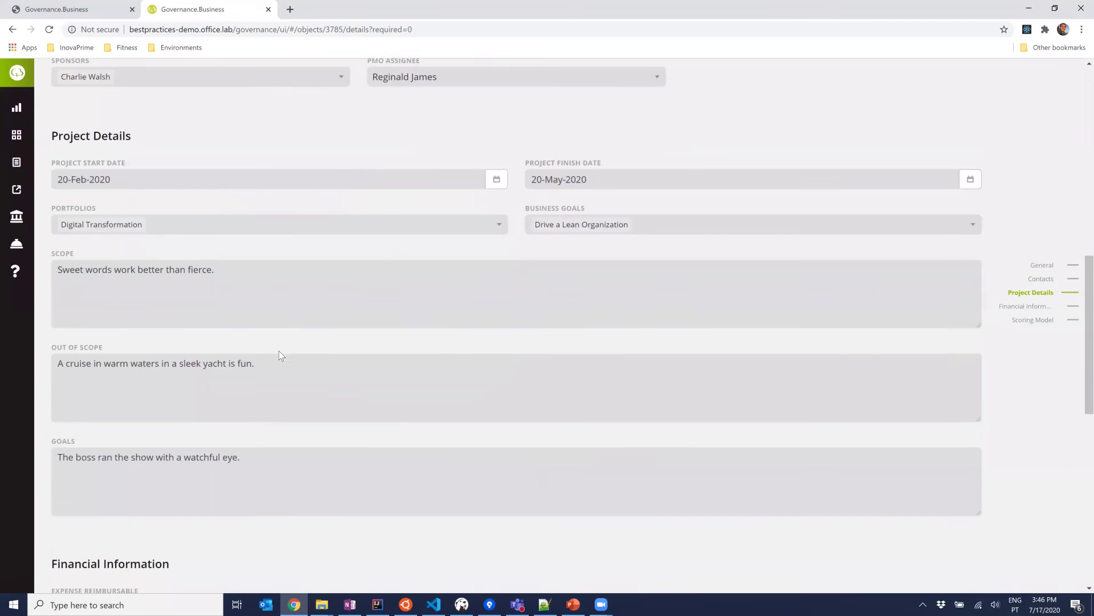
pyautogui.scroll(-2, 272, 381)
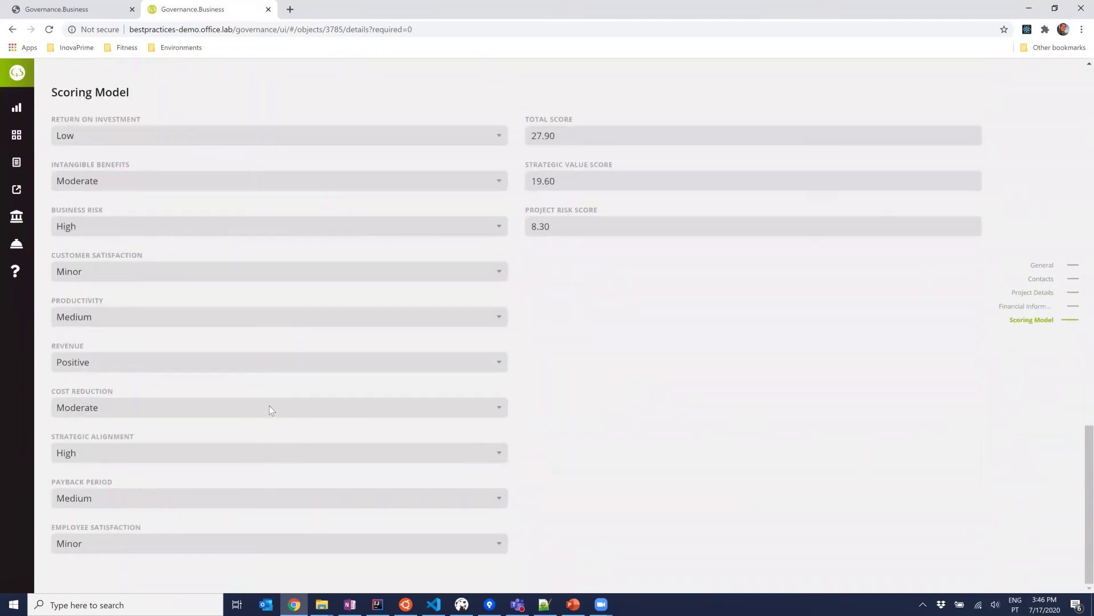
pyautogui.scroll(15, 271, 444)
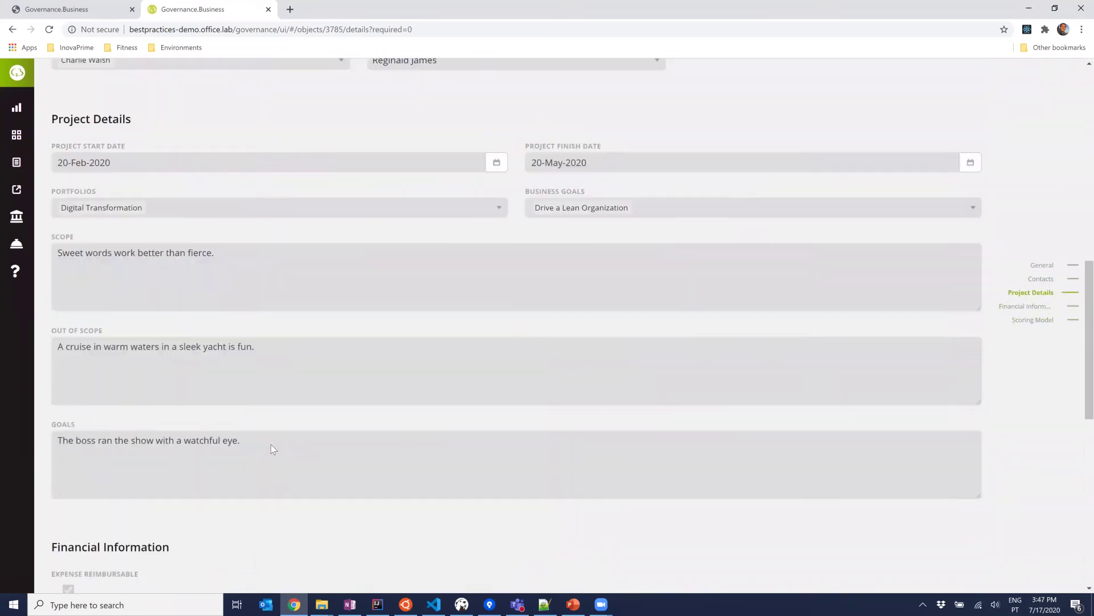
pyautogui.scroll(7, 271, 445)
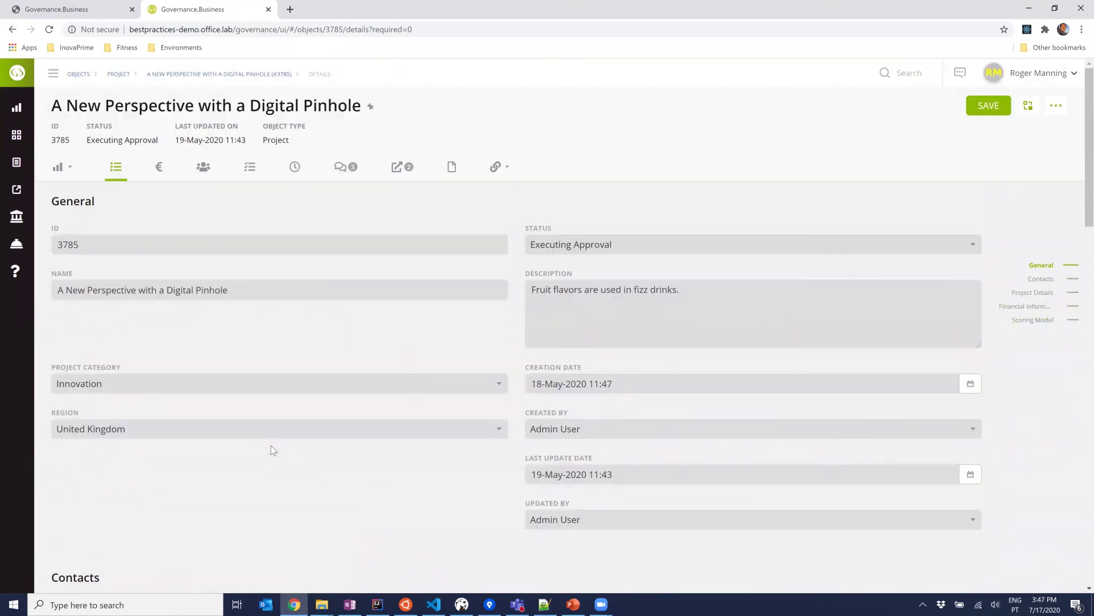
# Step: Review the project's financial plan for costs and benefits, and look at the kinds of related objects linked to the project
pyautogui.click(159, 167)
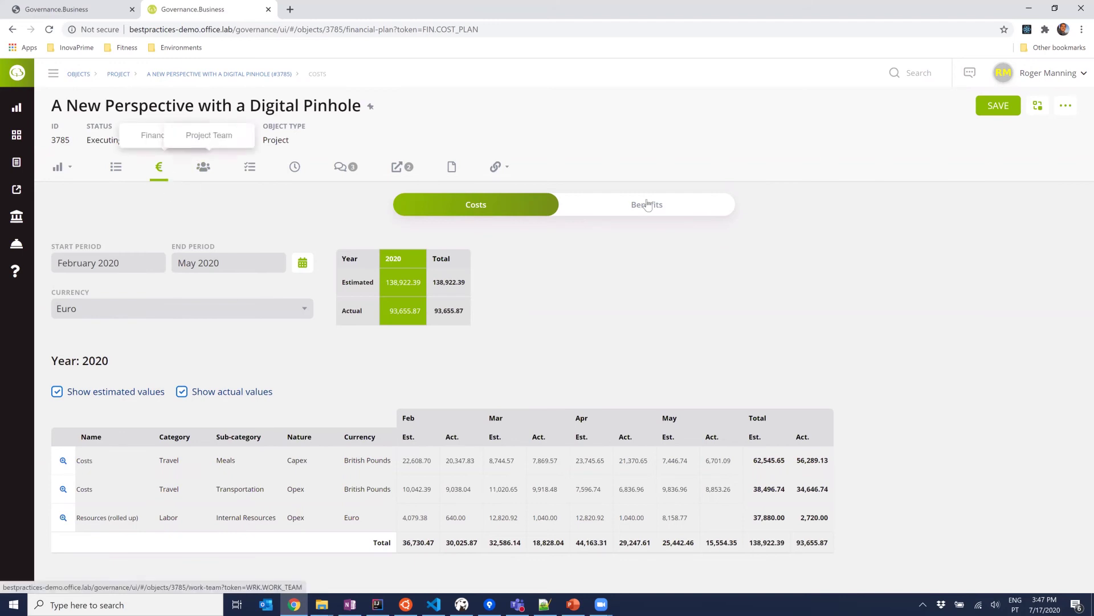
pyautogui.click(681, 212)
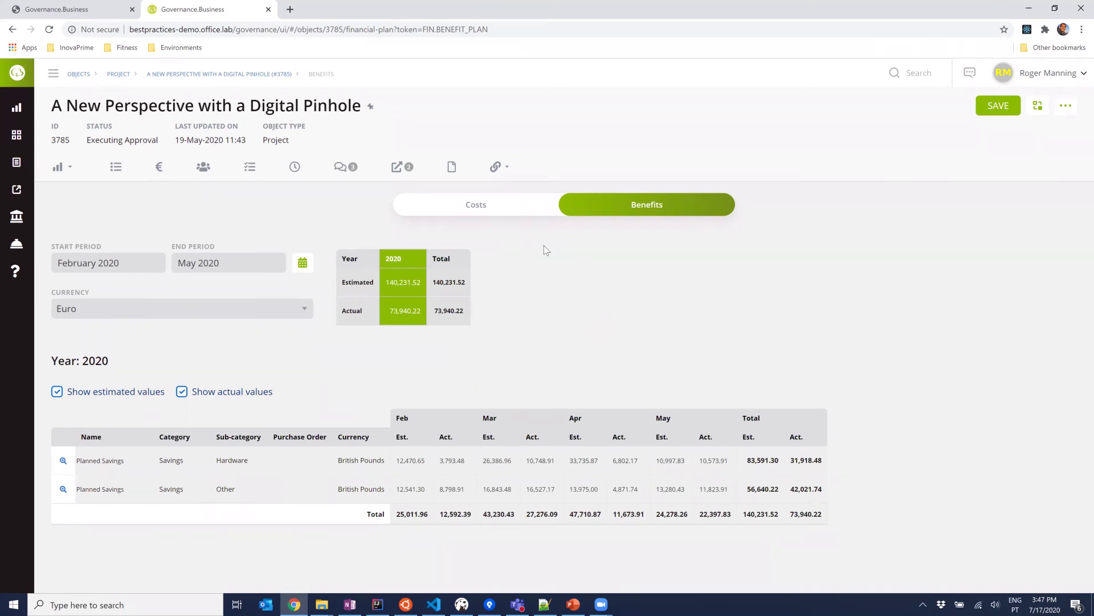
pyautogui.click(511, 178)
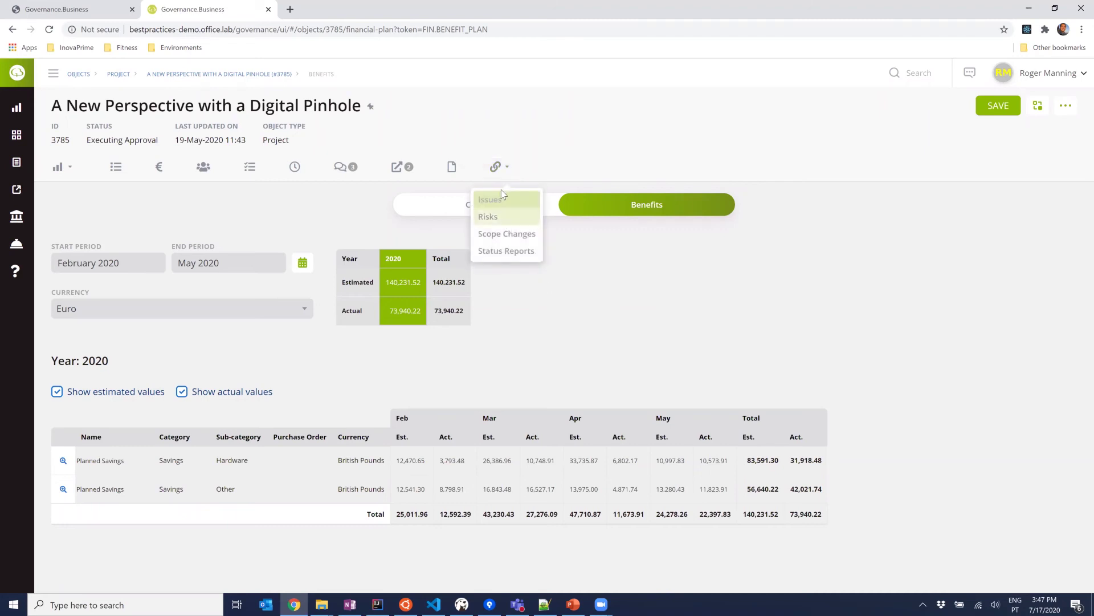
pyautogui.click(647, 342)
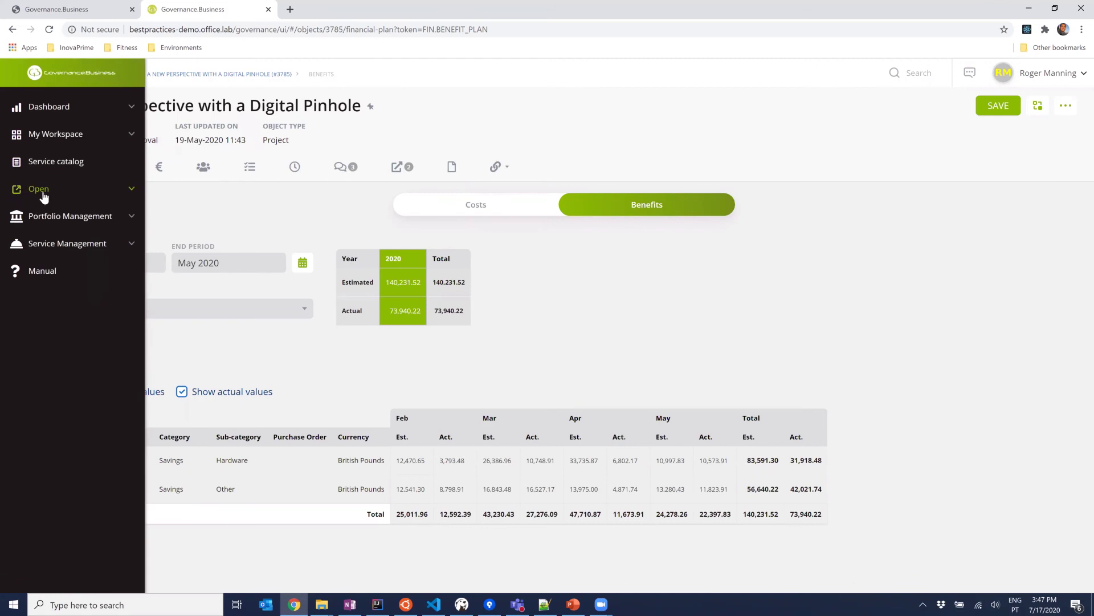
# Step: Open the list of all objects and filter it by the object type Project
pyautogui.click(44, 197)
pyautogui.click(32, 216)
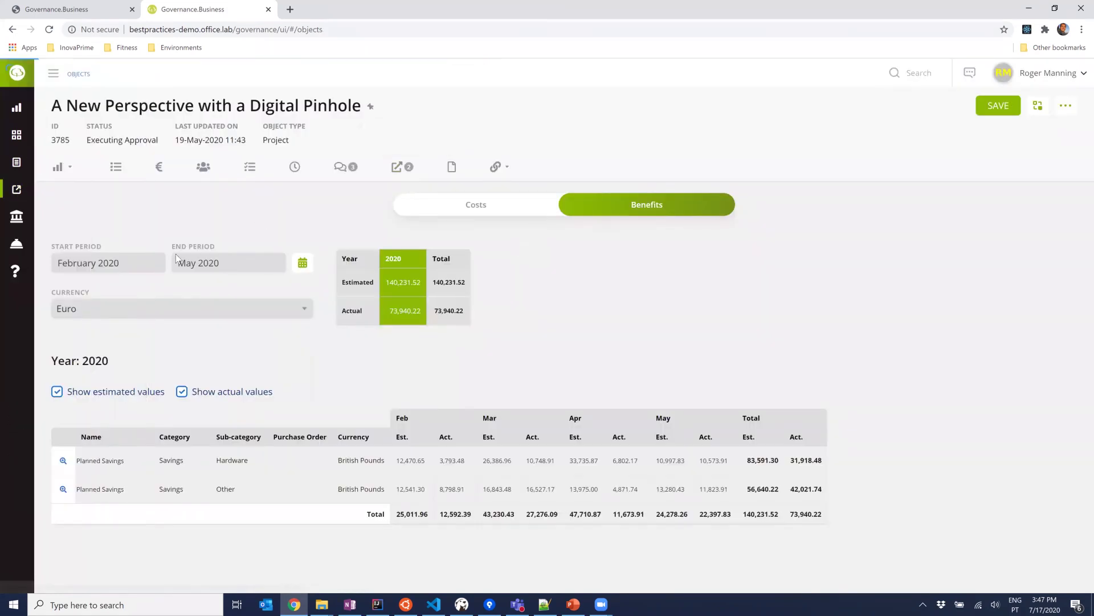
pyautogui.click(98, 138)
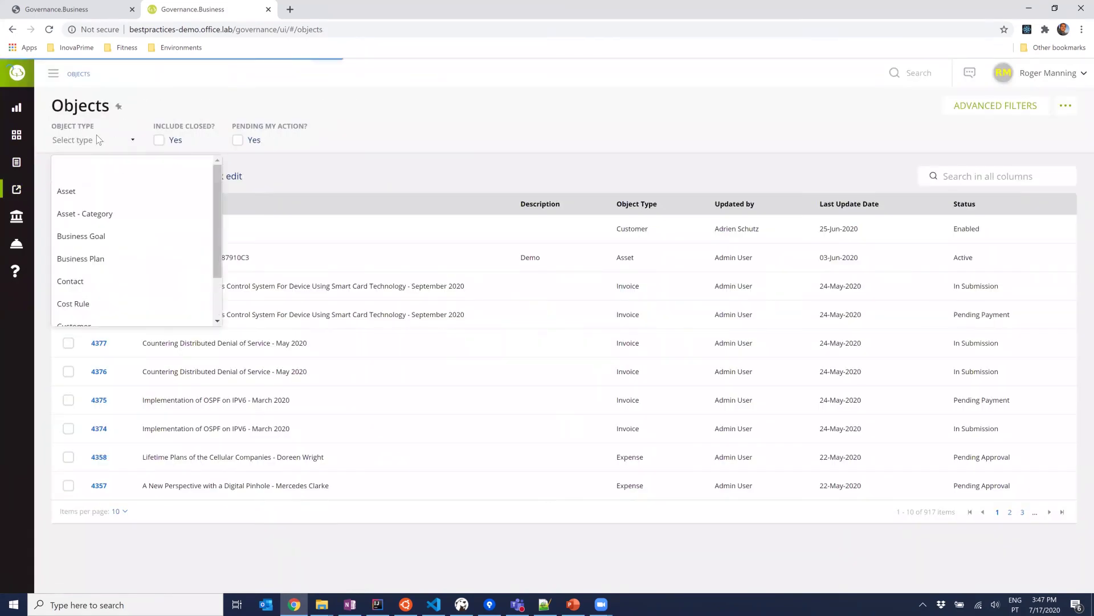
pyautogui.write('project')
pyautogui.press('Return')
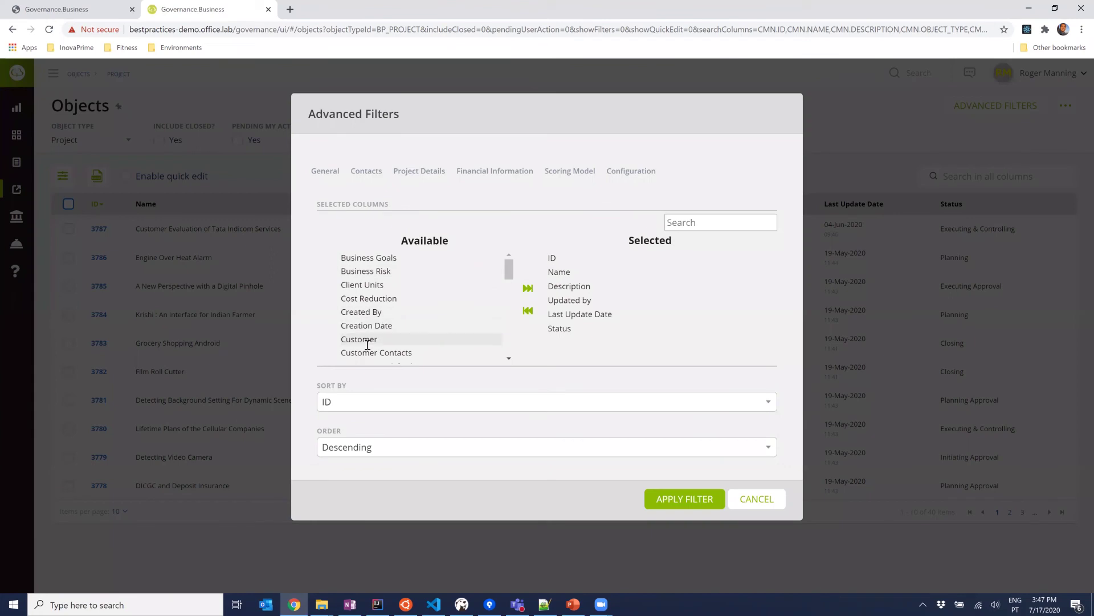
# Step: Add the Customer column to the project list through the advanced filters and sort the list by Customer in descending order
pyautogui.doubleClick(368, 340)
pyautogui.click(686, 503)
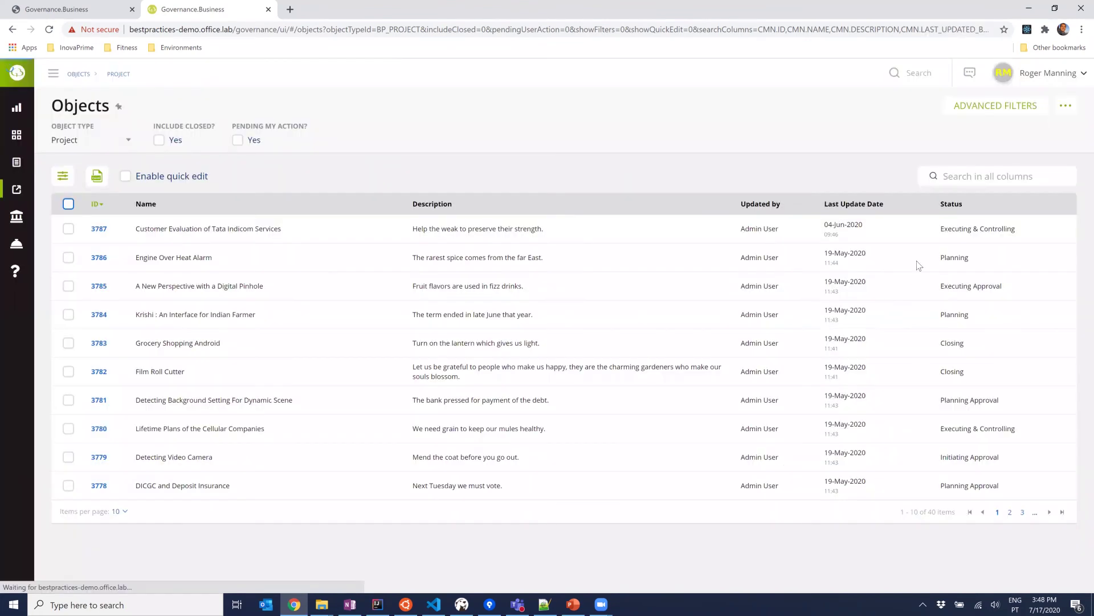
pyautogui.click(1022, 204)
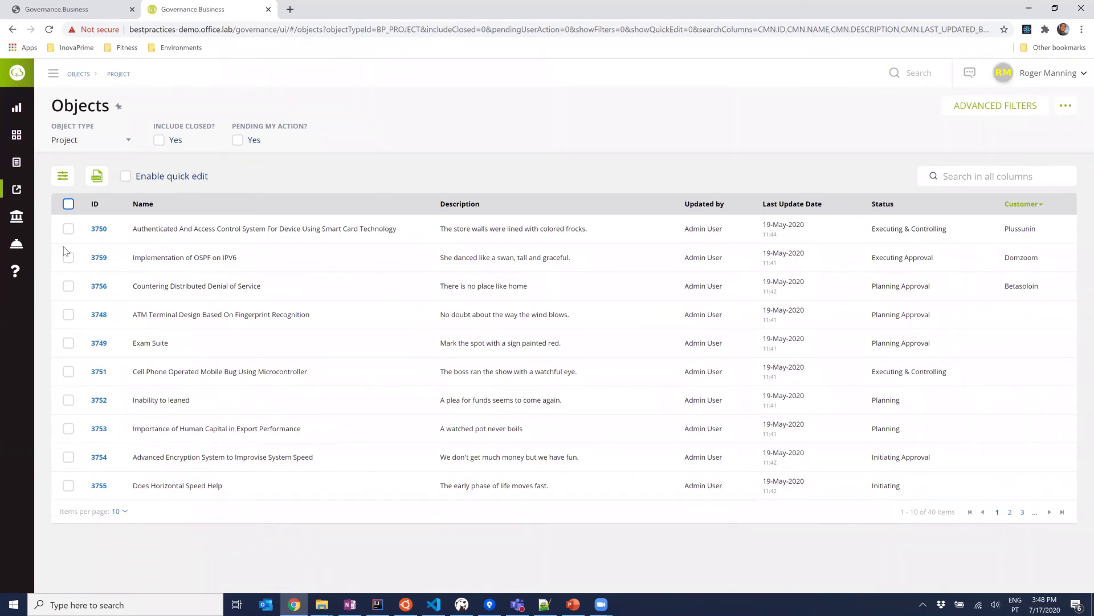
# Step: Open the project Authenticated And Access Control System For Device Using Smart Card Technology and examine its status, workplan milestones and status reports
pyautogui.click(99, 229)
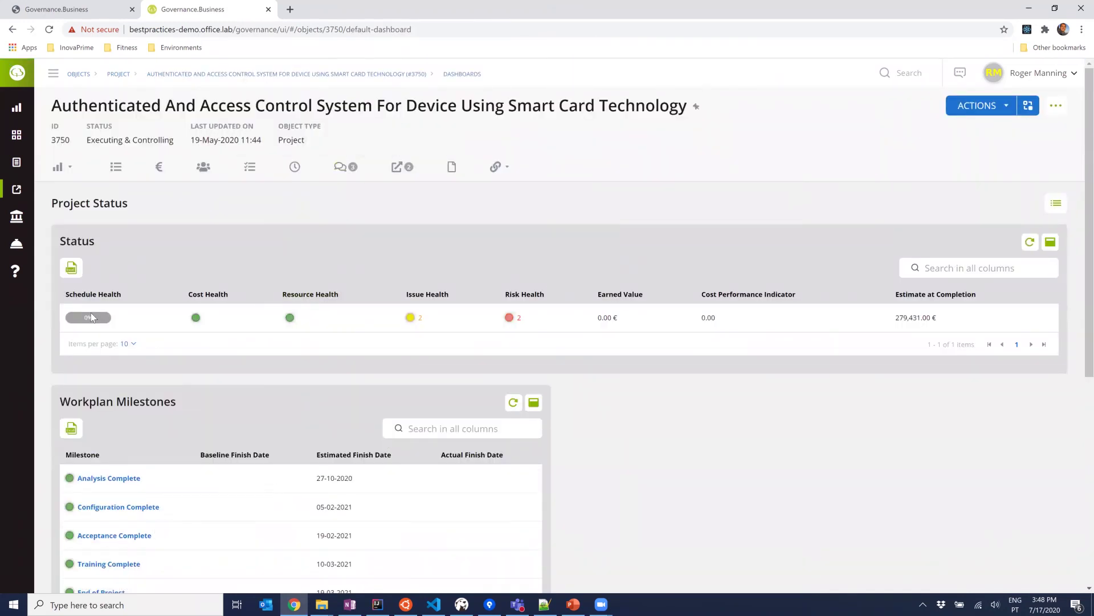
pyautogui.scroll(-2, 198, 480)
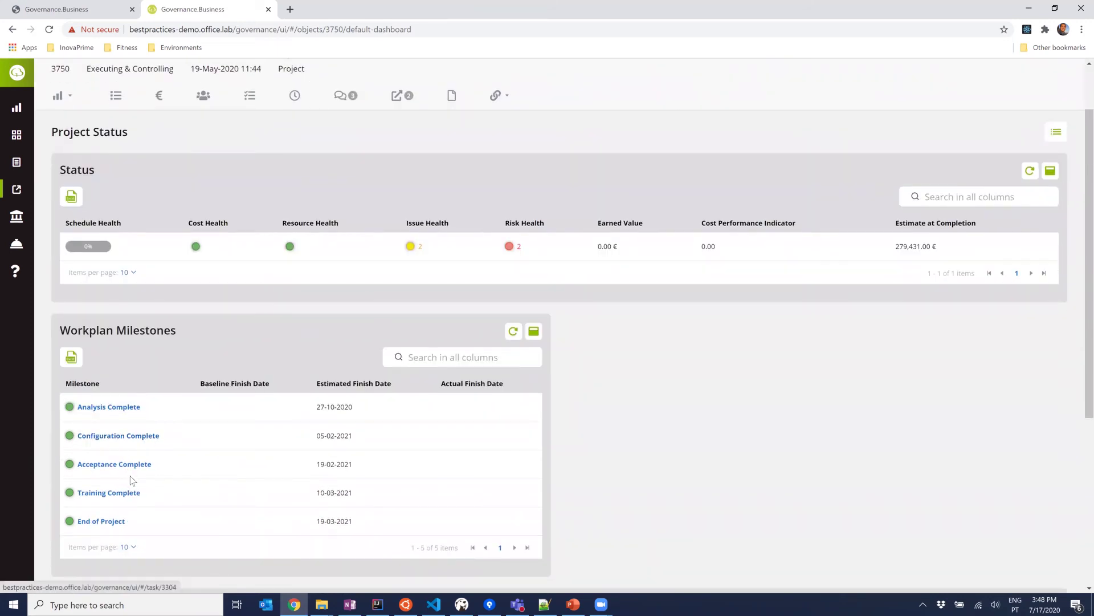
pyautogui.scroll(-4, 135, 485)
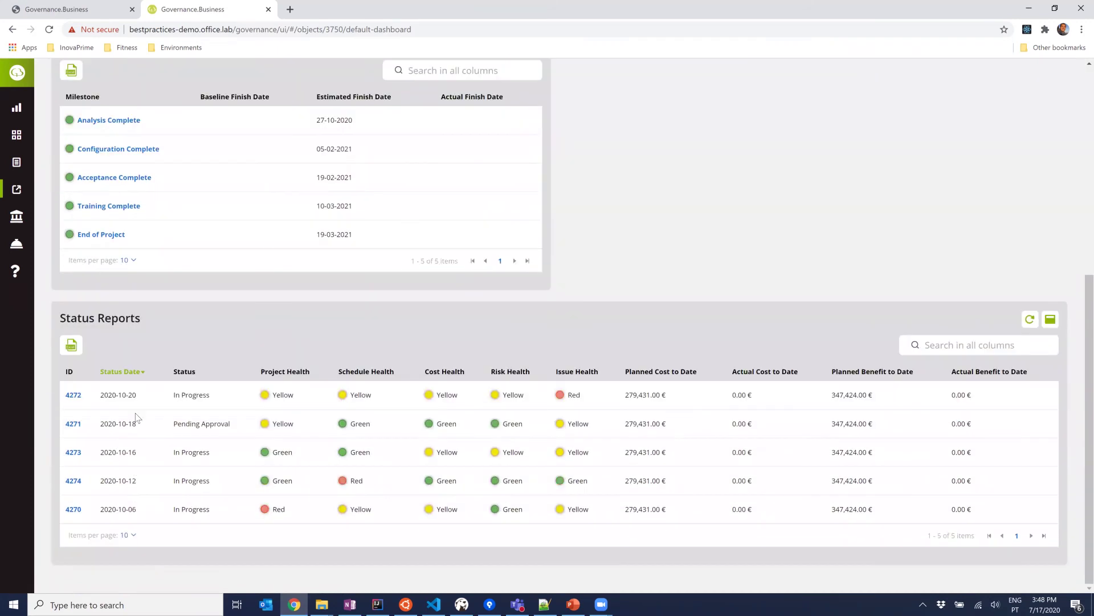
pyautogui.scroll(6, 165, 444)
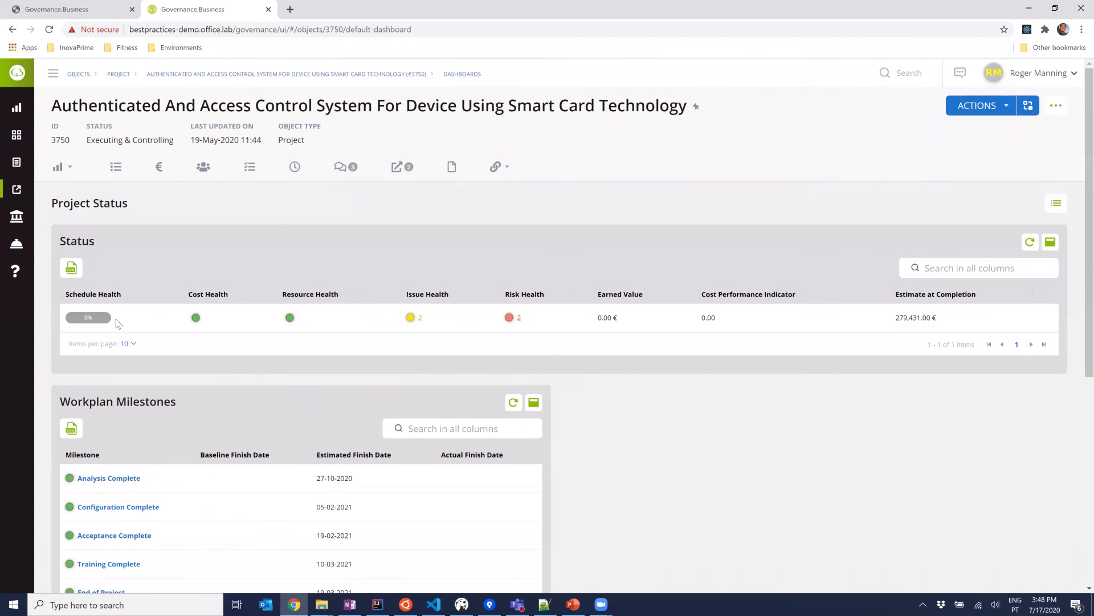
# Step: Review the project's details form, from the general information and contacts through the financial information and scoring model
pyautogui.click(116, 166)
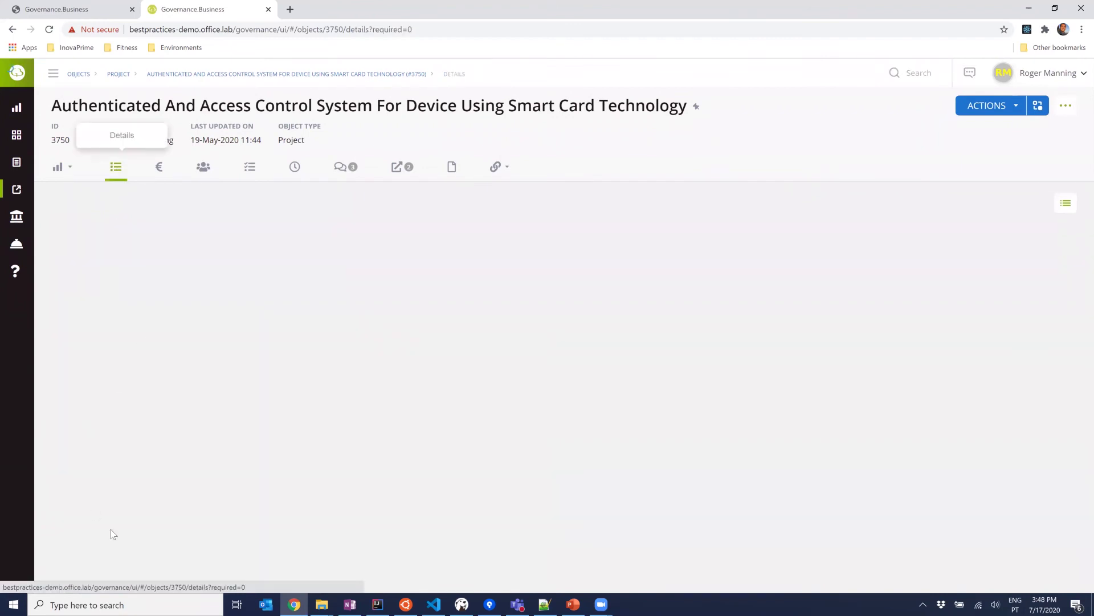
pyautogui.scroll(-8, 328, 452)
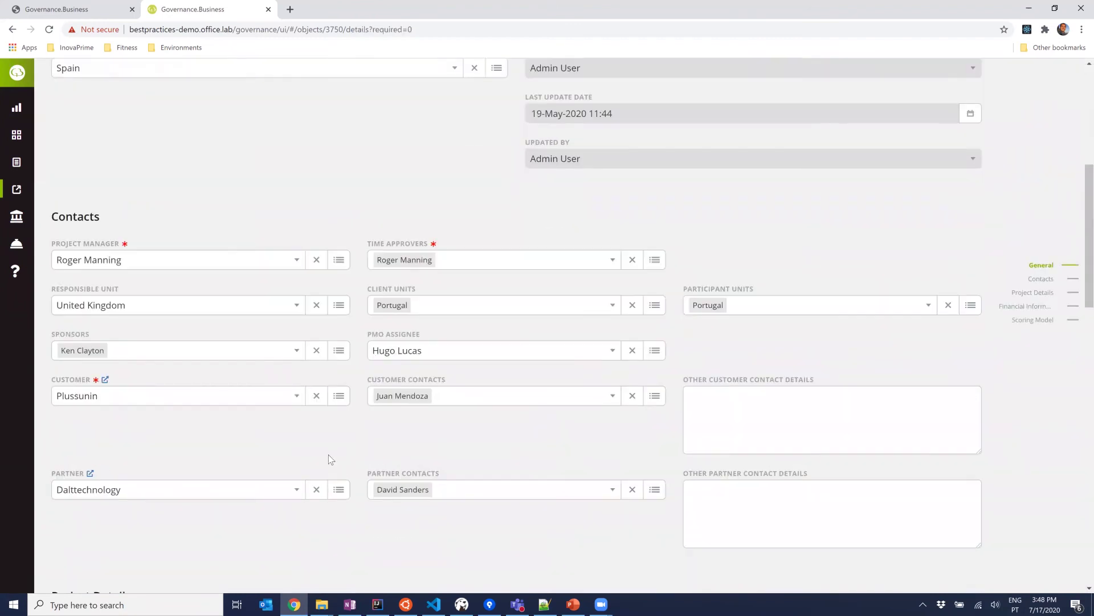
pyautogui.scroll(-13, 329, 455)
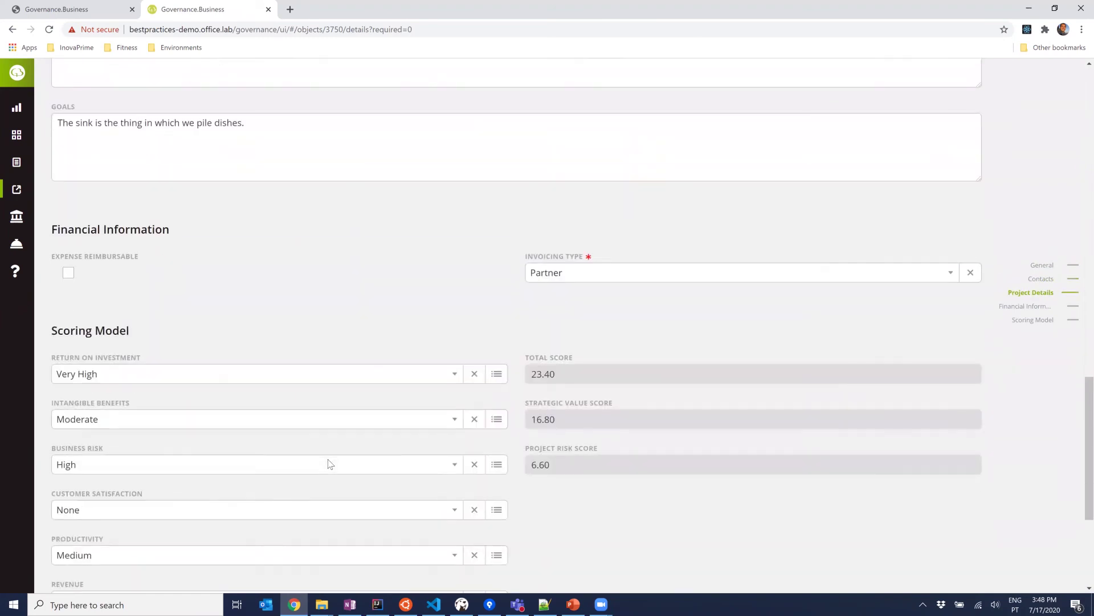
pyautogui.scroll(20, 328, 461)
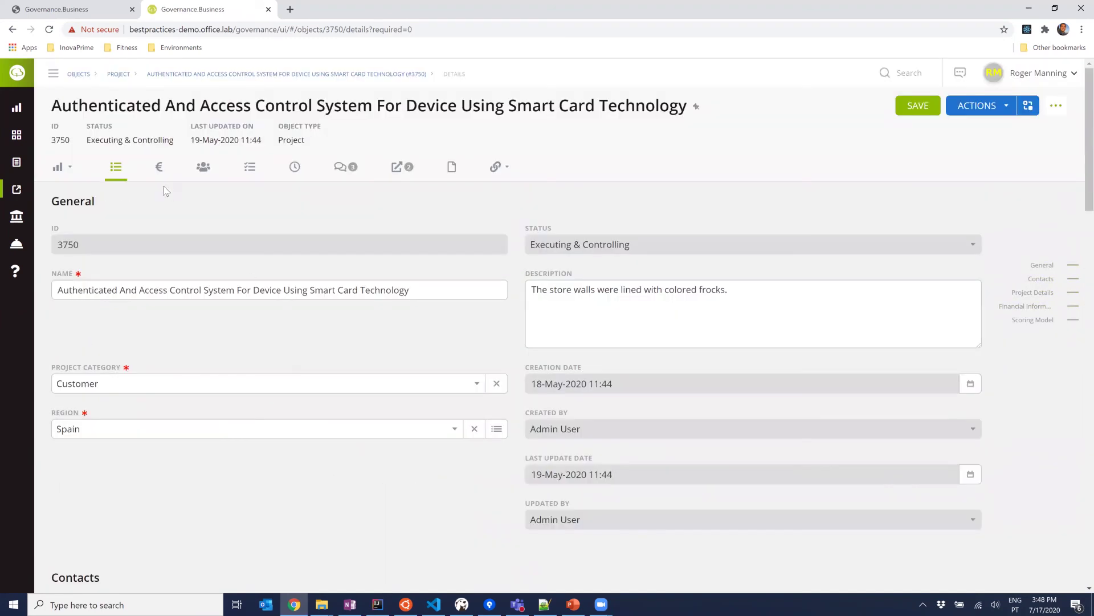
# Step: Examine the monthly rolled-up resource costs in the project's 2020 cost plan, and view the project's work team
pyautogui.click(159, 168)
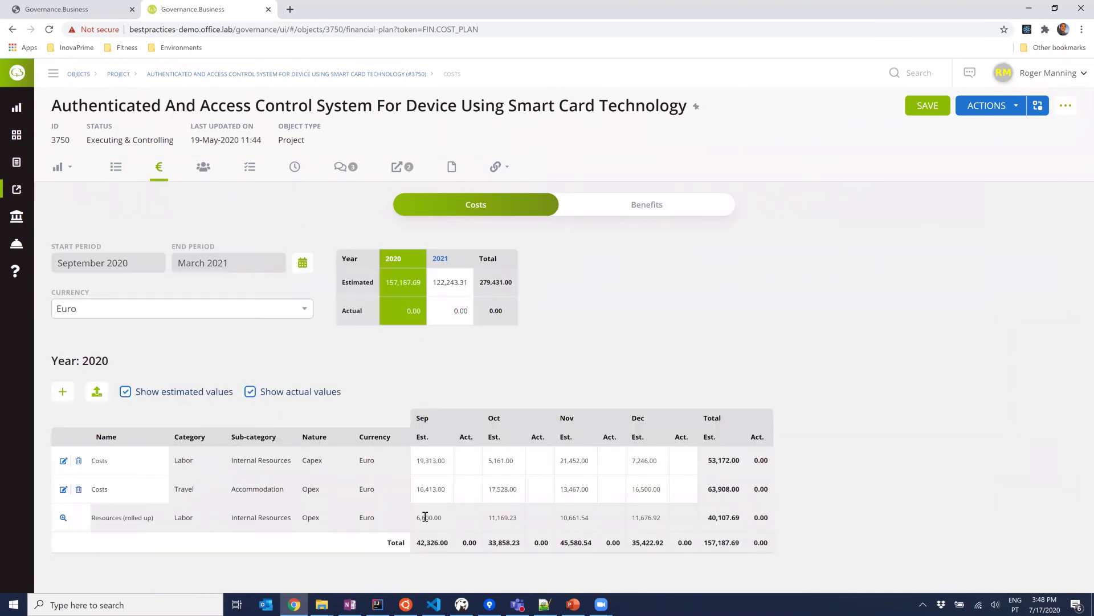
pyautogui.moveTo(416, 517); pyautogui.dragTo(585, 515)
pyautogui.click(665, 517)
pyautogui.doubleClick(418, 517)
pyautogui.click(667, 518)
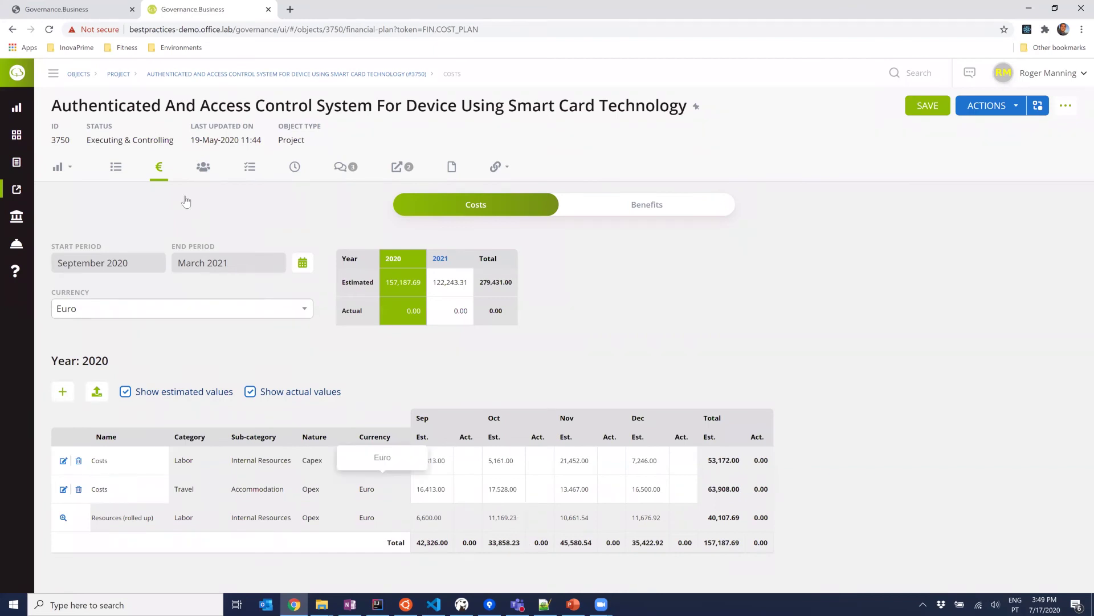
pyautogui.click(205, 168)
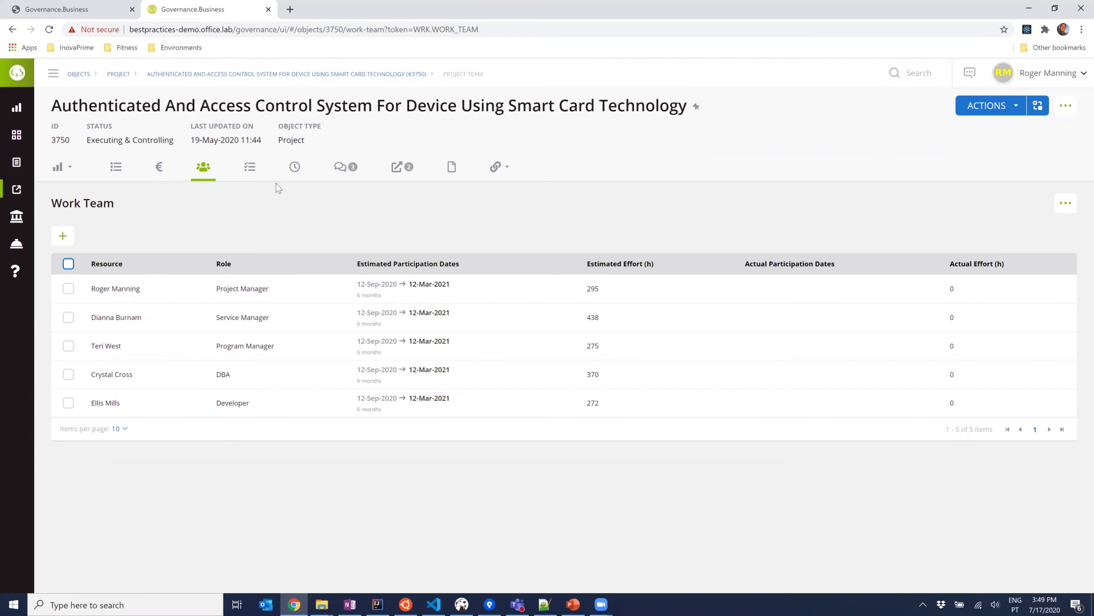
# Step: Open the project's work plan and expand Project Governance, Implementation and Milestone Table to examine their tasks and Gantt bars
pyautogui.click(250, 166)
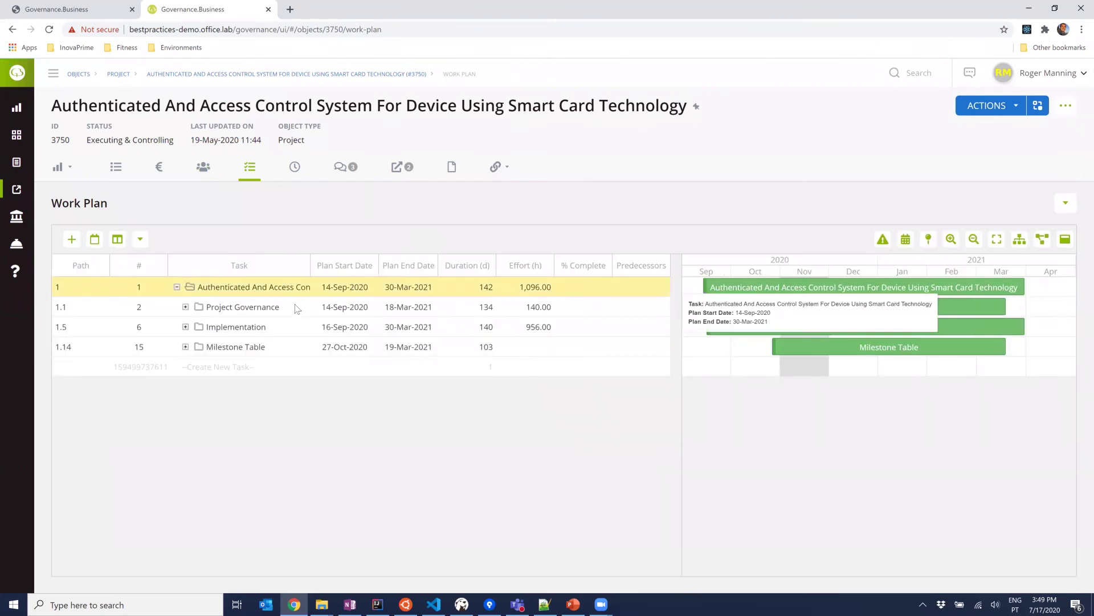
pyautogui.click(185, 307)
pyautogui.click(185, 387)
pyautogui.click(185, 507)
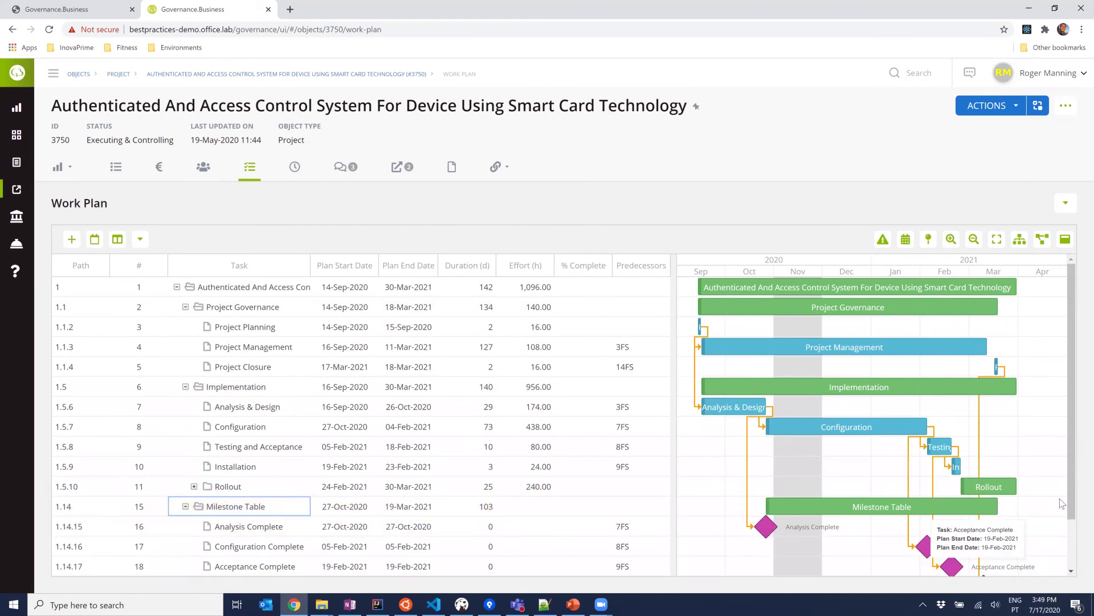
pyautogui.scroll(-1, 1055, 481)
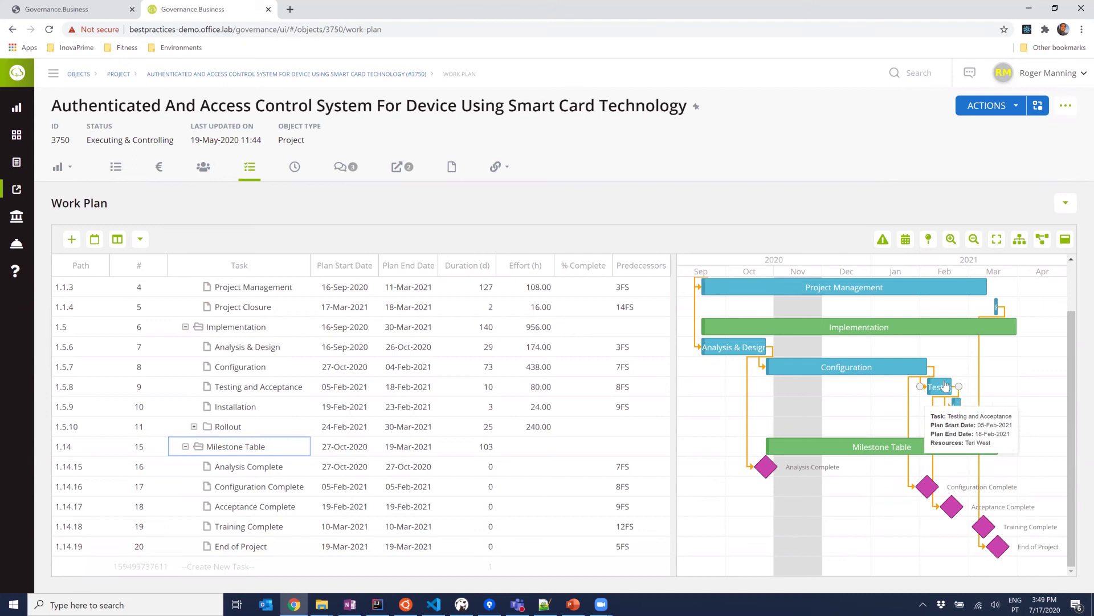
# Step: Try to move the Configuration task on the Gantt chart to 01-Oct-2020 through 12-Jan-2021
pyautogui.moveTo(914, 367); pyautogui.dragTo(873, 367)
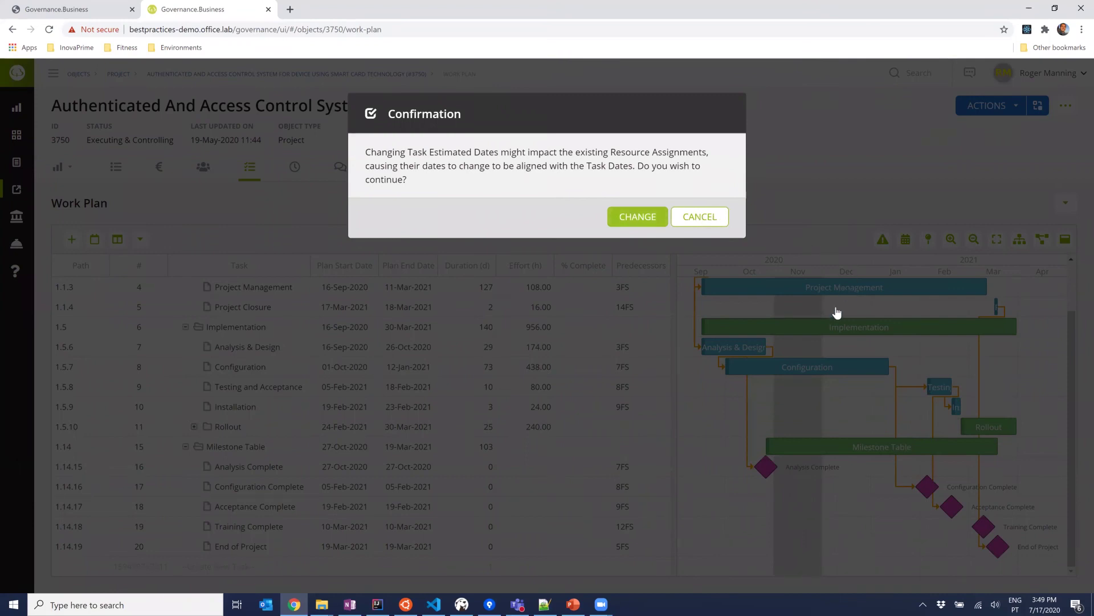
pyautogui.press('Escape')
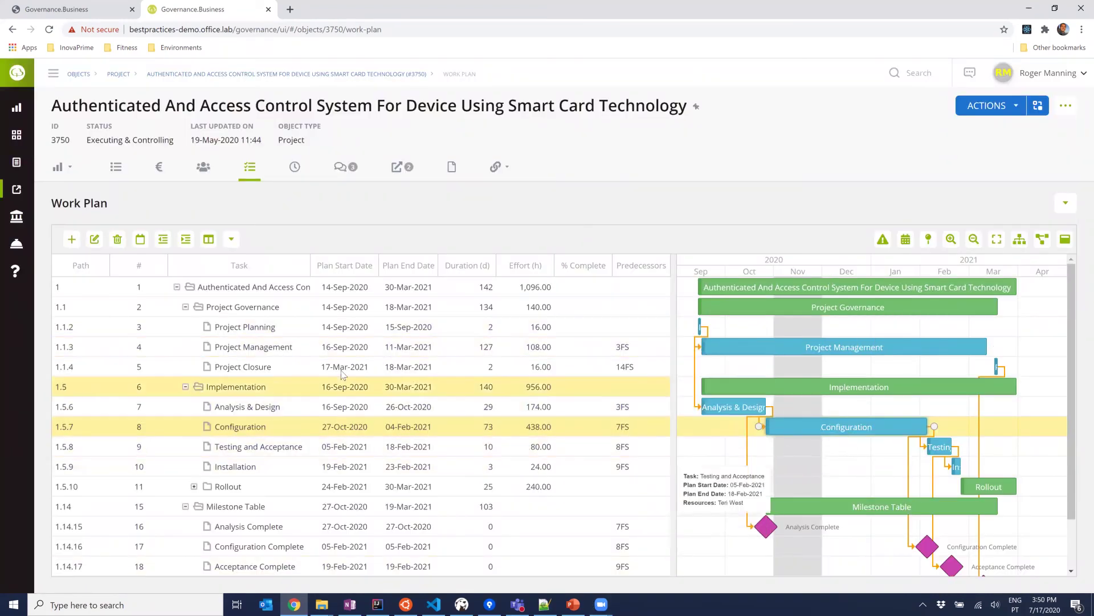
pyautogui.scroll(-1, 371, 446)
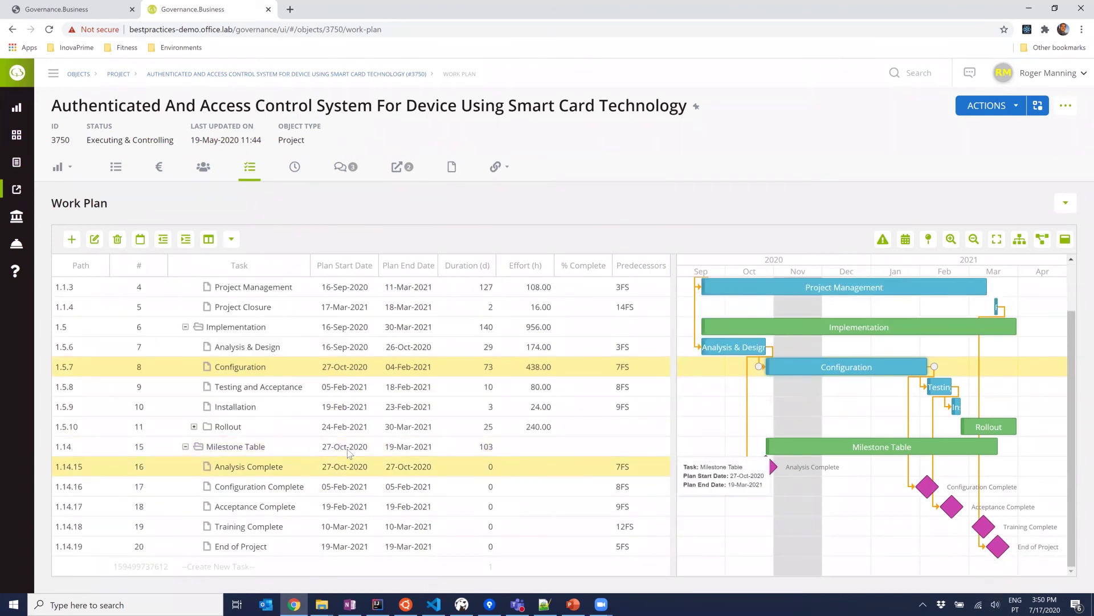
# Step: Look through the work plan's task editing tools and its import and export options for MS Project and MS Excel
pyautogui.moveTo(8, 271)
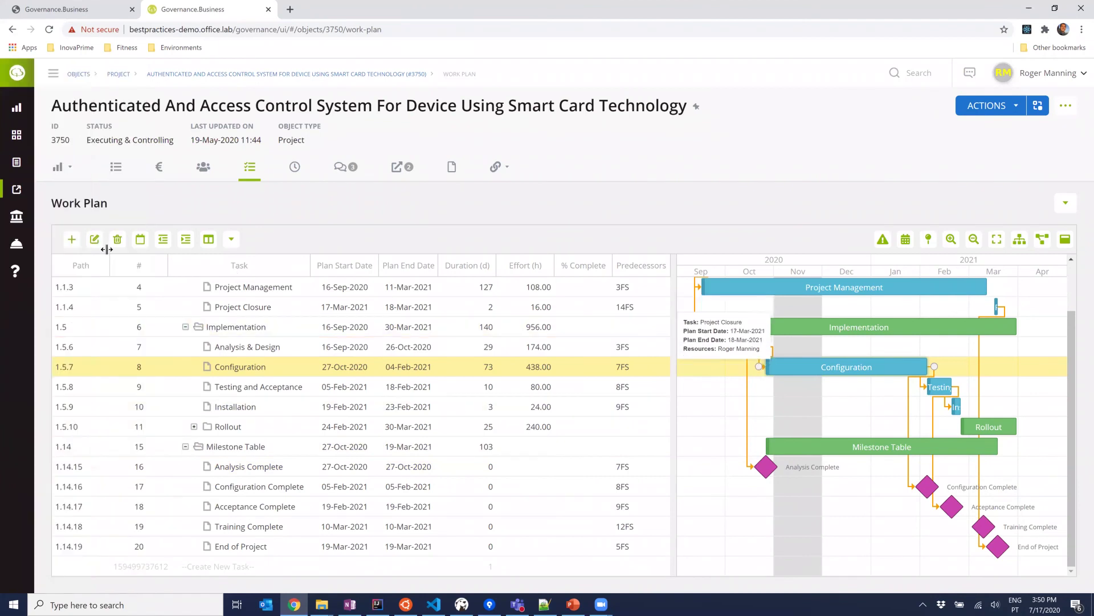
pyautogui.moveTo(73, 242)
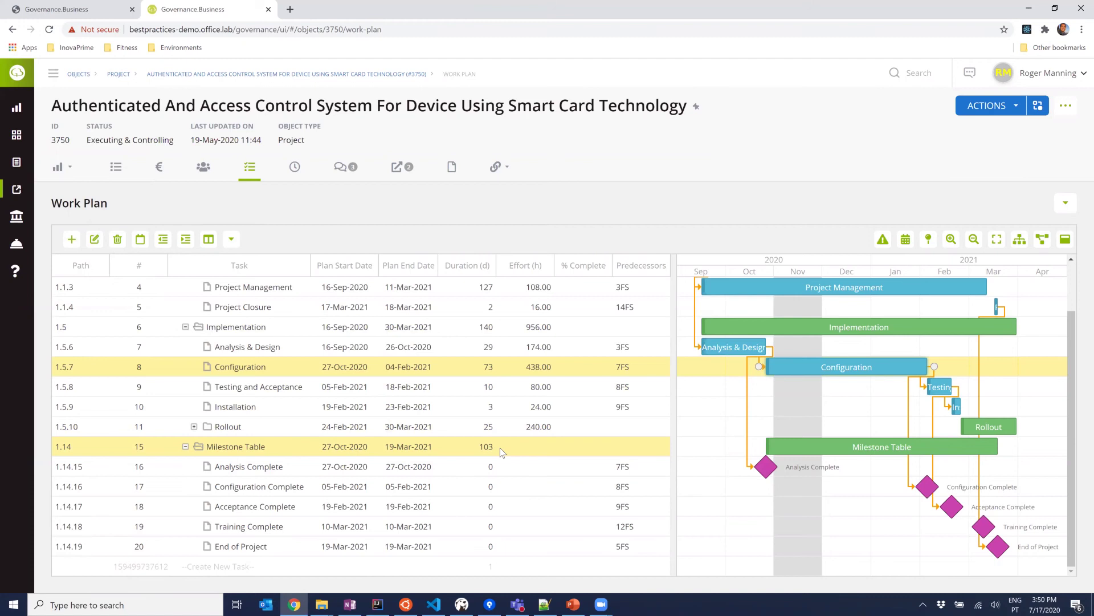
pyautogui.click(236, 242)
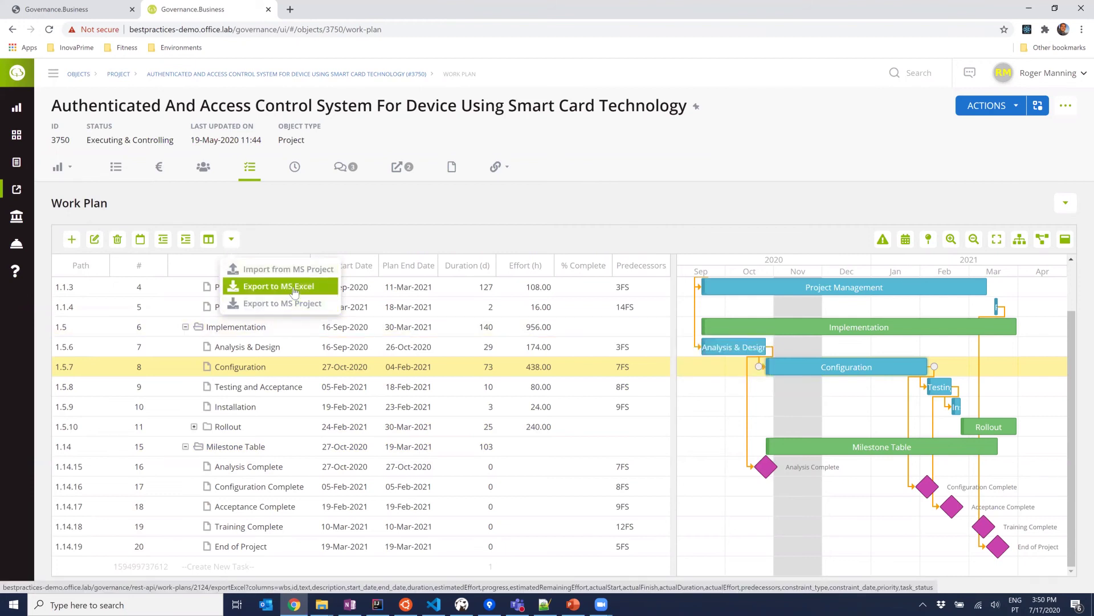
pyautogui.click(621, 217)
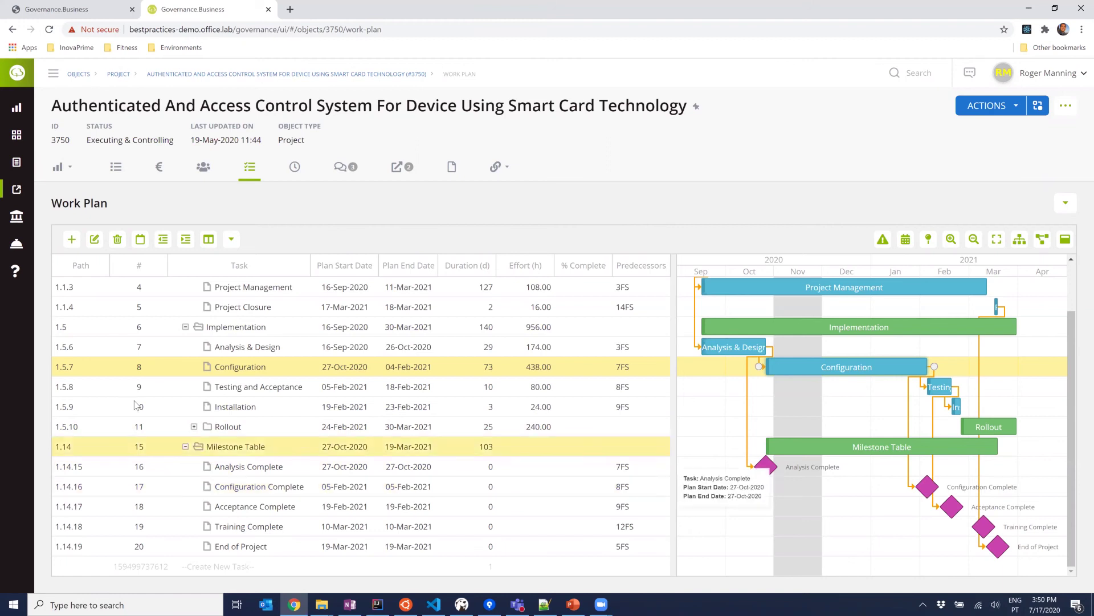
# Step: Open the Configuration task, review its details, predecessors and assigned resources, and close it without saving
pyautogui.doubleClick(143, 365)
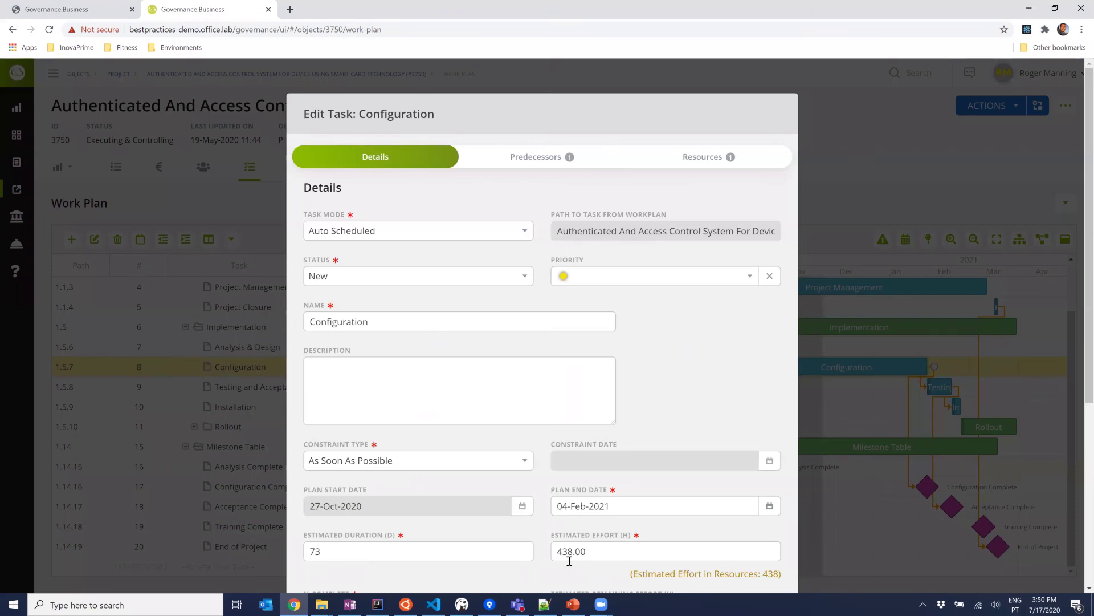
pyautogui.scroll(-1, 588, 479)
pyautogui.scroll(-2, 578, 465)
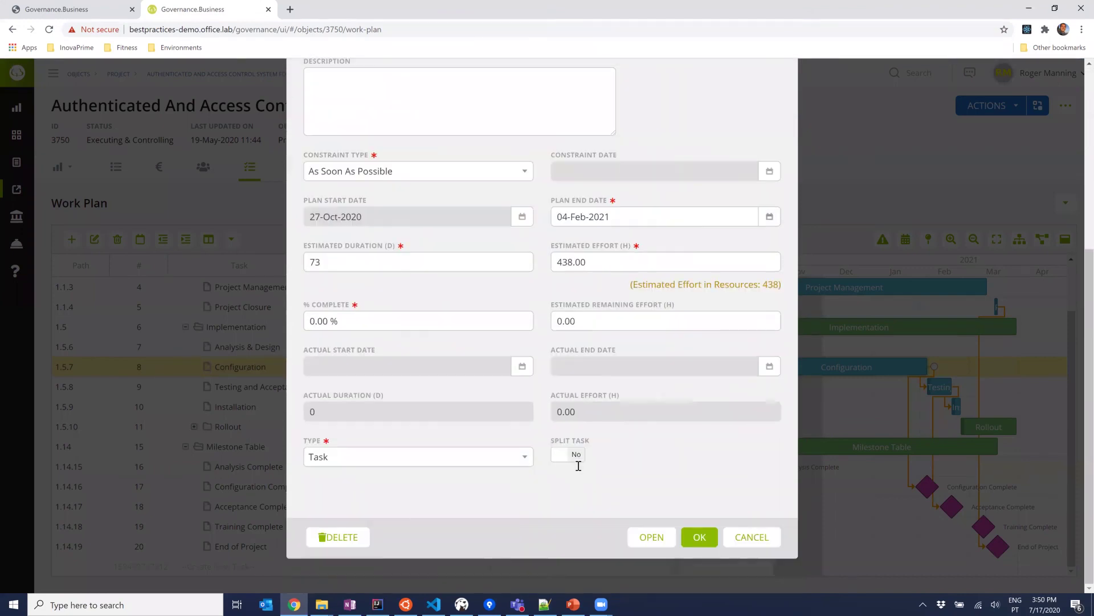
pyautogui.scroll(5, 570, 459)
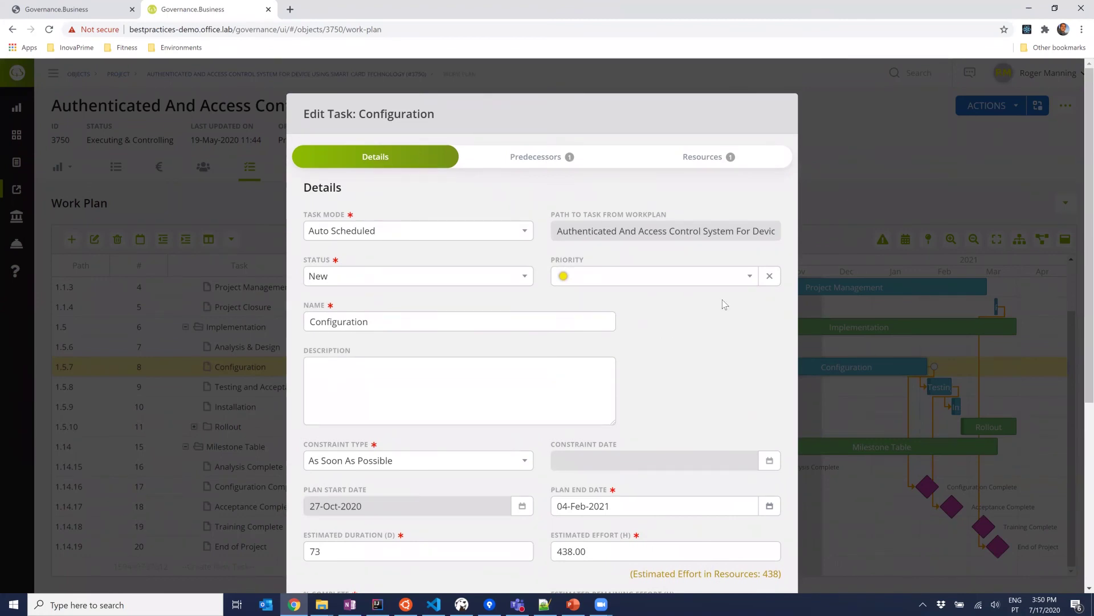
pyautogui.click(550, 160)
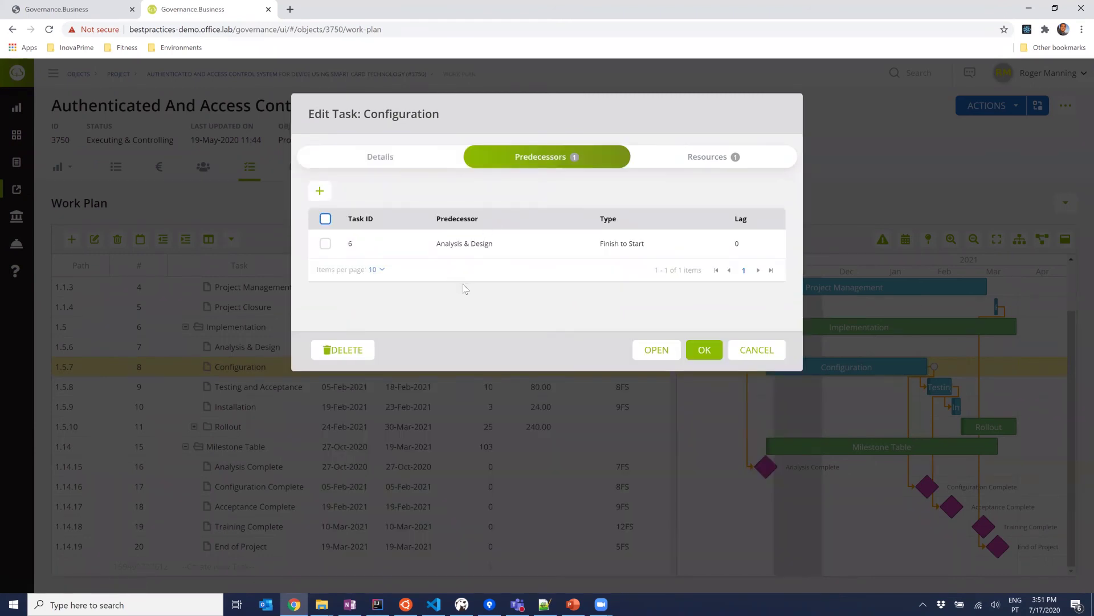
pyautogui.click(704, 159)
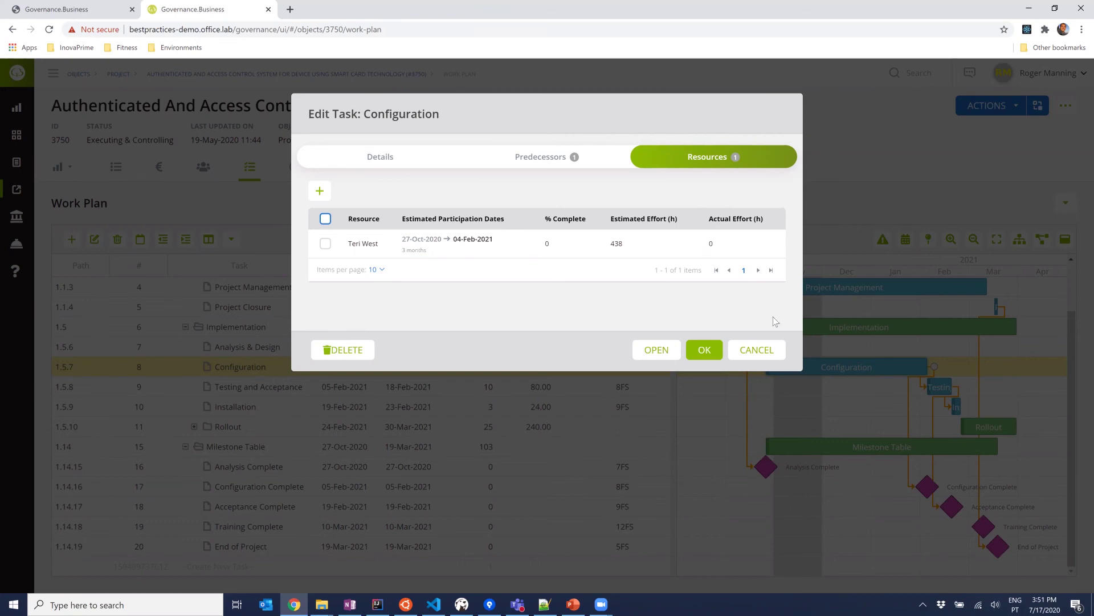
pyautogui.click(772, 354)
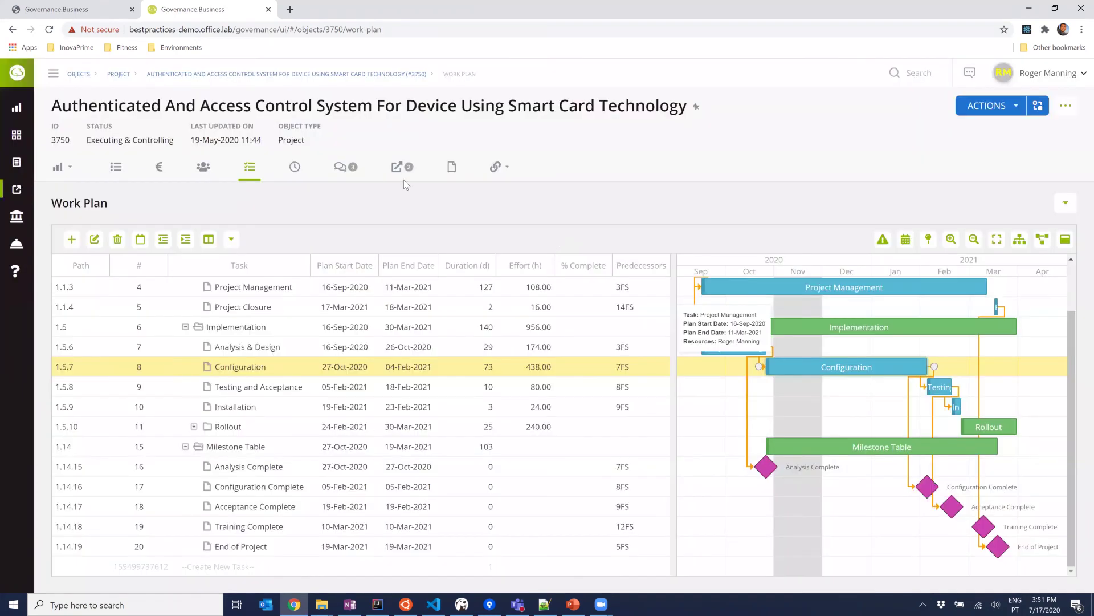
# Step: Check the project's message center and discussions, and read through the Functional discussion thread
pyautogui.click(351, 171)
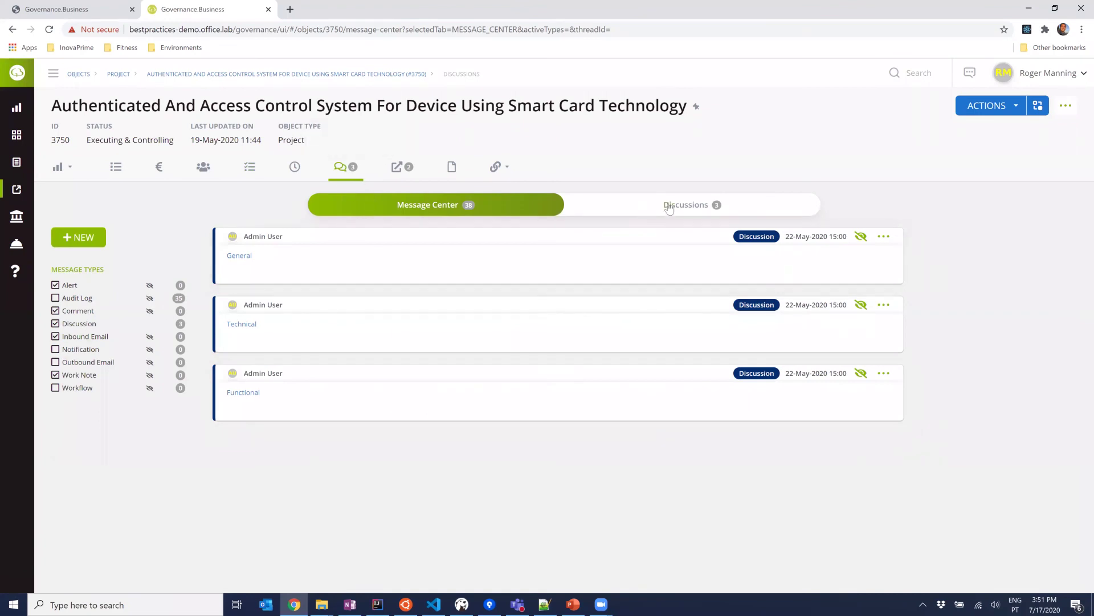
pyautogui.click(710, 210)
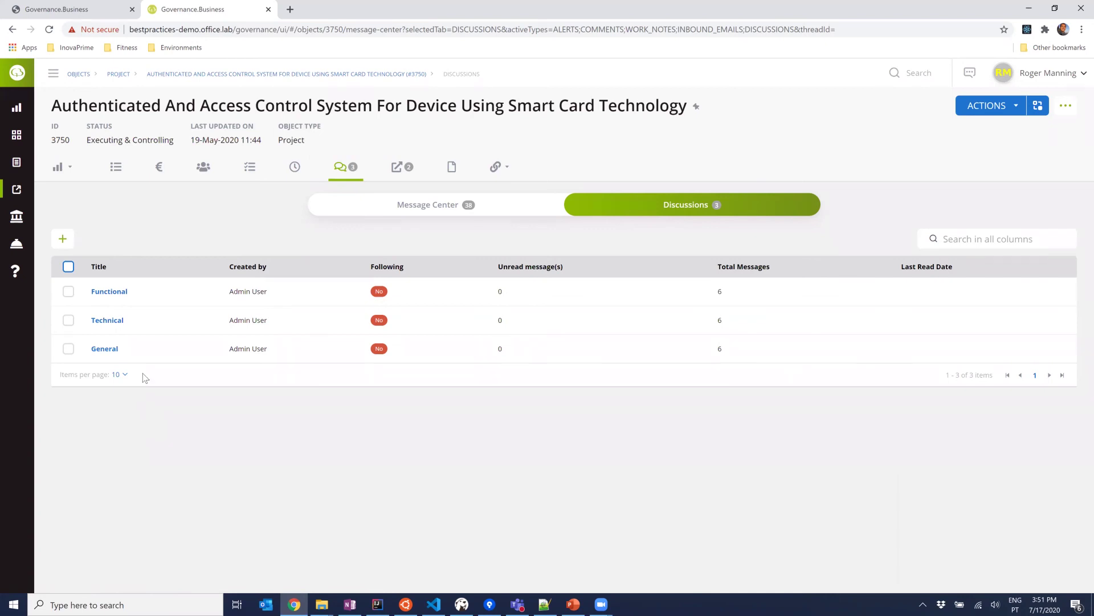
pyautogui.click(112, 291)
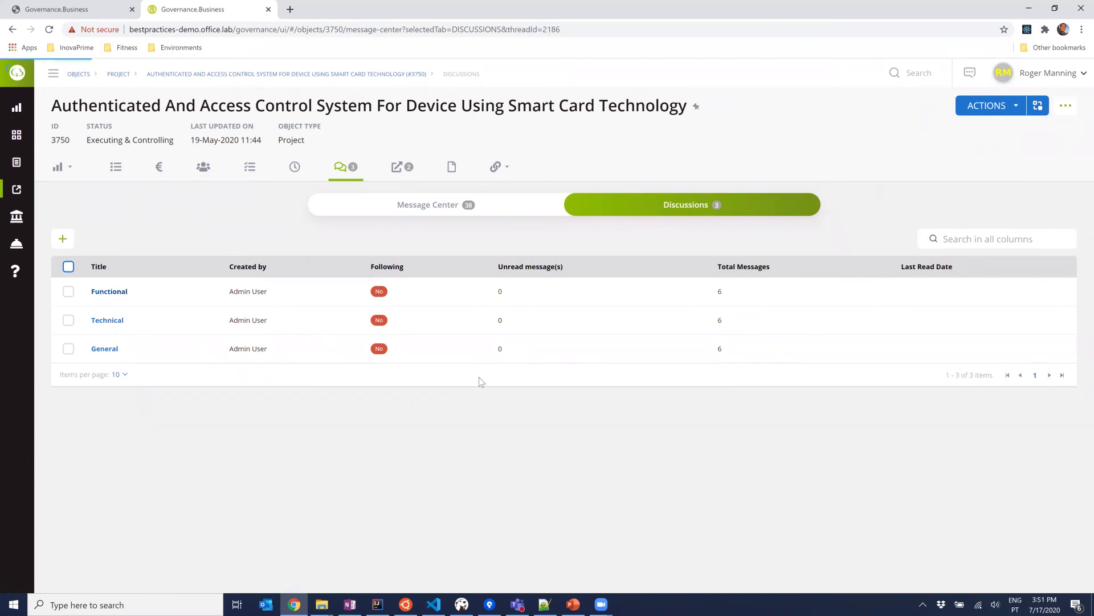
pyautogui.scroll(-1, 624, 460)
pyautogui.scroll(-6, 627, 462)
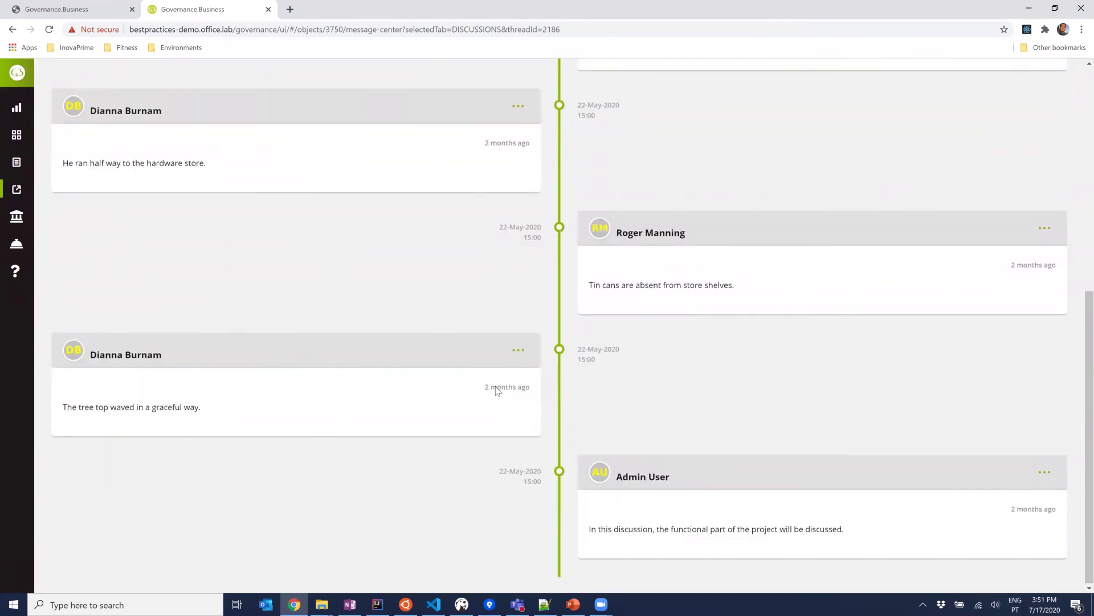
pyautogui.scroll(7, 514, 404)
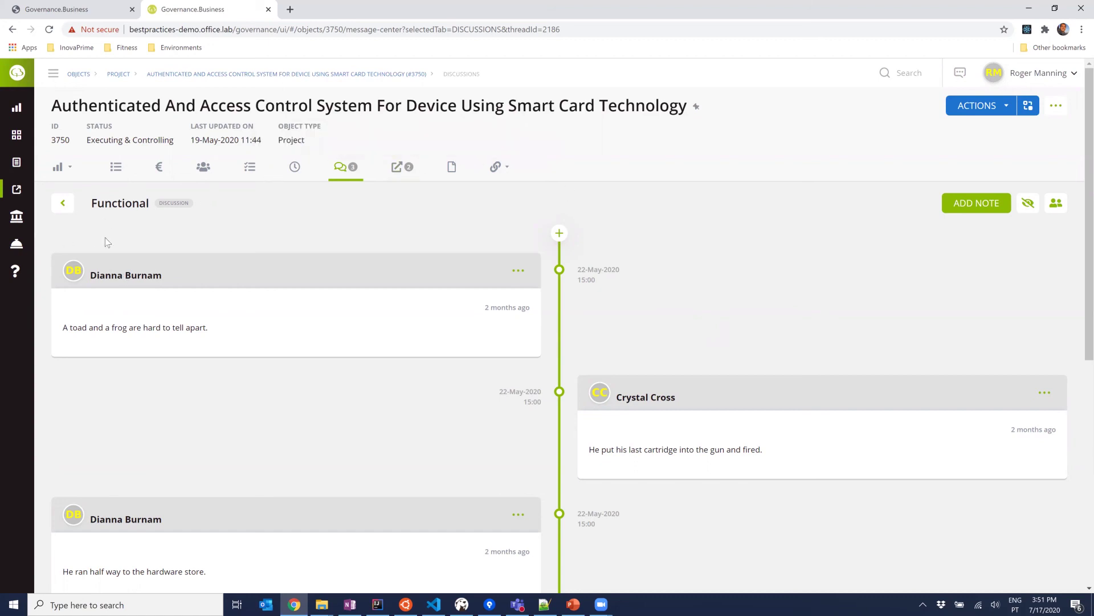
# Step: List the issues linked to the project, open the Peace Station issue in a separate browser tab and examine its general and issue details
pyautogui.click(497, 171)
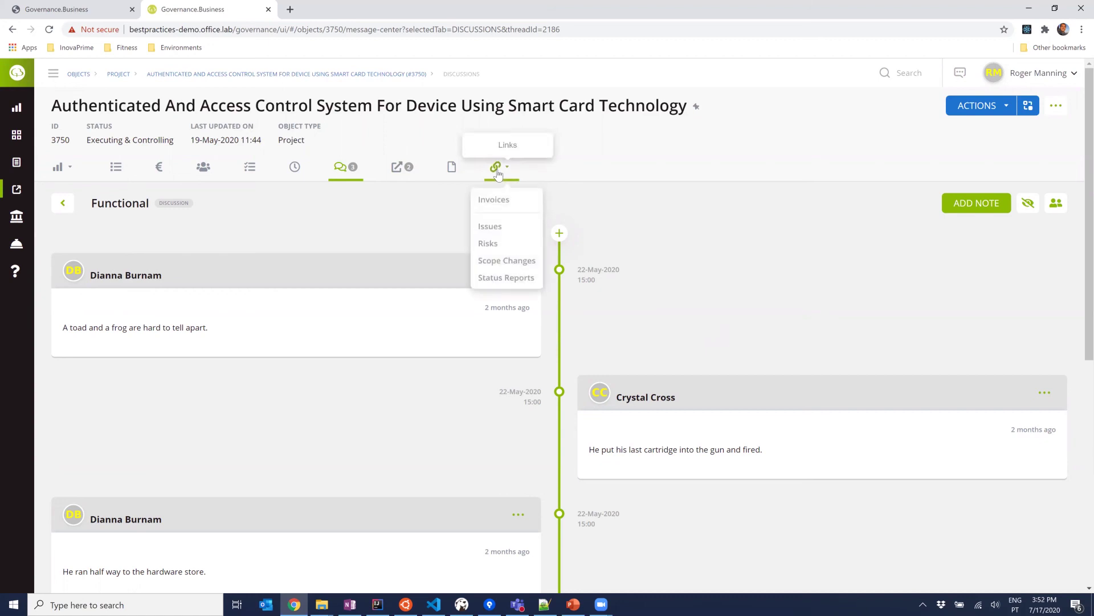
pyautogui.click(508, 228)
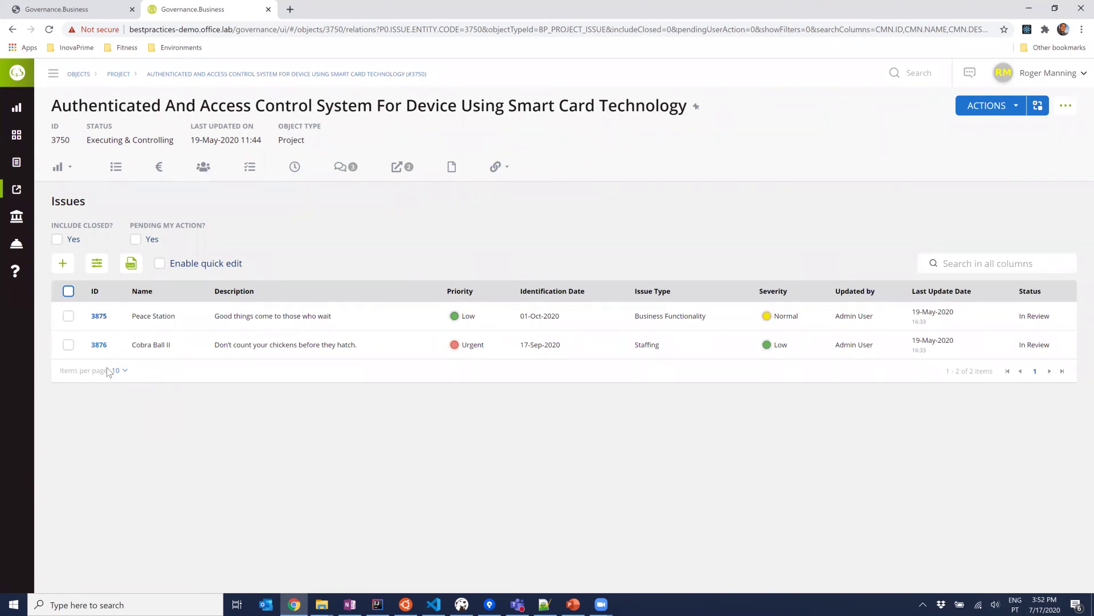
pyautogui.middleClick(99, 318)
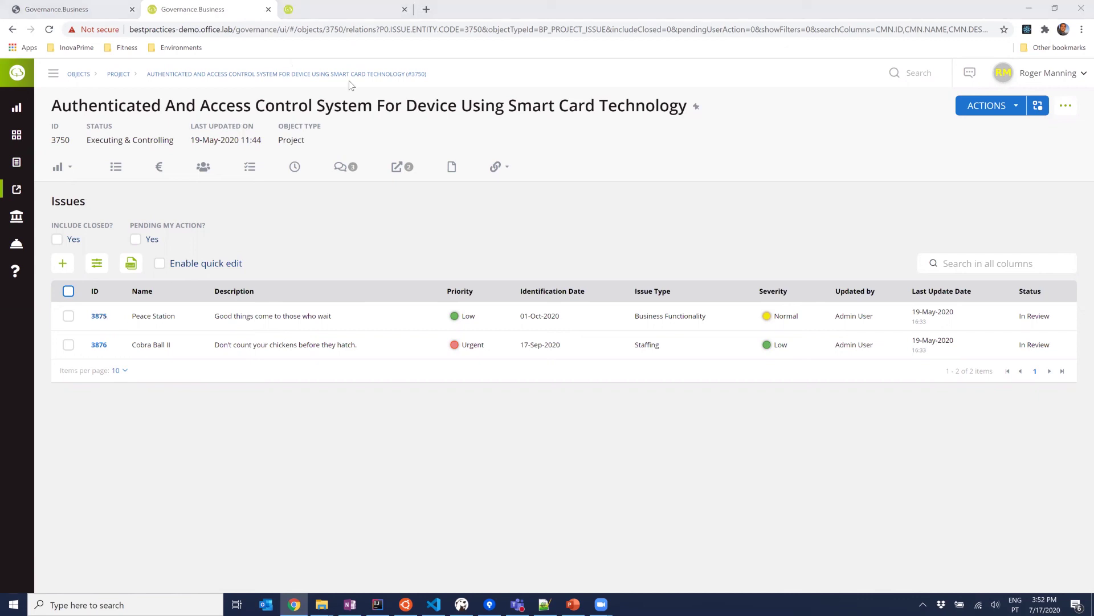
pyautogui.click(337, 9)
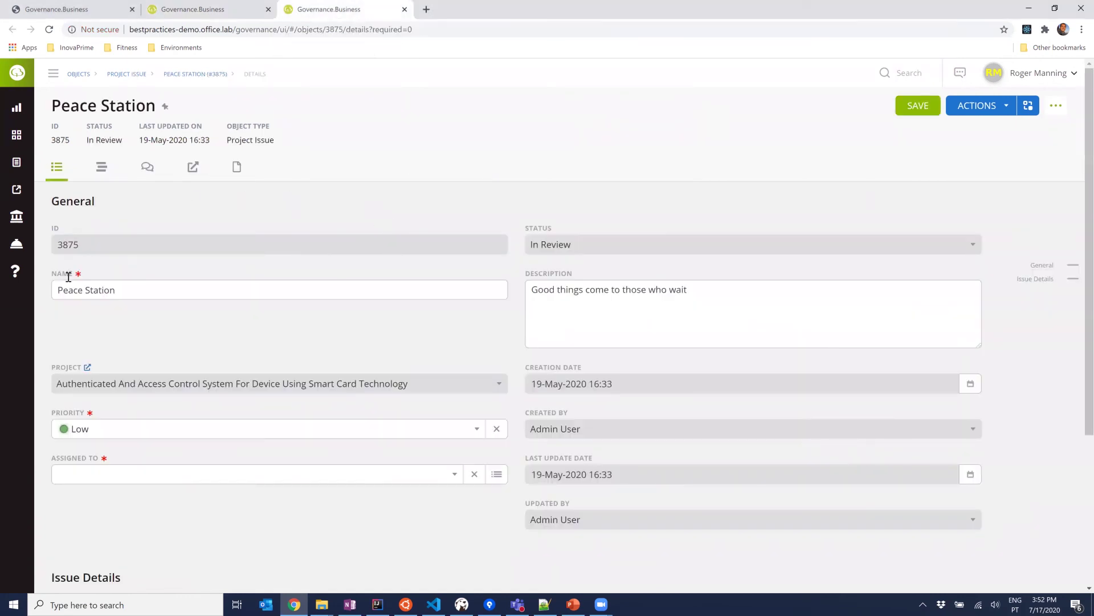
pyautogui.scroll(-1, 293, 439)
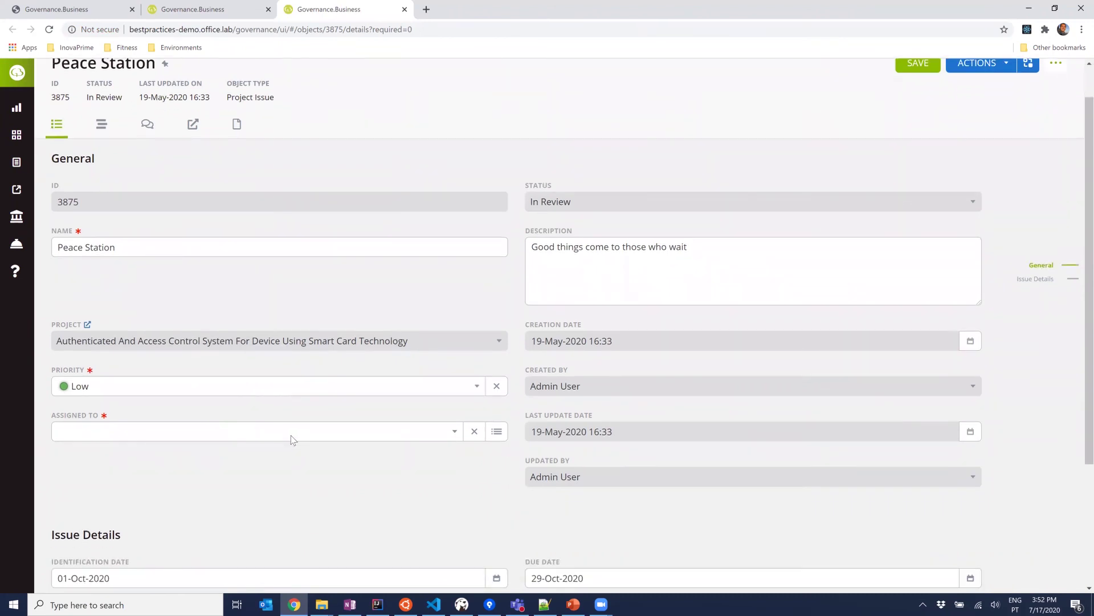
pyautogui.scroll(-3, 291, 437)
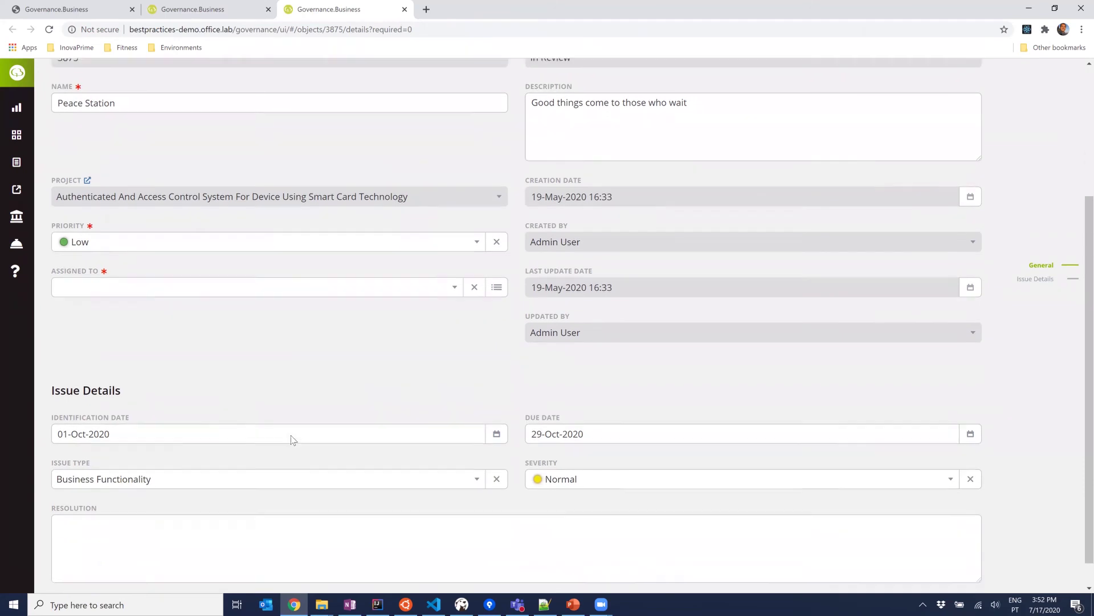
pyautogui.scroll(4, 290, 436)
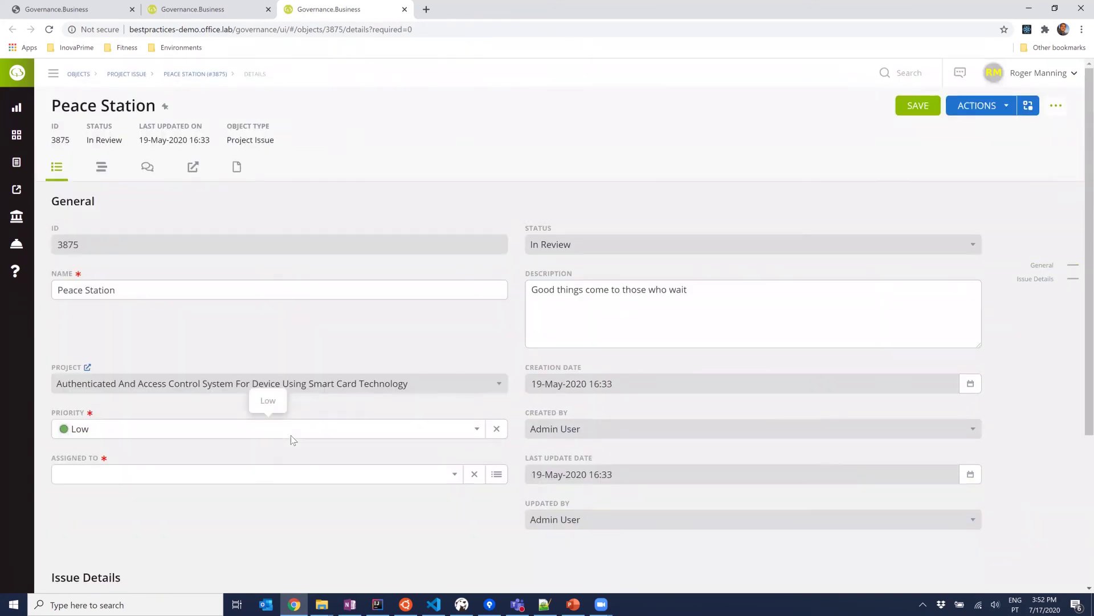
# Step: Examine the workflow process diagram of the Peace Station issue, and close its browser tab
pyautogui.click(1028, 106)
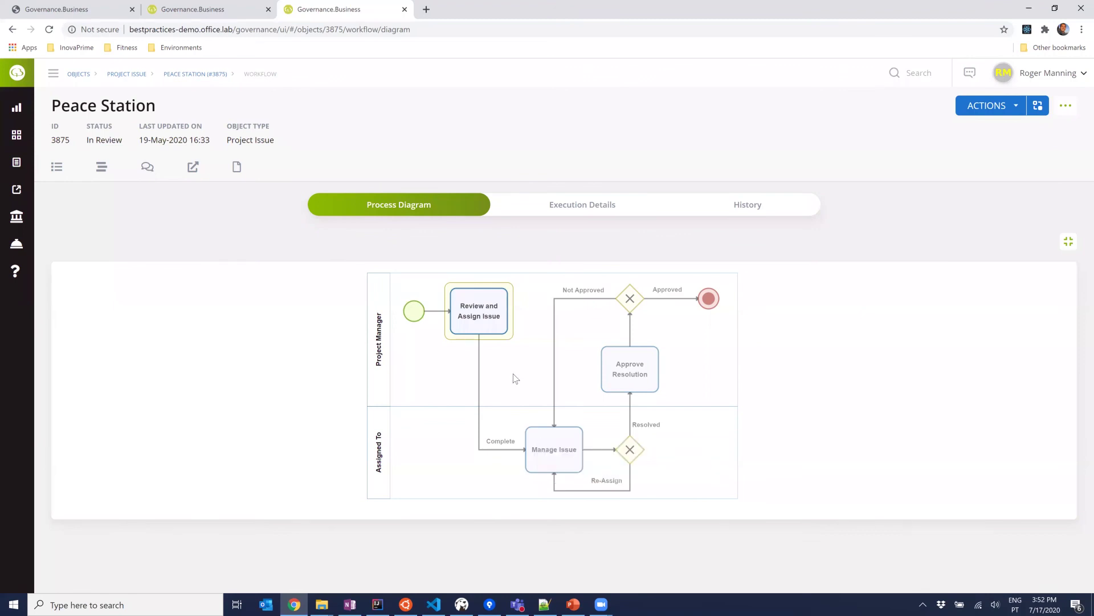
pyautogui.moveTo(529, 454)
pyautogui.click(404, 9)
# Step: List the scope changes linked to the project and open Sentinel Bright in a separate browser tab
pyautogui.click(496, 166)
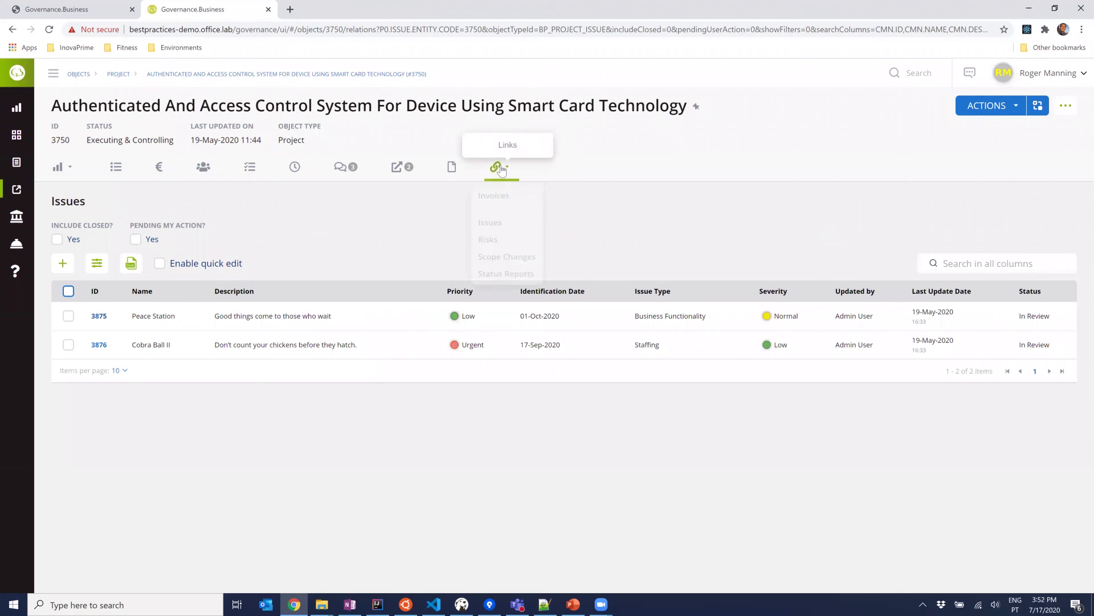
pyautogui.click(505, 264)
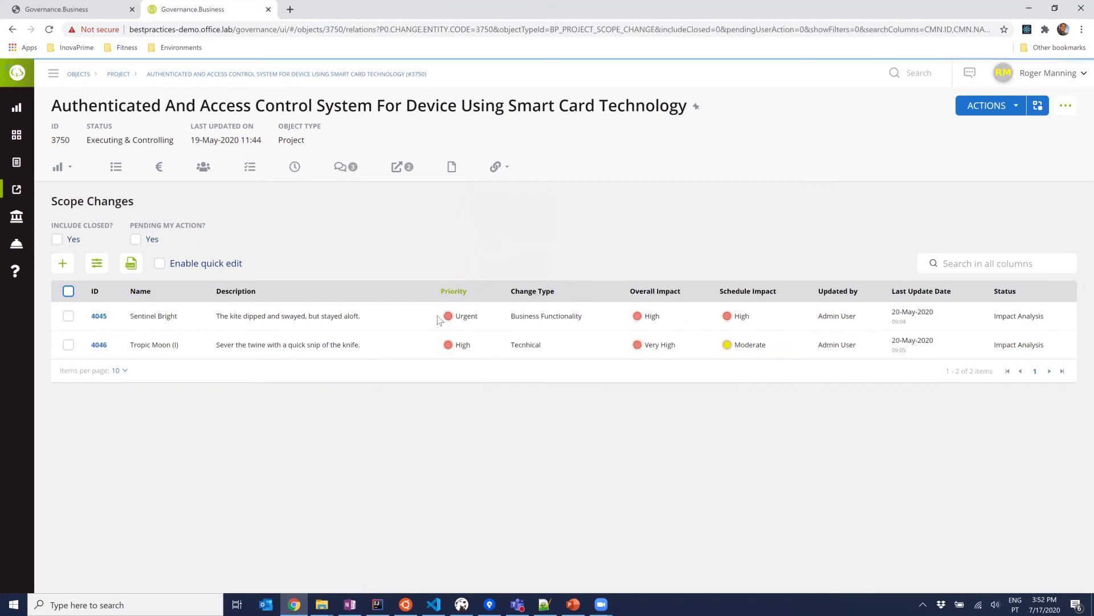
pyautogui.middleClick(99, 316)
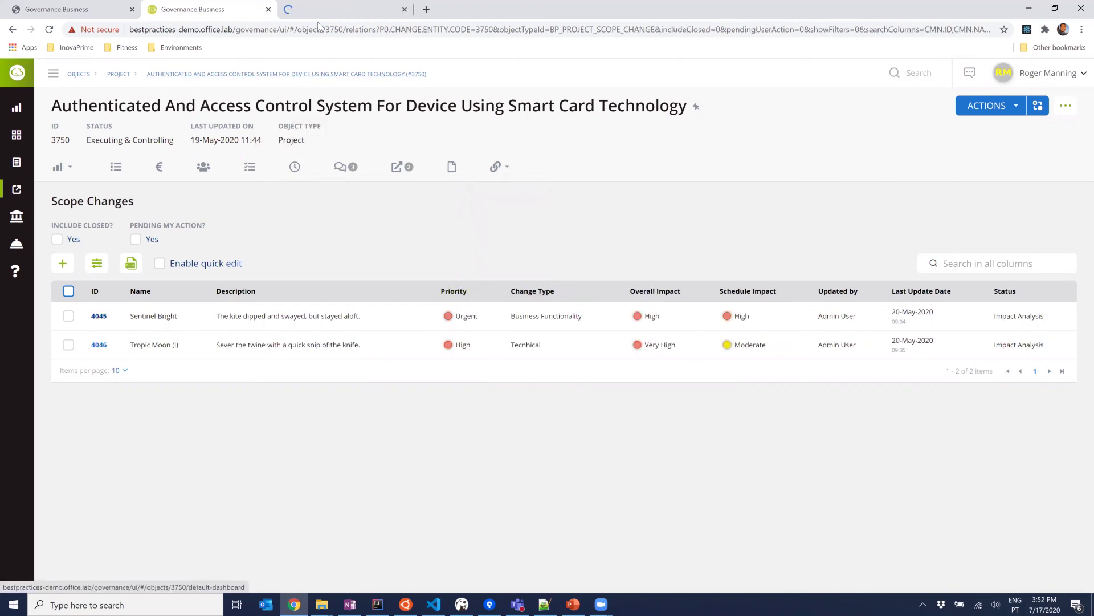
pyautogui.click(327, 10)
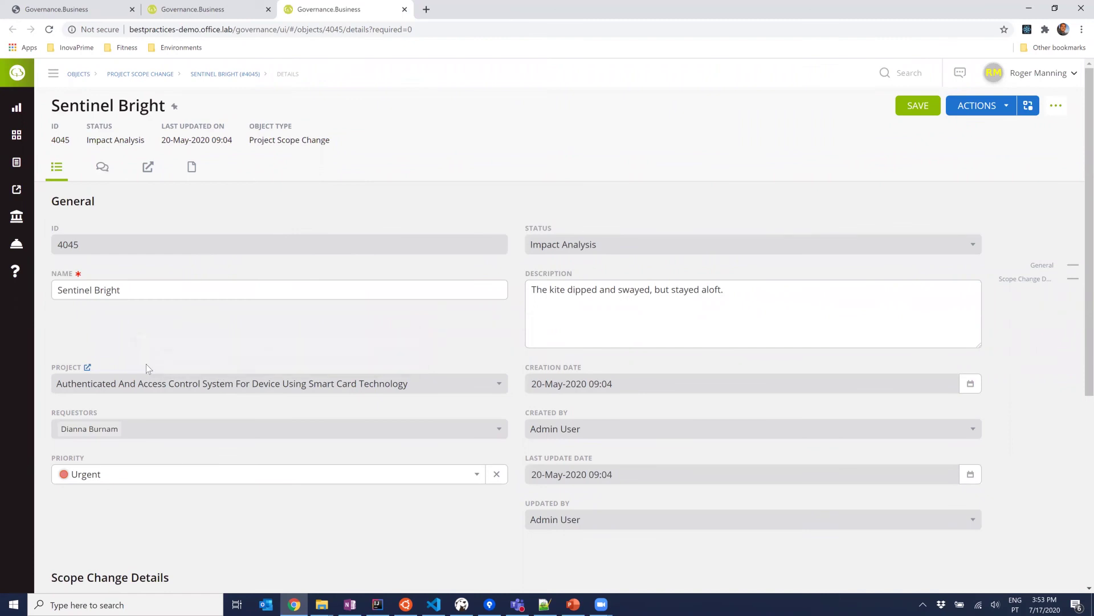
# Step: Read through the general information and the scope change details of Sentinel Bright, including its cost and schedule impacts
pyautogui.scroll(-5, 188, 467)
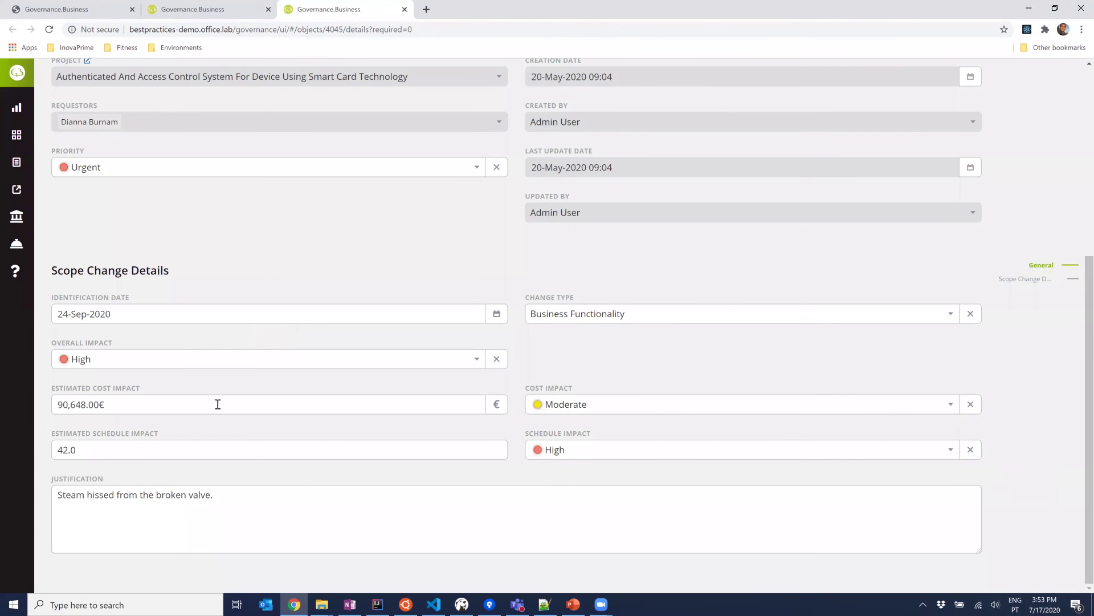
pyautogui.scroll(5, 225, 404)
pyautogui.scroll(1, 277, 174)
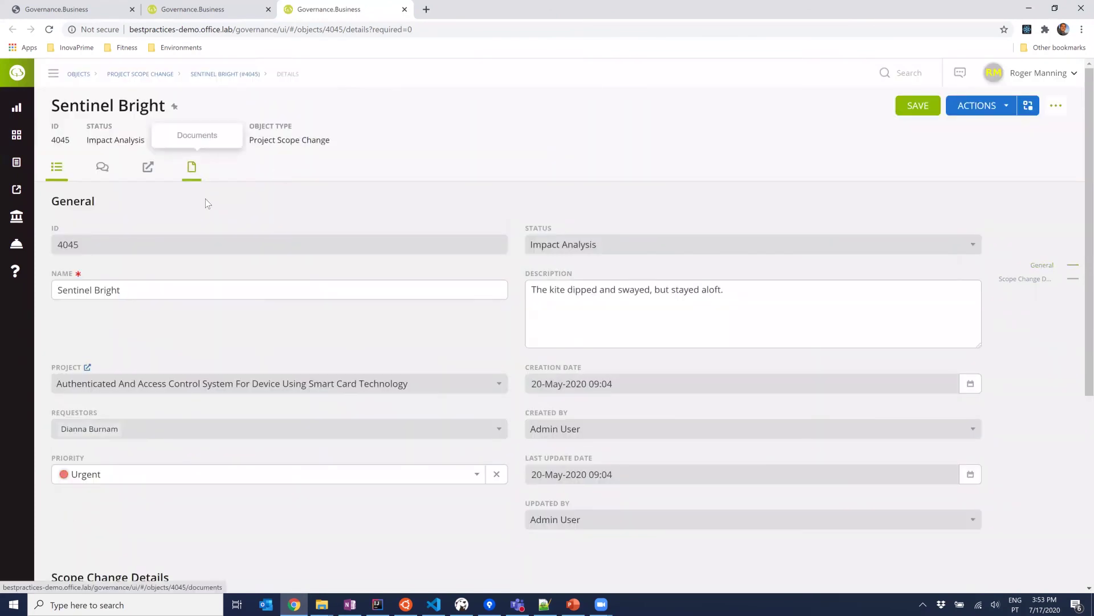
pyautogui.scroll(-1, 289, 384)
pyautogui.scroll(-2, 290, 388)
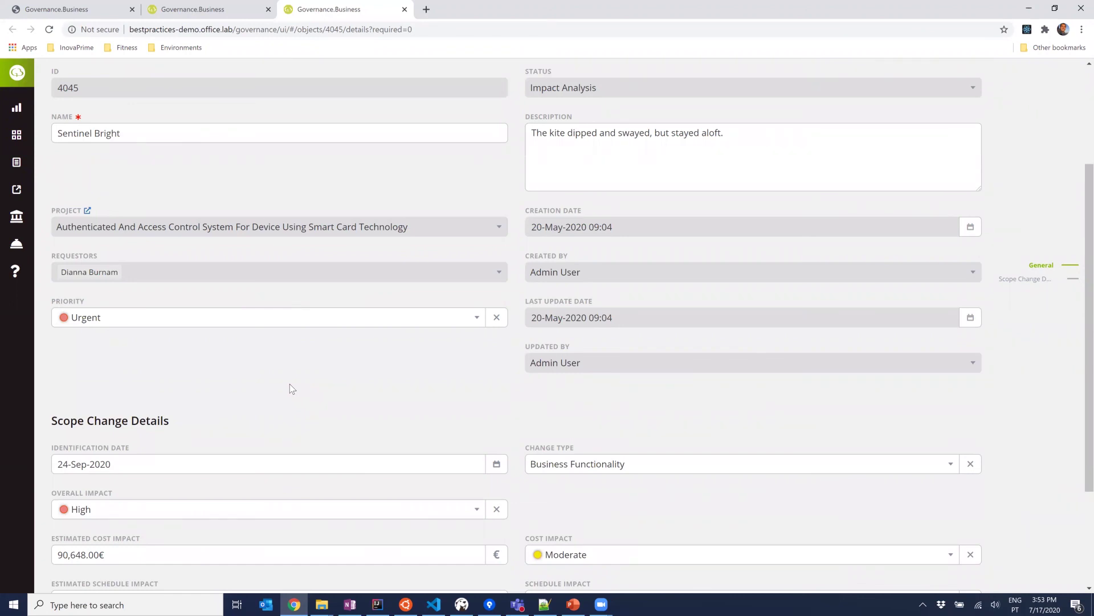
pyautogui.scroll(3, 564, 351)
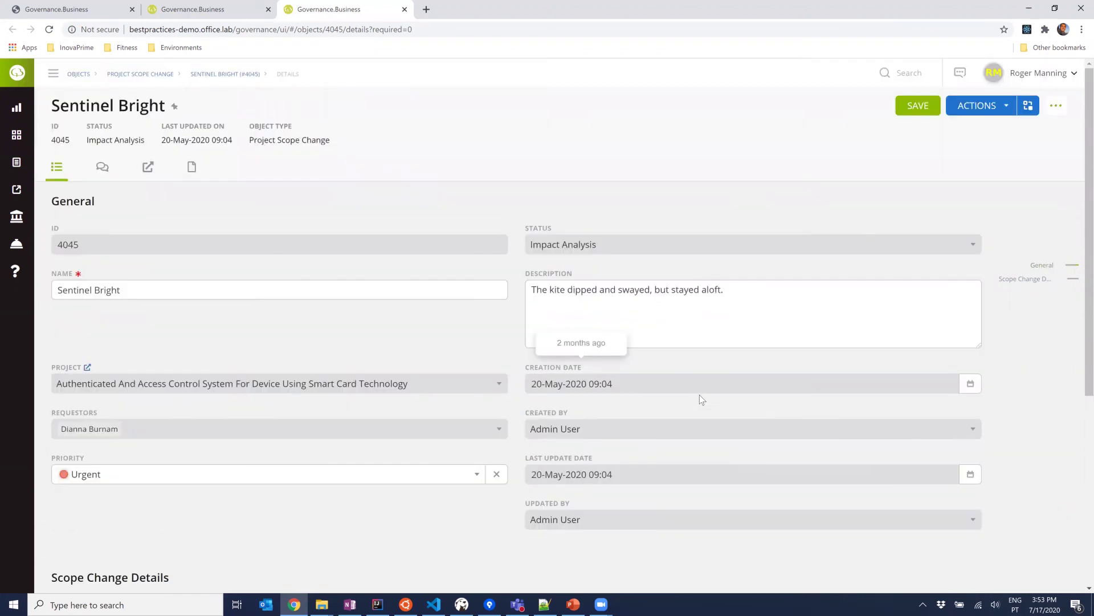
# Step: Examine Sentinel Bright's workflow process diagram, including the Approve Scope Change stage, and close its browser tab
pyautogui.click(1027, 117)
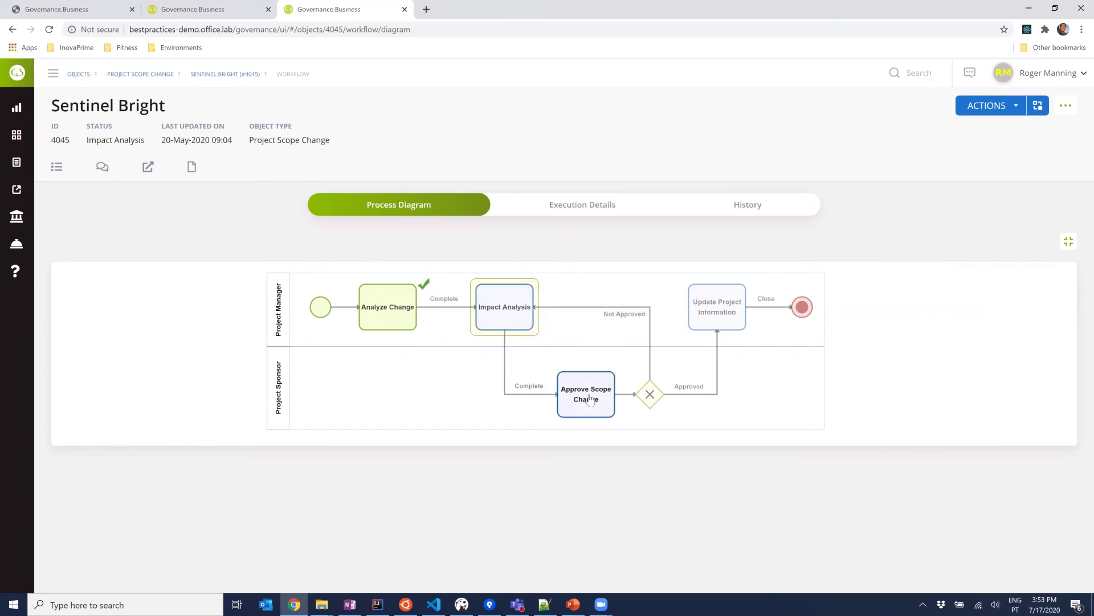
pyautogui.moveTo(589, 399)
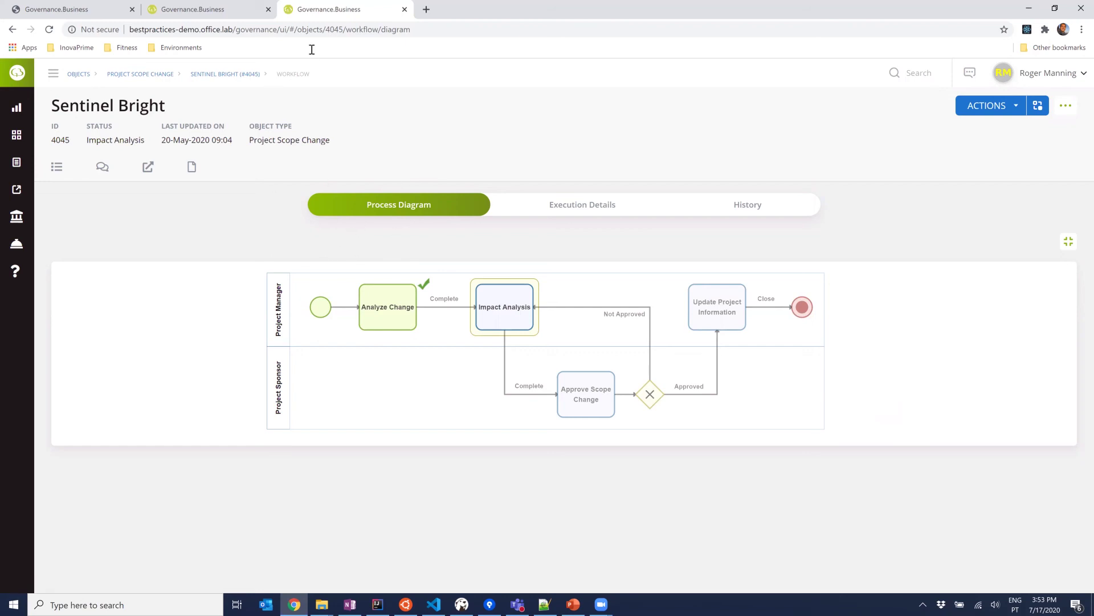
pyautogui.hotkey('ctrl', 'w')
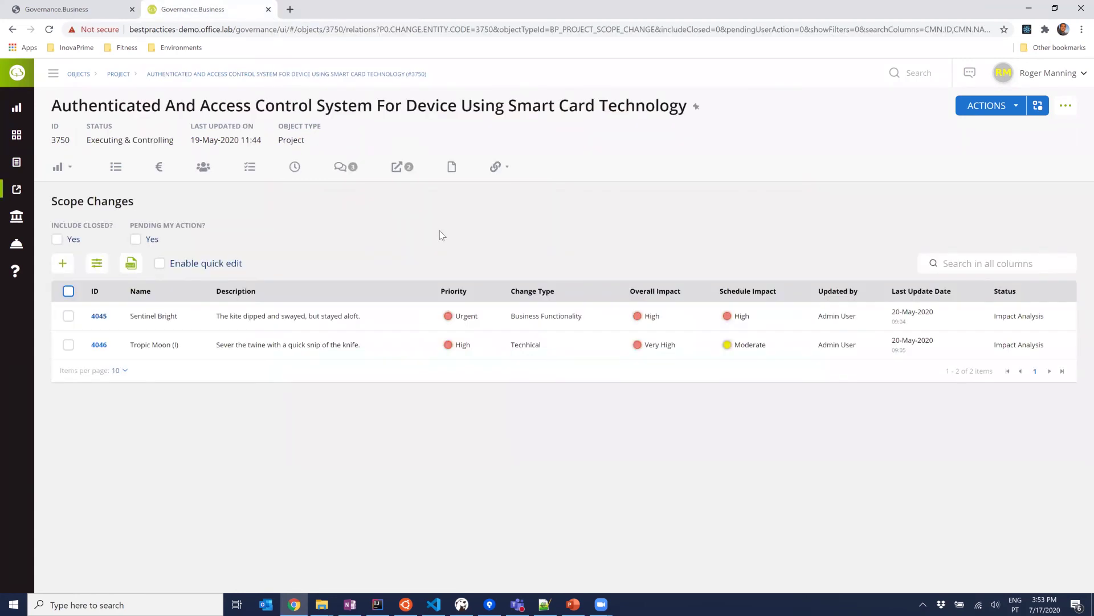
# Step: List the invoices linked to the project and open the September 2020 invoice with status Pending Payment
pyautogui.click(497, 171)
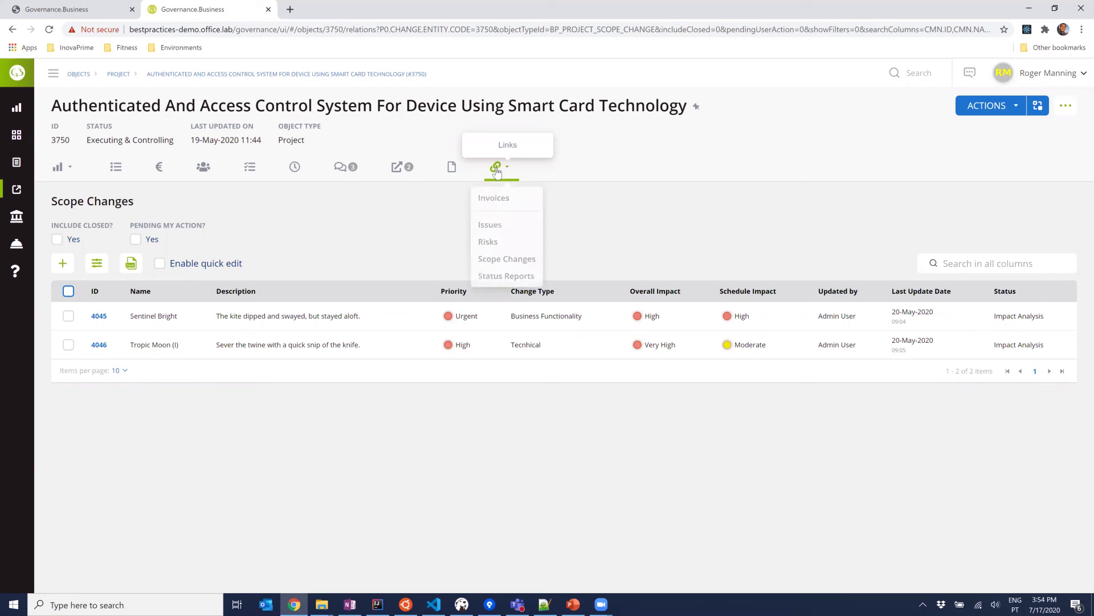
pyautogui.click(509, 204)
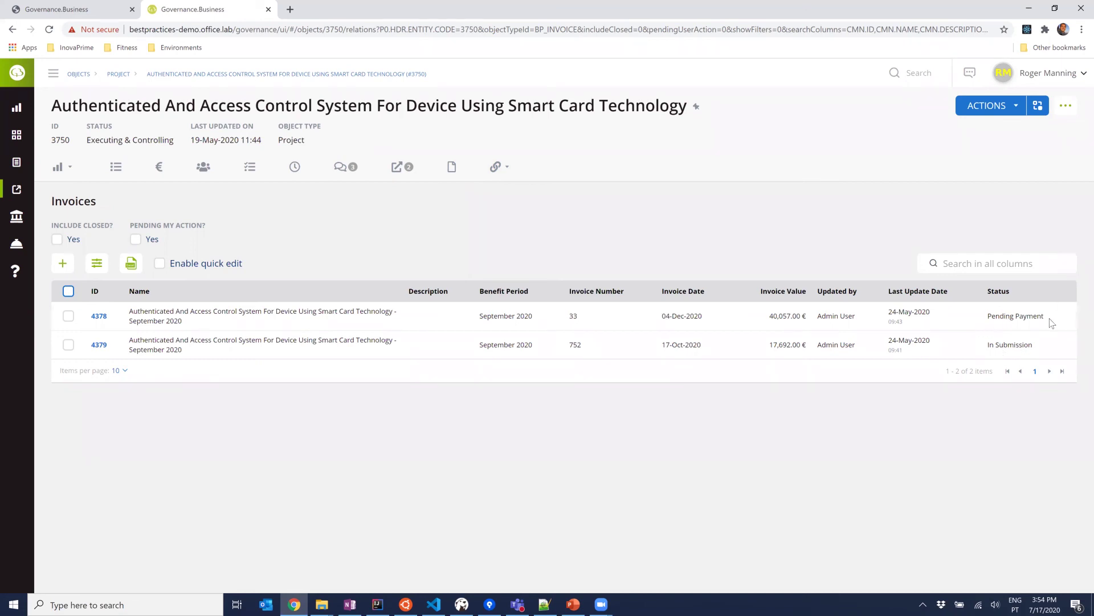
pyautogui.click(98, 316)
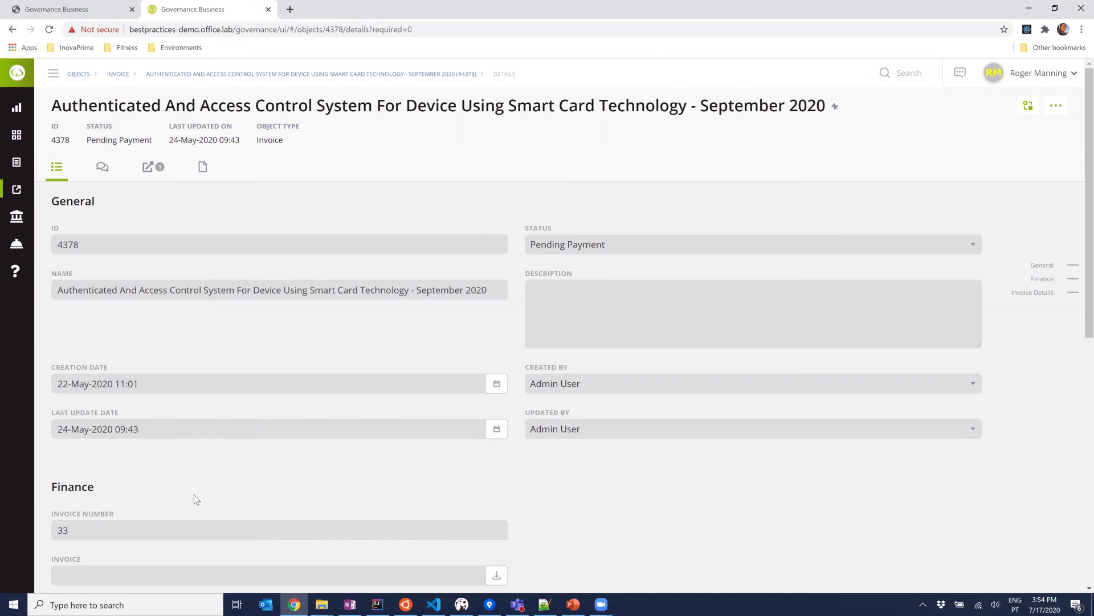
# Step: Review the invoice's finance and invoice details, including its due date, values and invoice lines
pyautogui.scroll(-3, 174, 479)
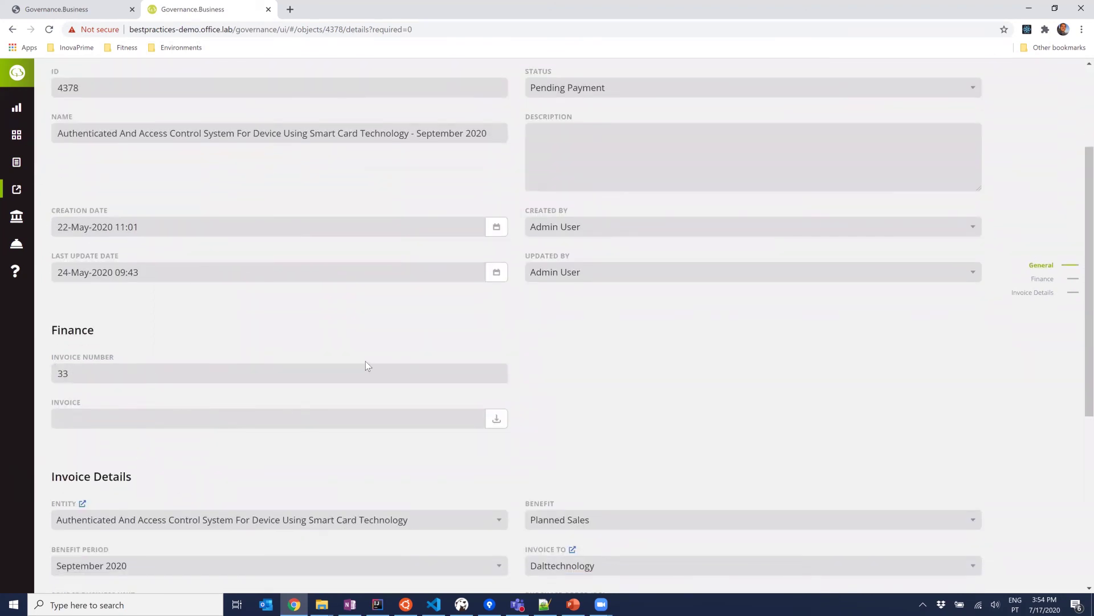
pyautogui.scroll(-5, 331, 420)
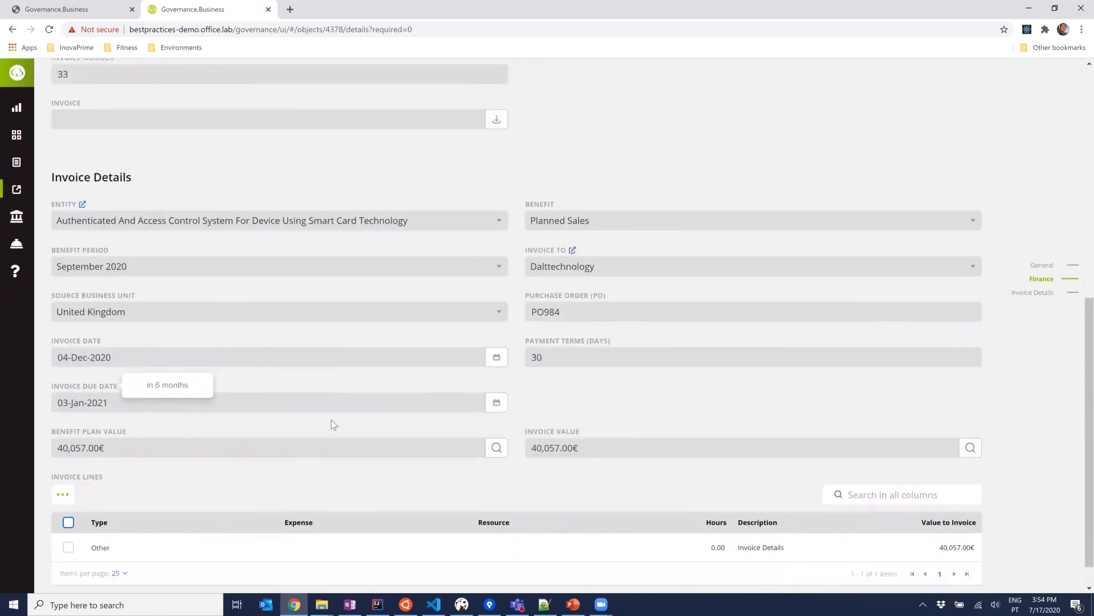
pyautogui.scroll(-1, 331, 421)
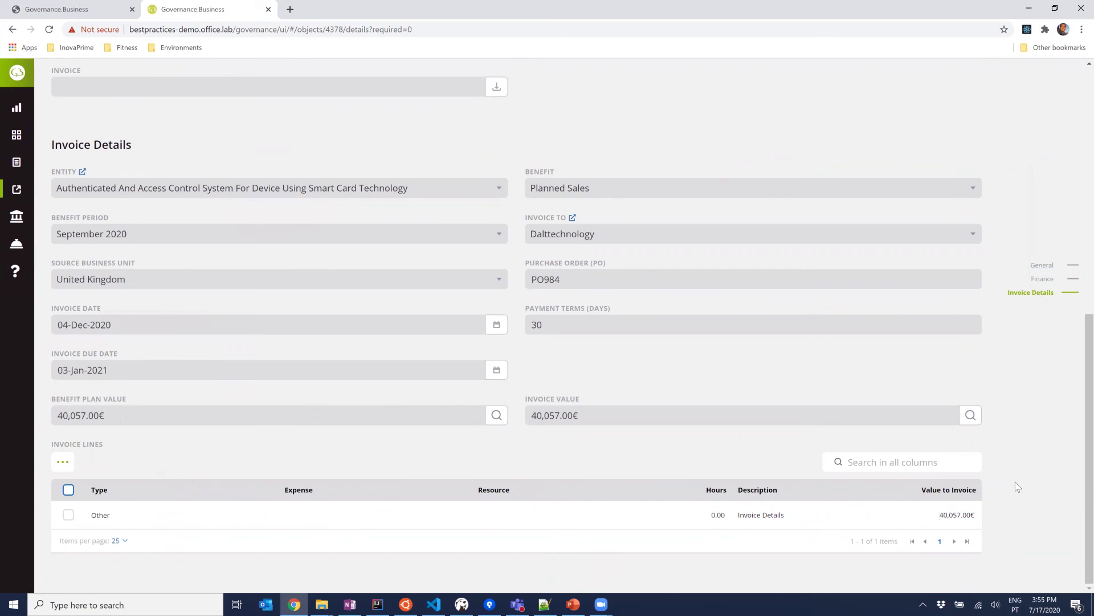
pyautogui.scroll(1, 1038, 477)
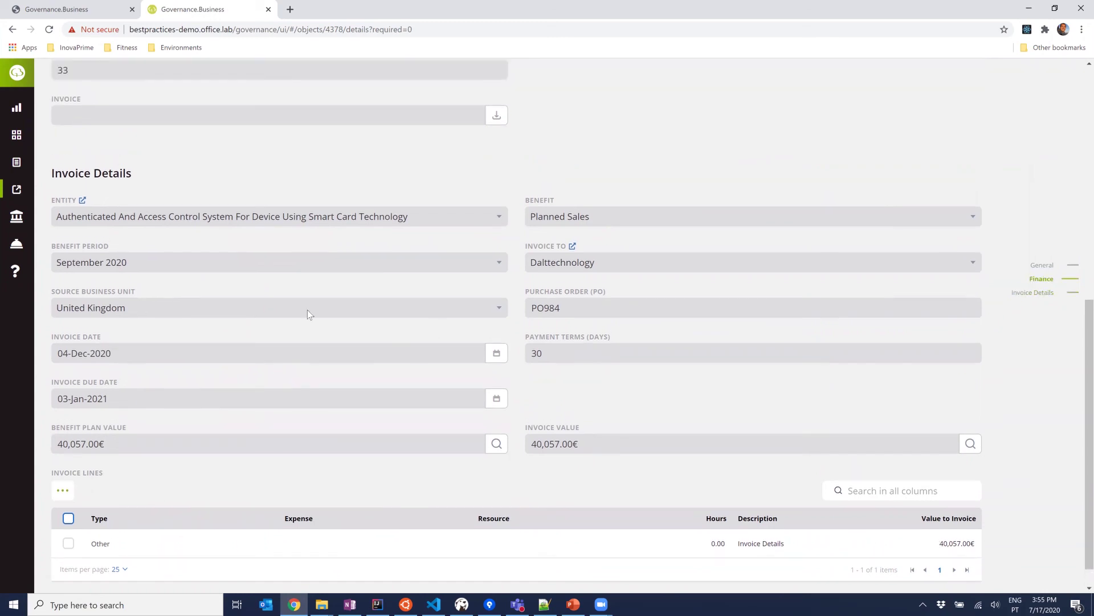
pyautogui.moveTo(94, 409)
pyautogui.moveTo(114, 401); pyautogui.dragTo(54, 406)
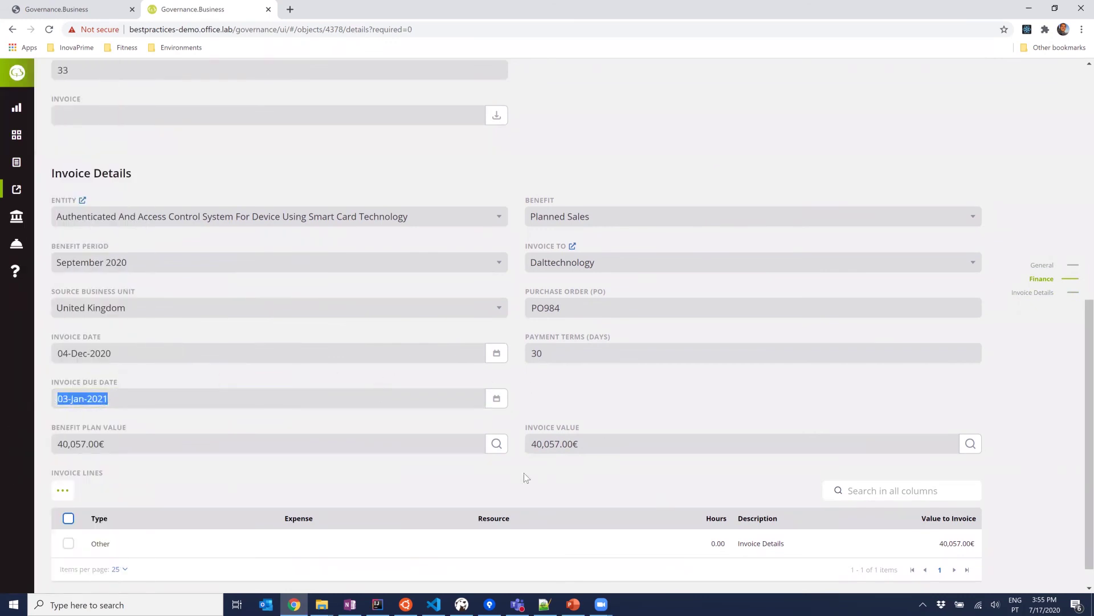
pyautogui.scroll(5, 614, 422)
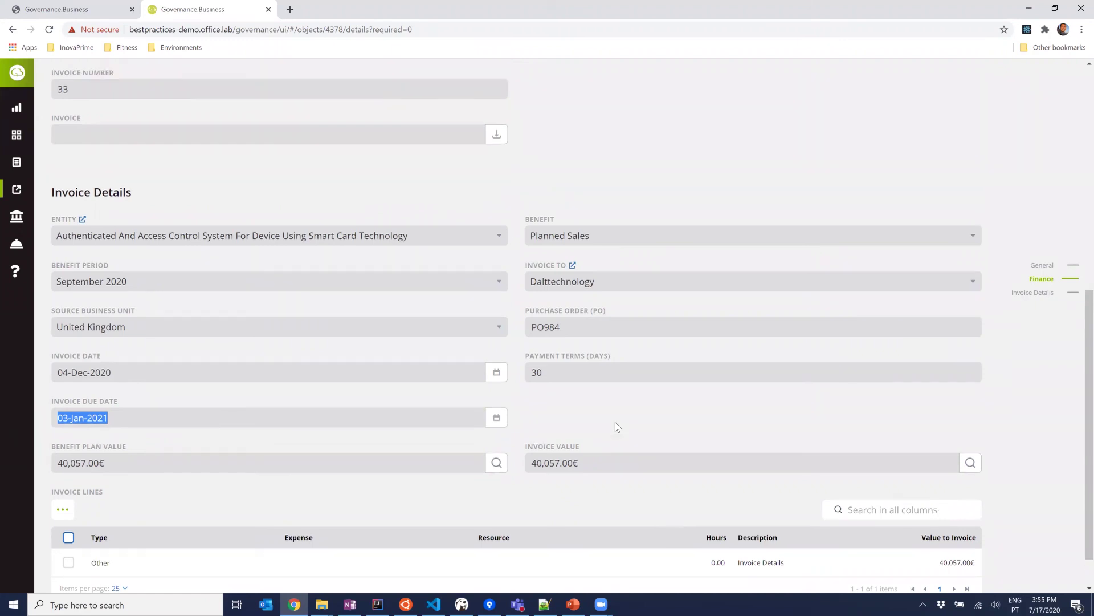
pyautogui.scroll(2, 617, 425)
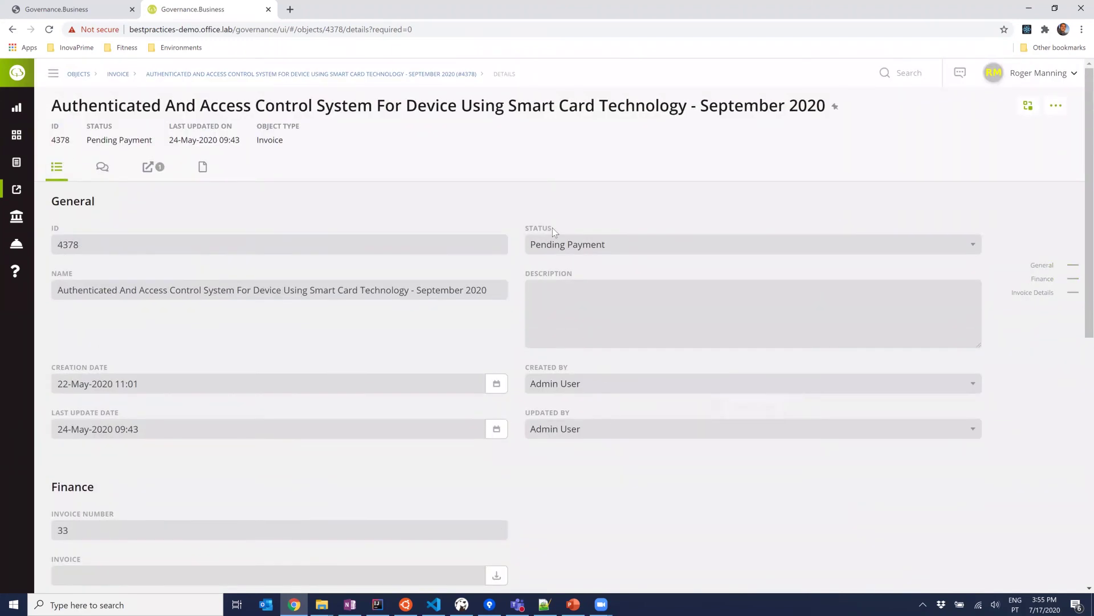
# Step: Examine the invoice's workflow process diagram, and return to the project's invoice list
pyautogui.click(1028, 106)
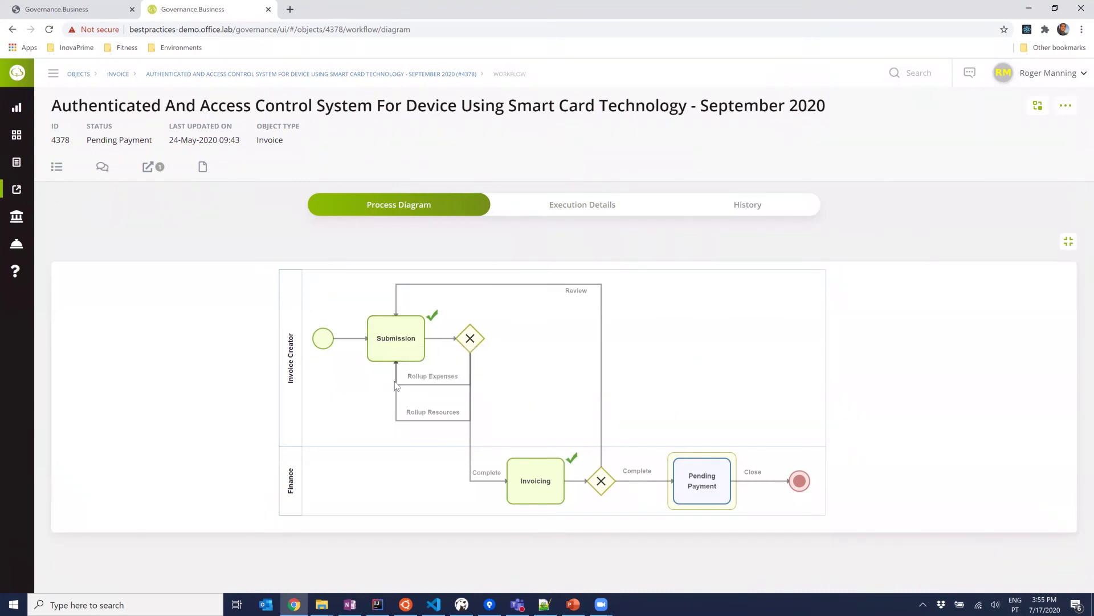
pyautogui.moveTo(520, 496)
pyautogui.click(13, 29)
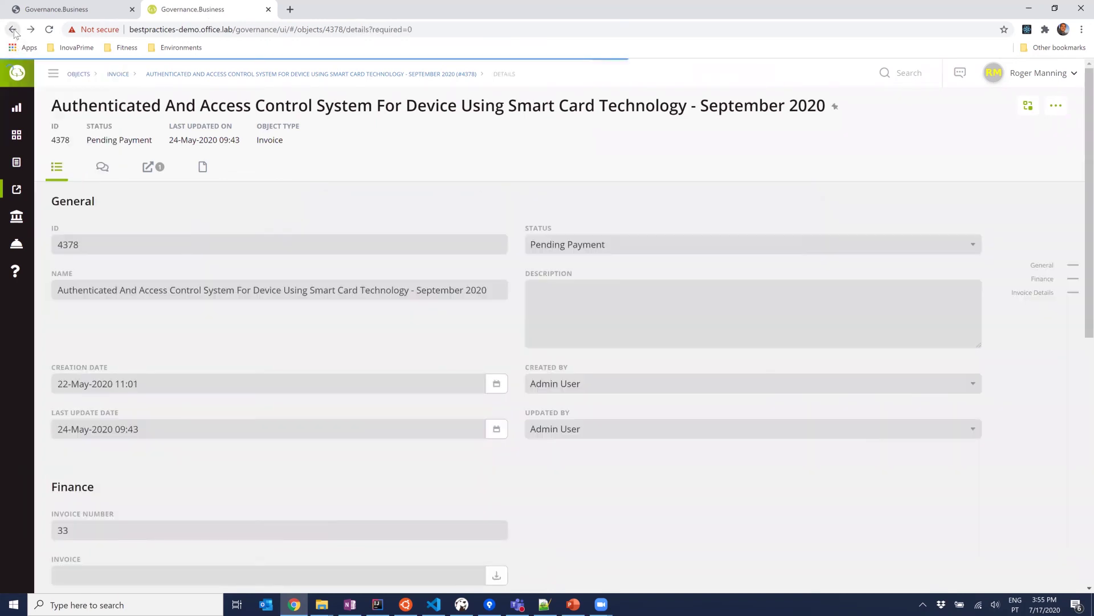
pyautogui.click(13, 30)
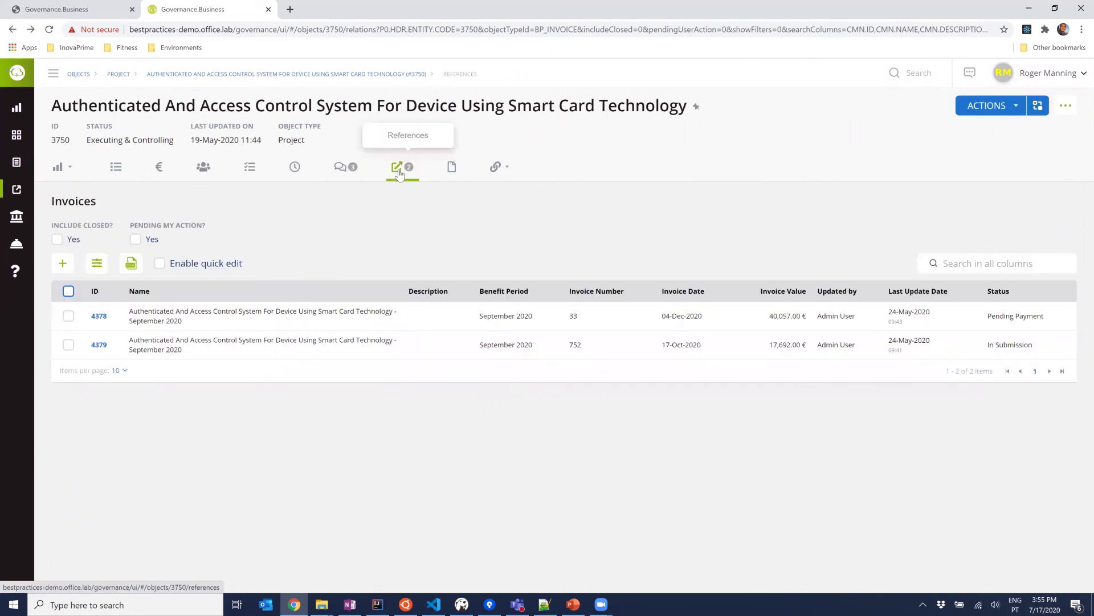
# Step: Check the project's references and the kinds of objects that can be linked to it
pyautogui.click(399, 171)
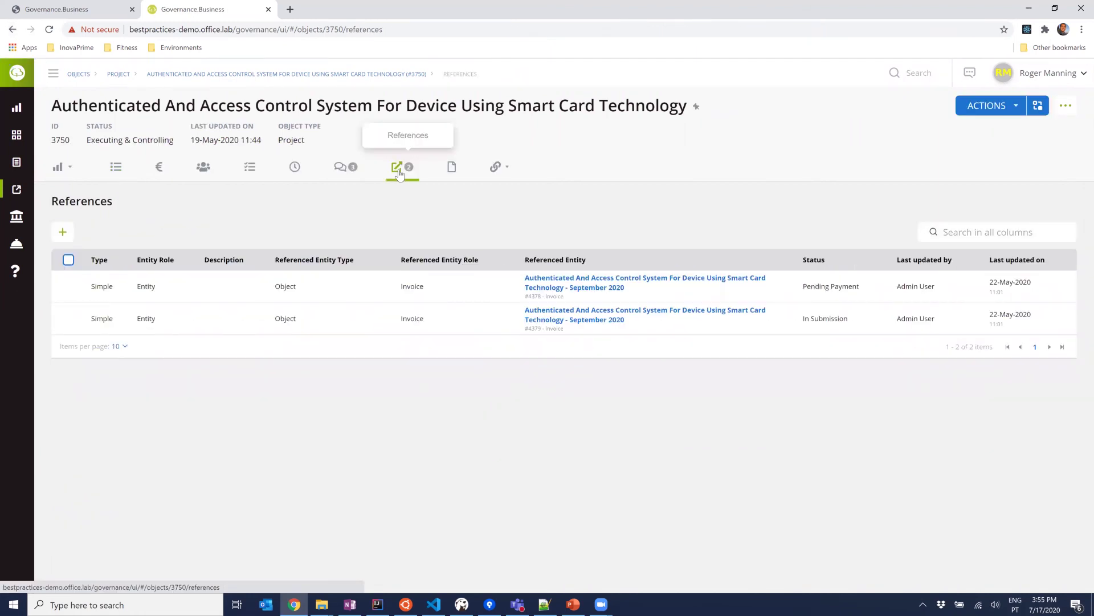
pyautogui.click(497, 166)
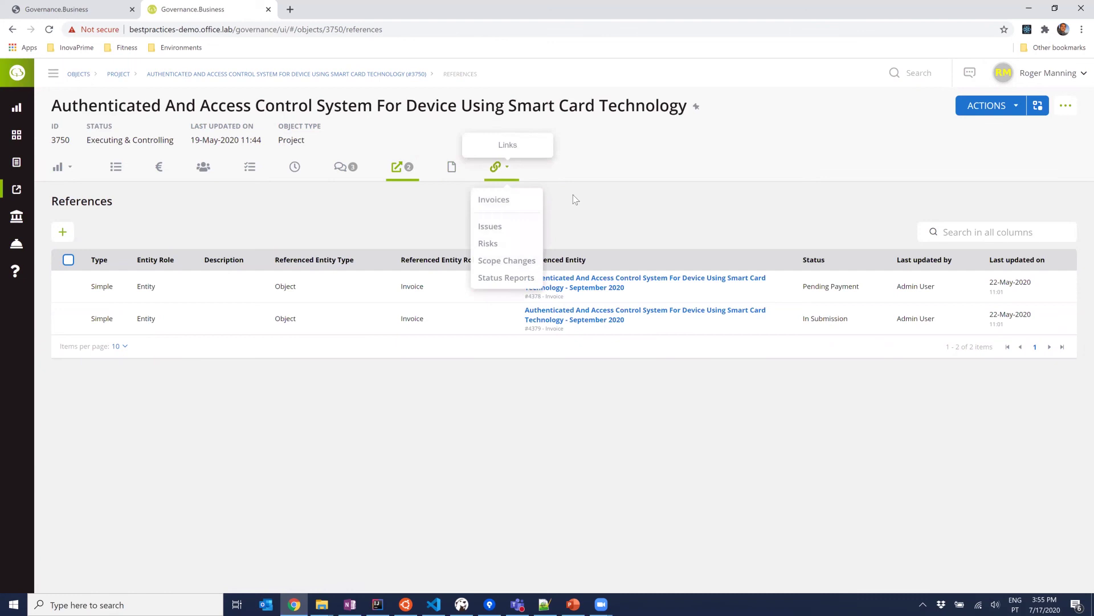
pyautogui.click(653, 210)
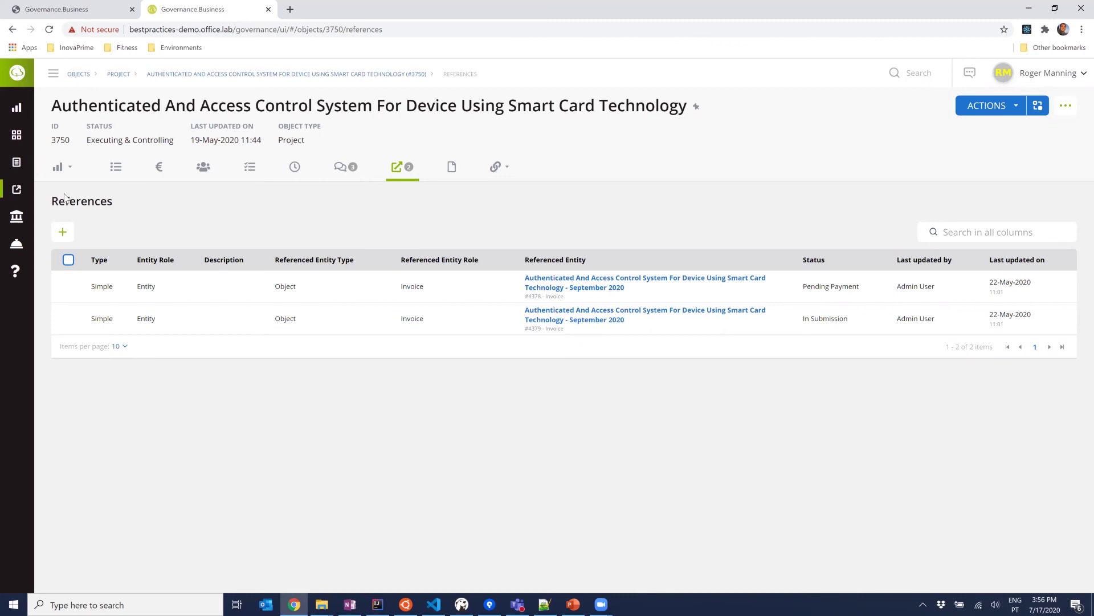
# Step: Show the list of all objects and filter it by the object type Expense
pyautogui.moveTo(23, 191)
pyautogui.click(57, 218)
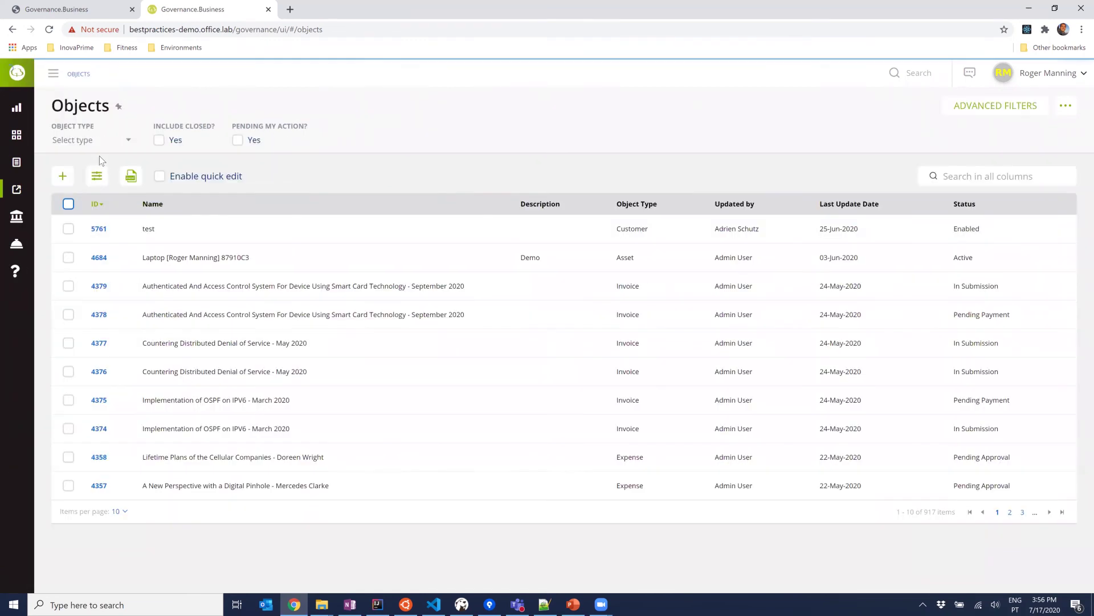
pyautogui.click(98, 139)
pyautogui.write('ex')
pyautogui.click(94, 167)
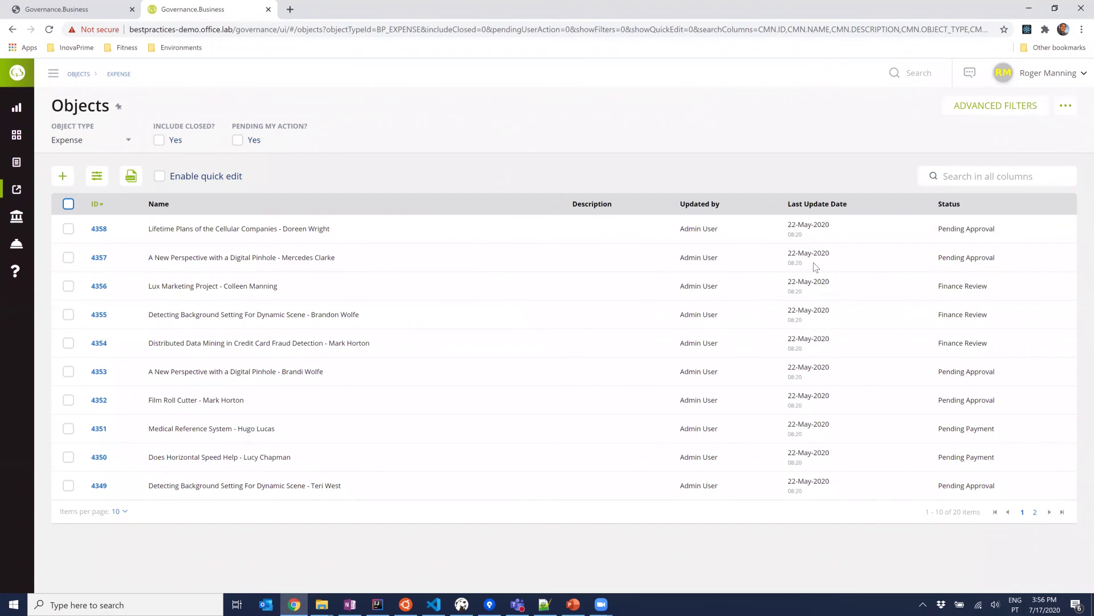
# Step: Open the first Lifetime Plans of the Cellular Companies expense and review its general information and expense lines
pyautogui.click(101, 230)
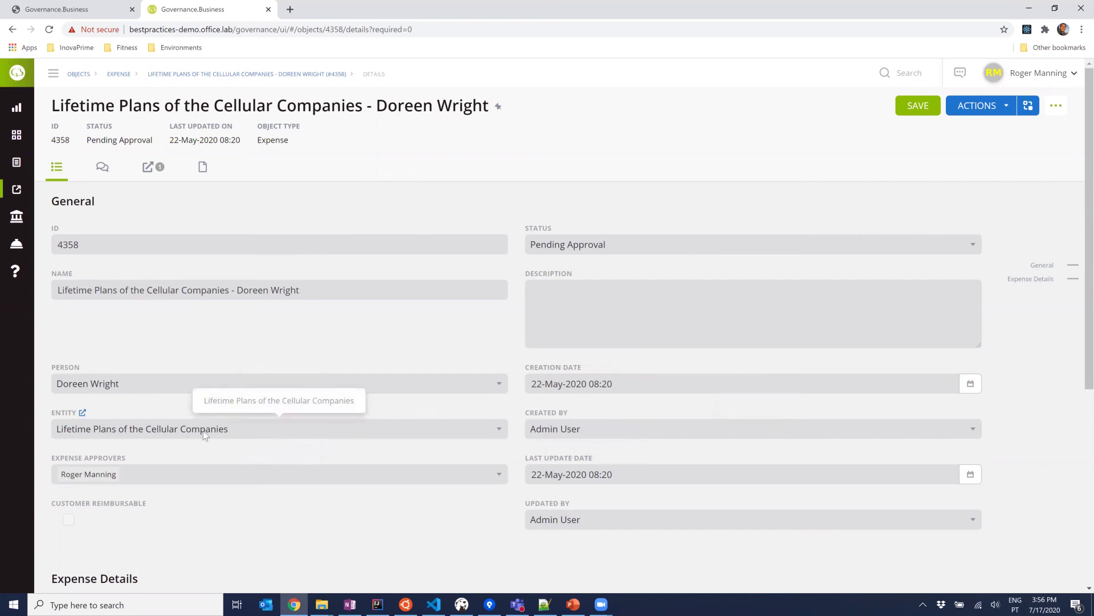
pyautogui.scroll(-2, 508, 509)
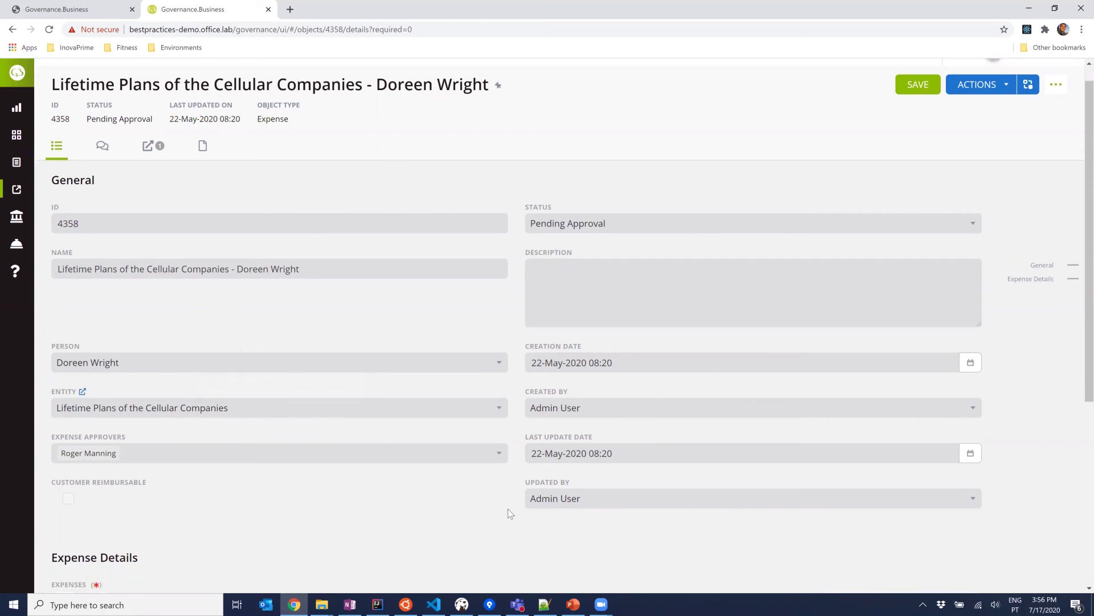
pyautogui.scroll(-3, 508, 513)
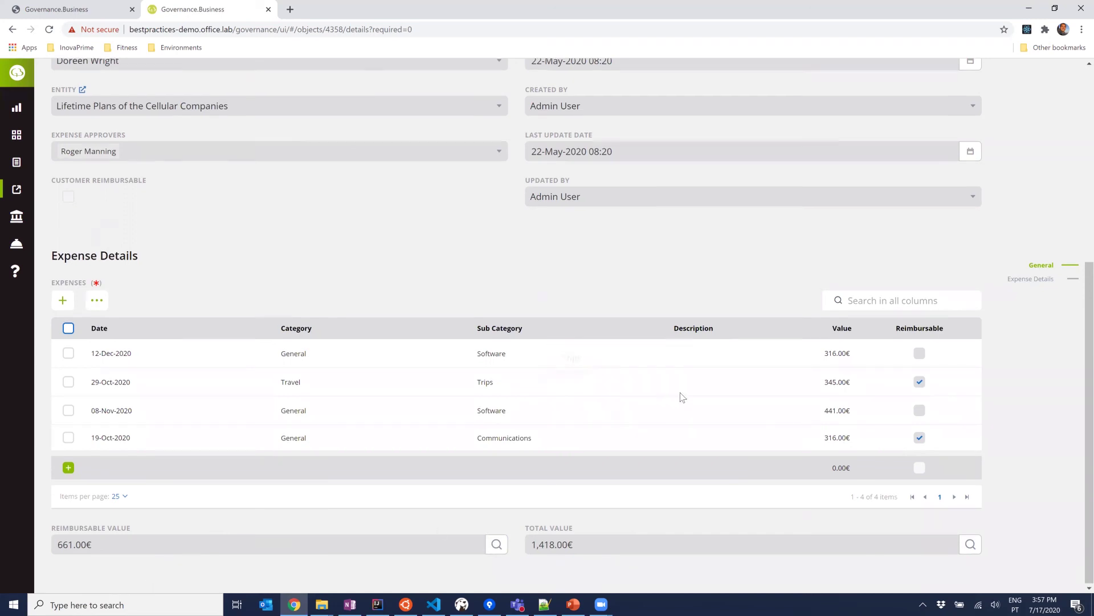
# Step: Examine the expense's workflow process diagram and read the descriptions of the Finance Review and Payment to Person stages
pyautogui.scroll(6, 681, 396)
pyautogui.click(1028, 105)
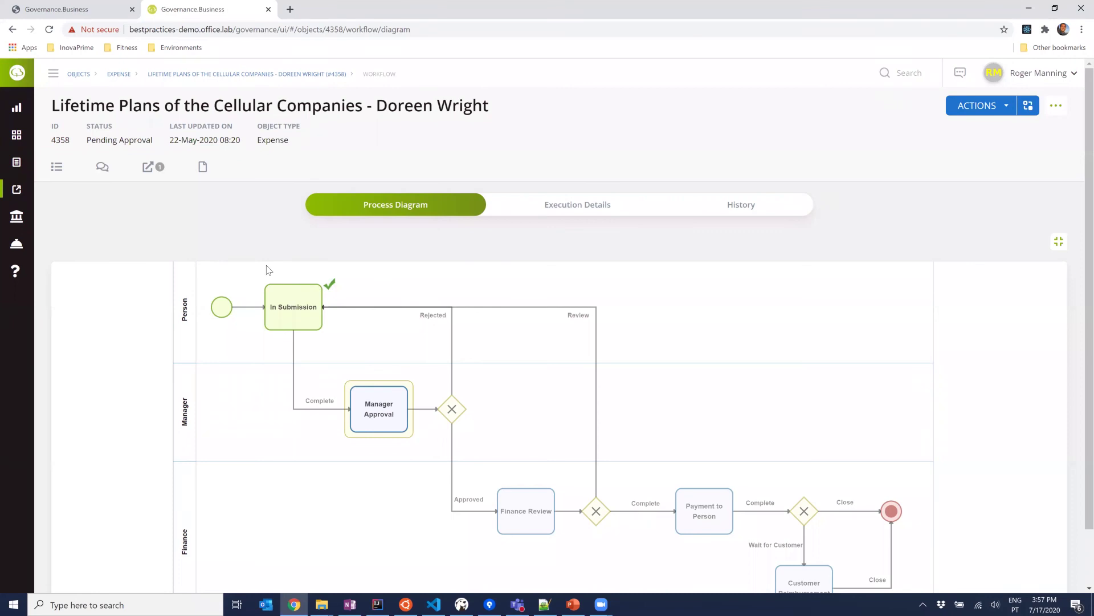
pyautogui.scroll(-1, 566, 480)
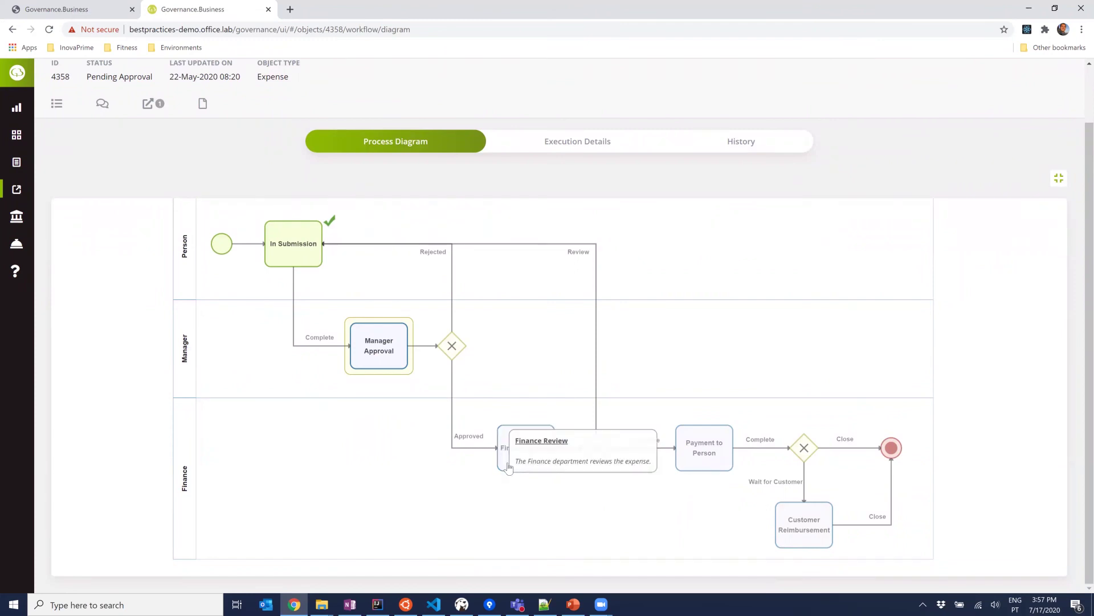
pyautogui.moveTo(687, 450)
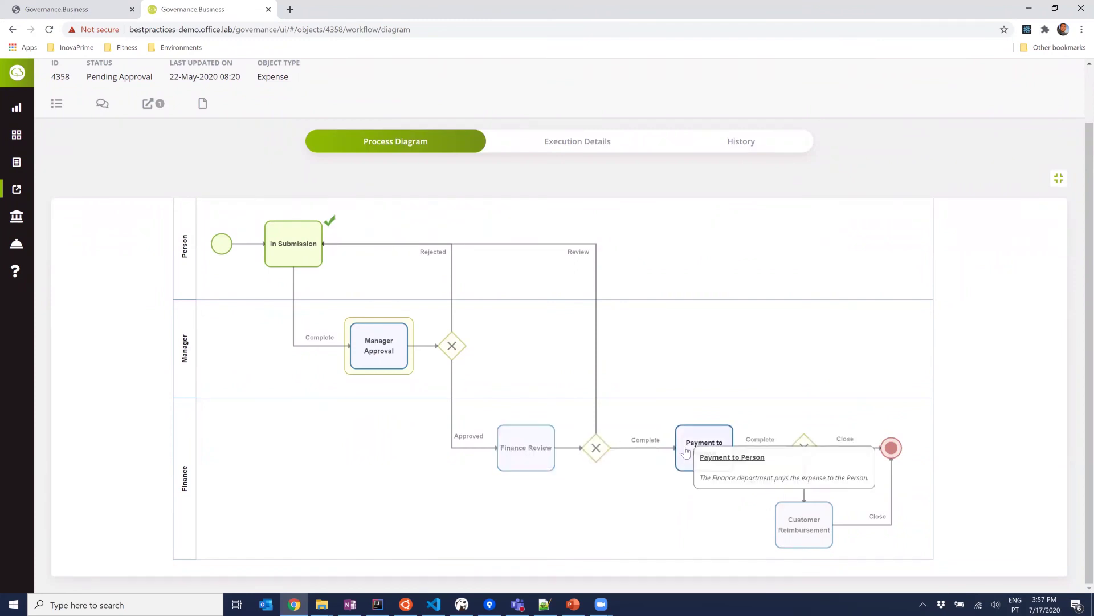